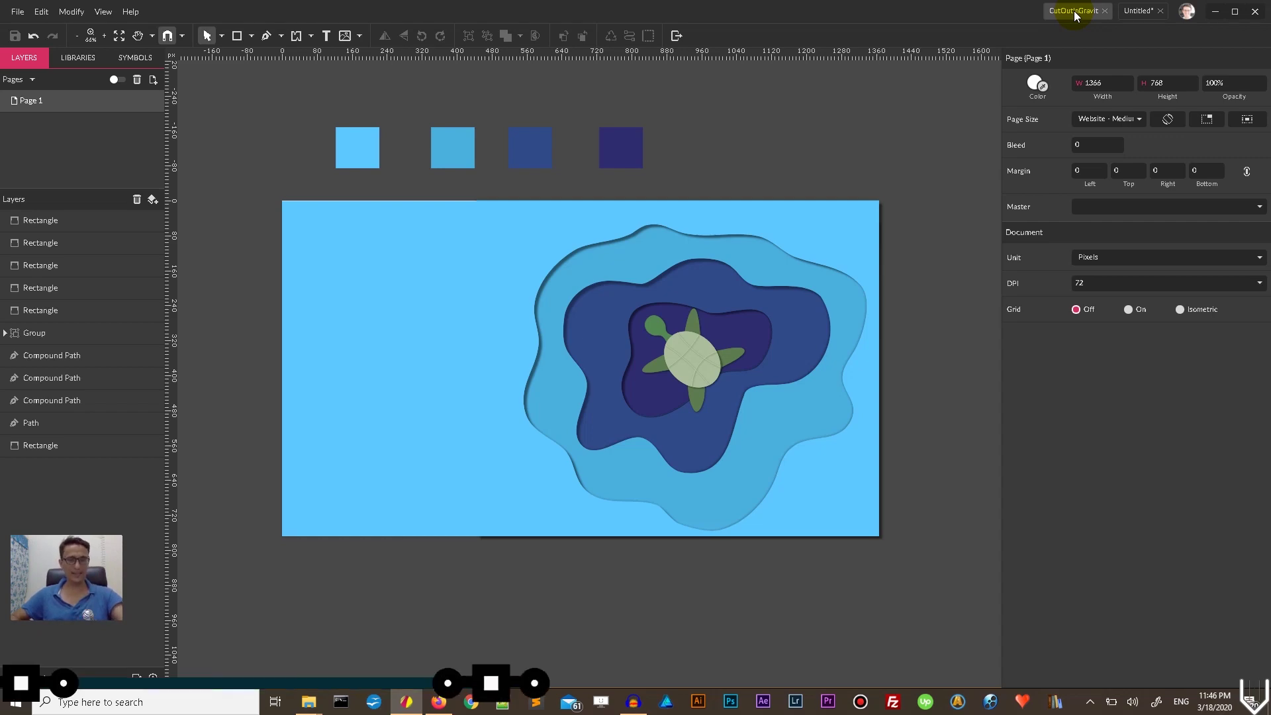
Create a 1920x1280 Web/Desktop Huge document, then close it and return to the turtle sketch.
key(alt+m)
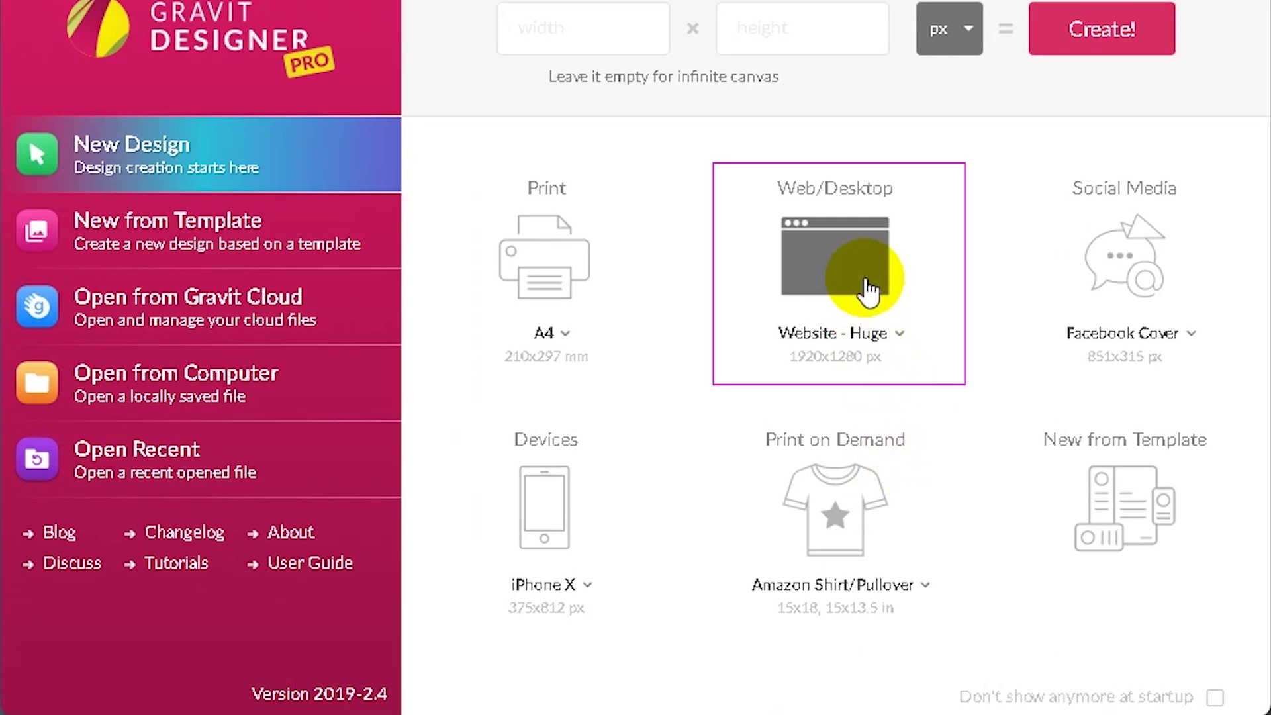
click(867, 276)
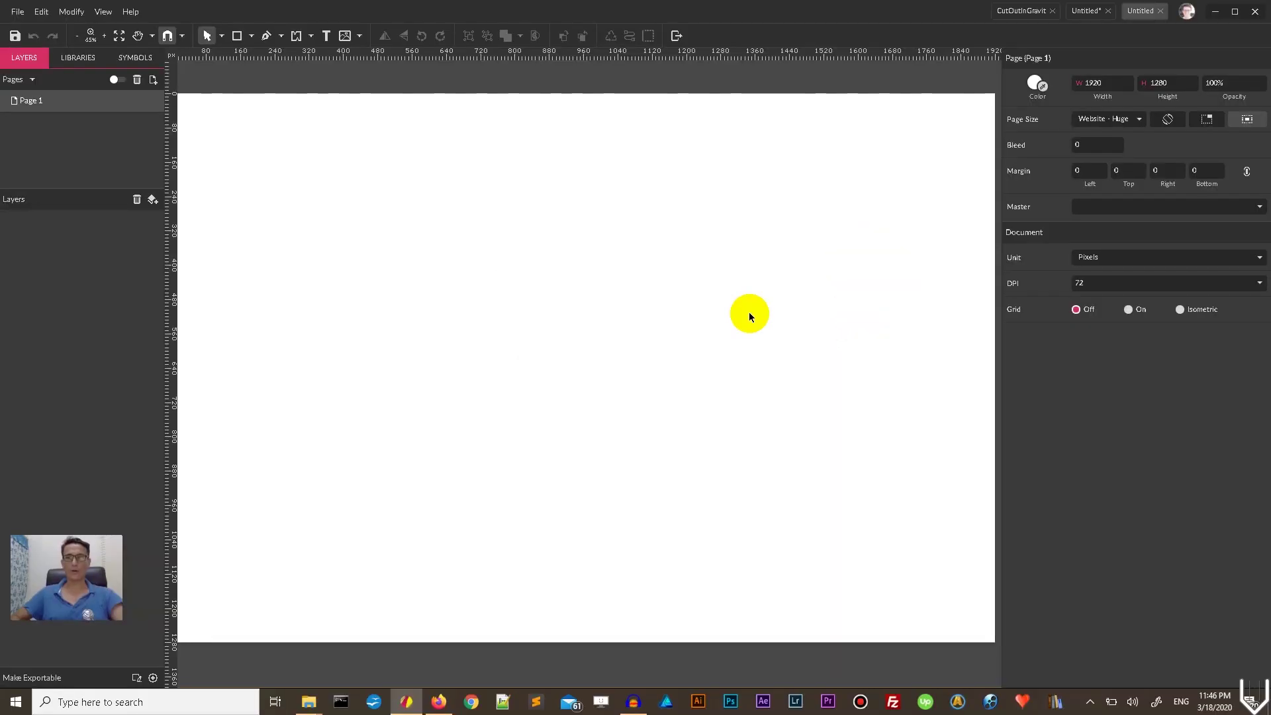
click(1160, 11)
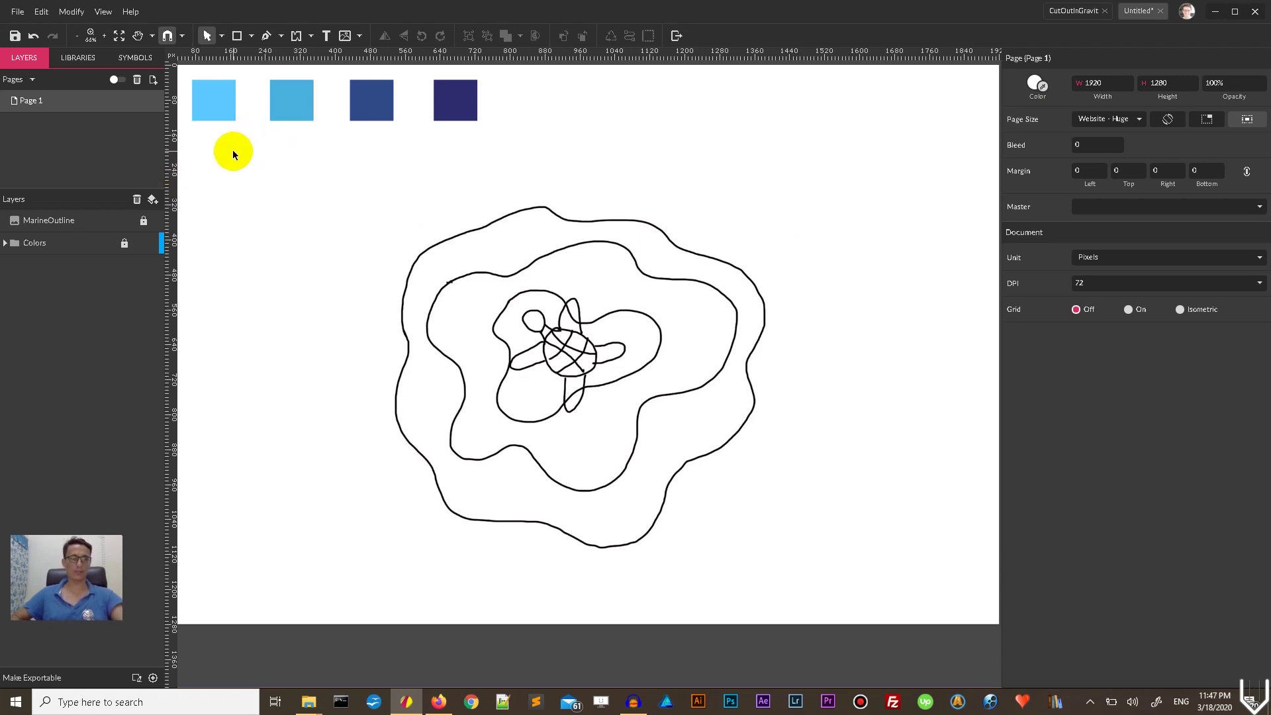
click(251, 36)
Draw a rectangle over the turtle sketch and give it a fresh light blue fill at 50% opacity.
click(265, 74)
drag(339, 179, 814, 591)
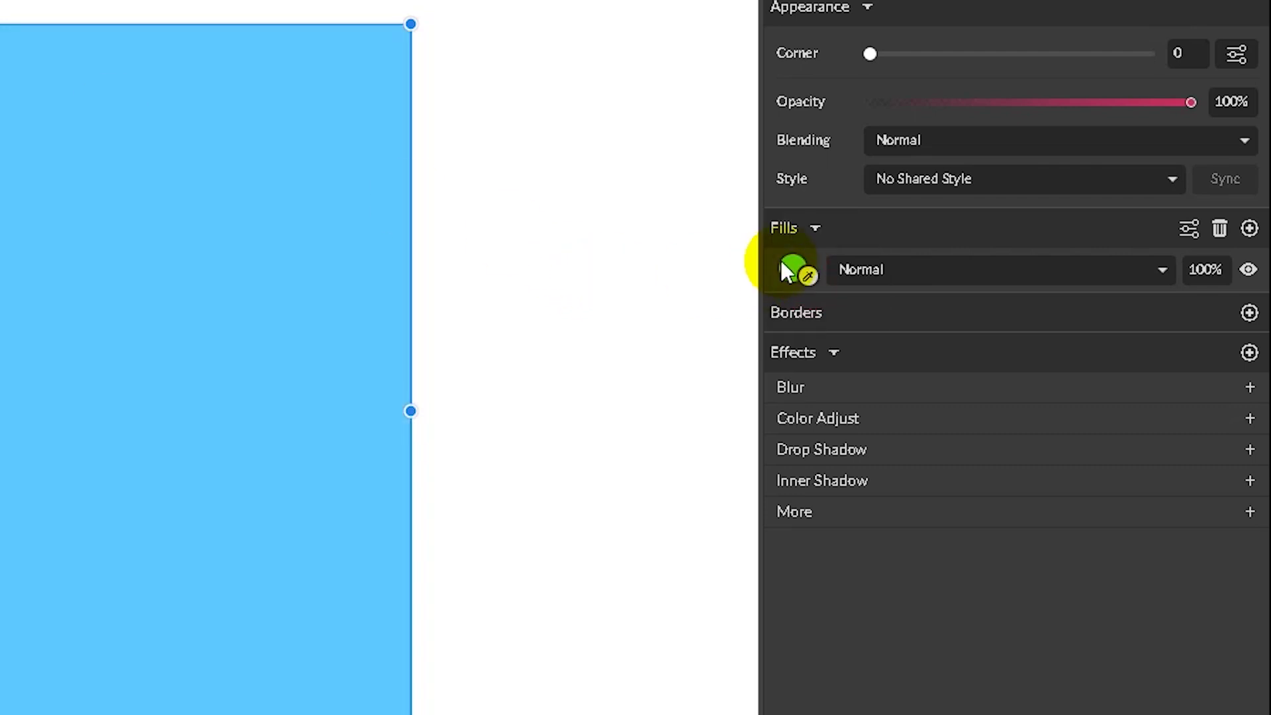
click(790, 266)
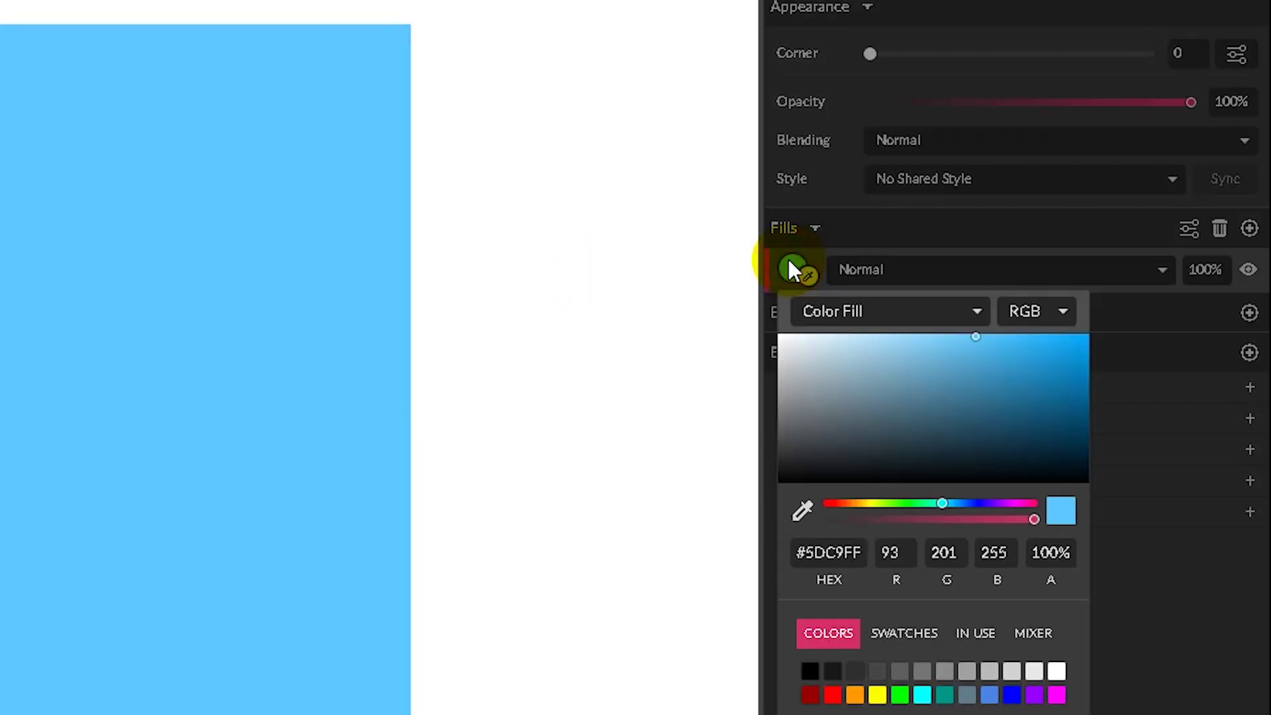
click(791, 266)
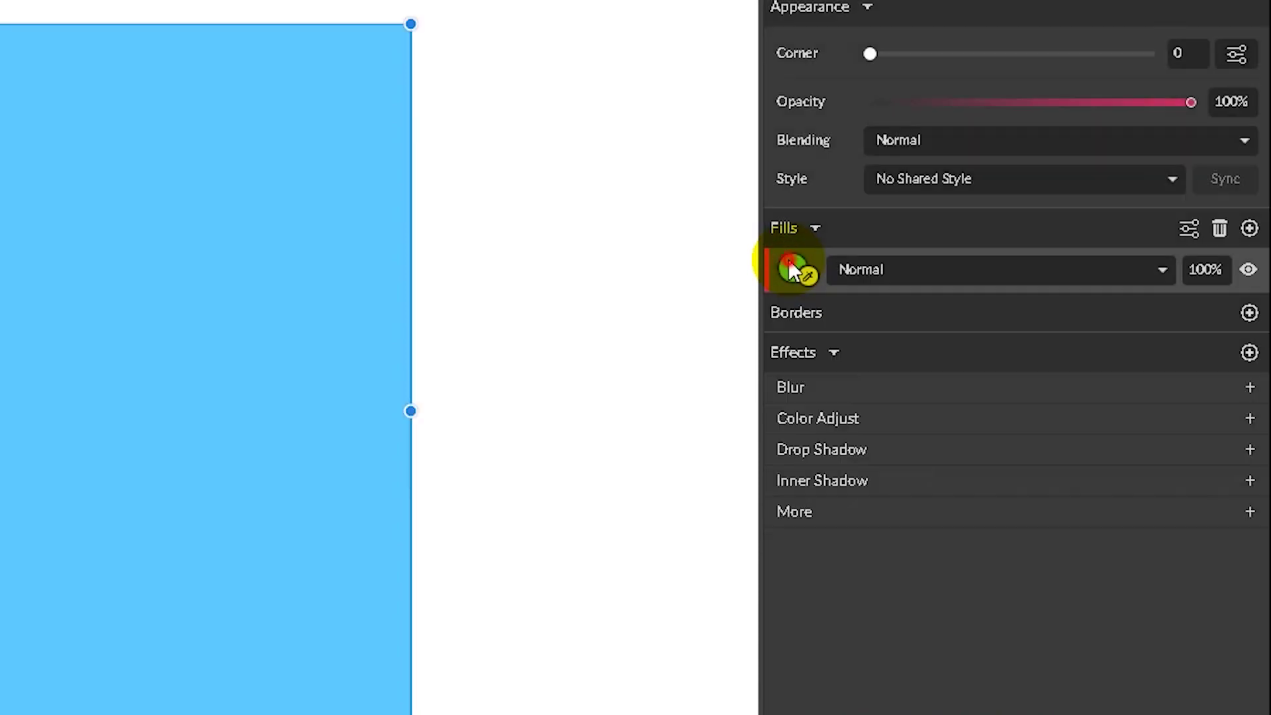
click(1248, 269)
click(1249, 229)
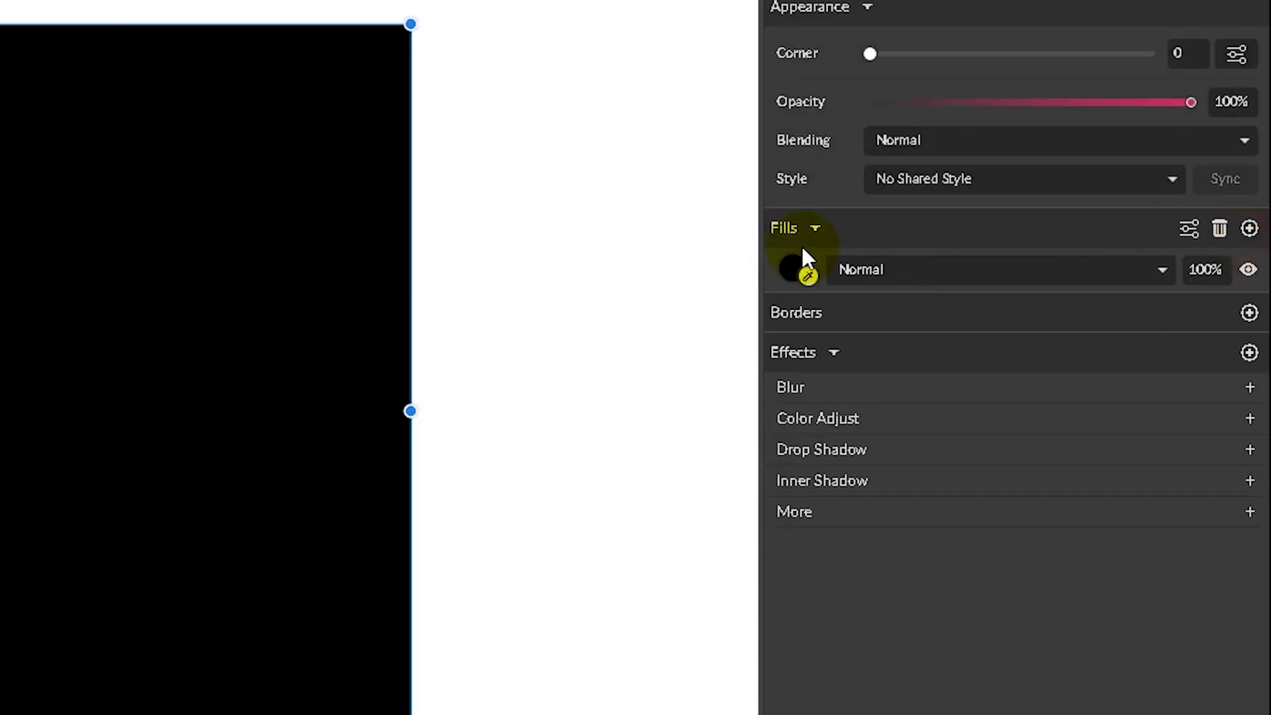
click(796, 268)
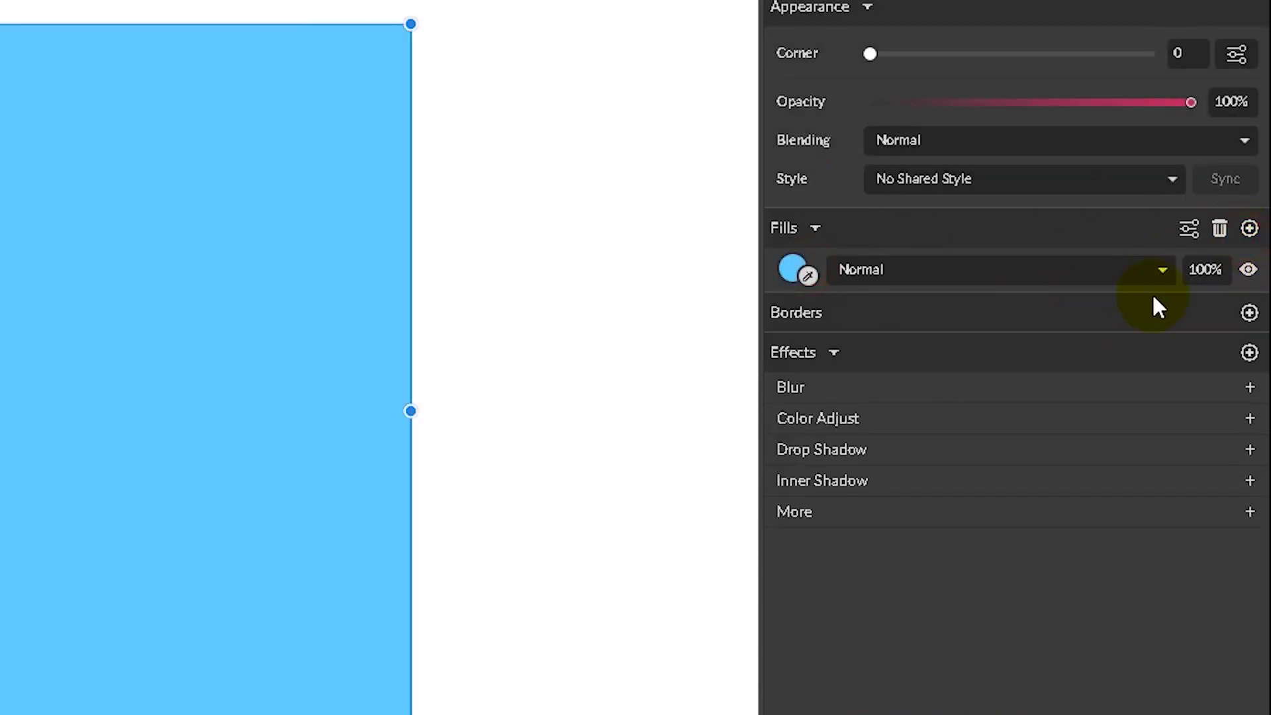
key(5)
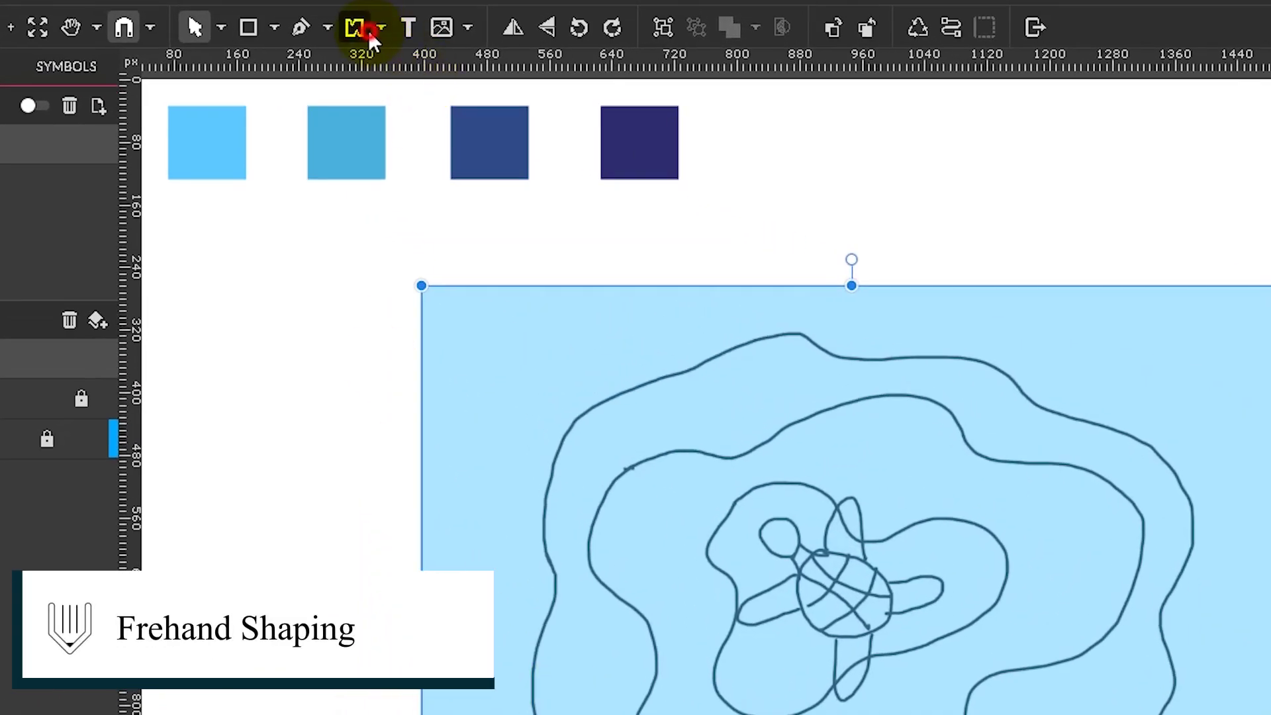
Cut the sketch's outer wavy contour out of the light blue rectangle using Freehand shaping.
click(366, 29)
click(380, 29)
click(413, 98)
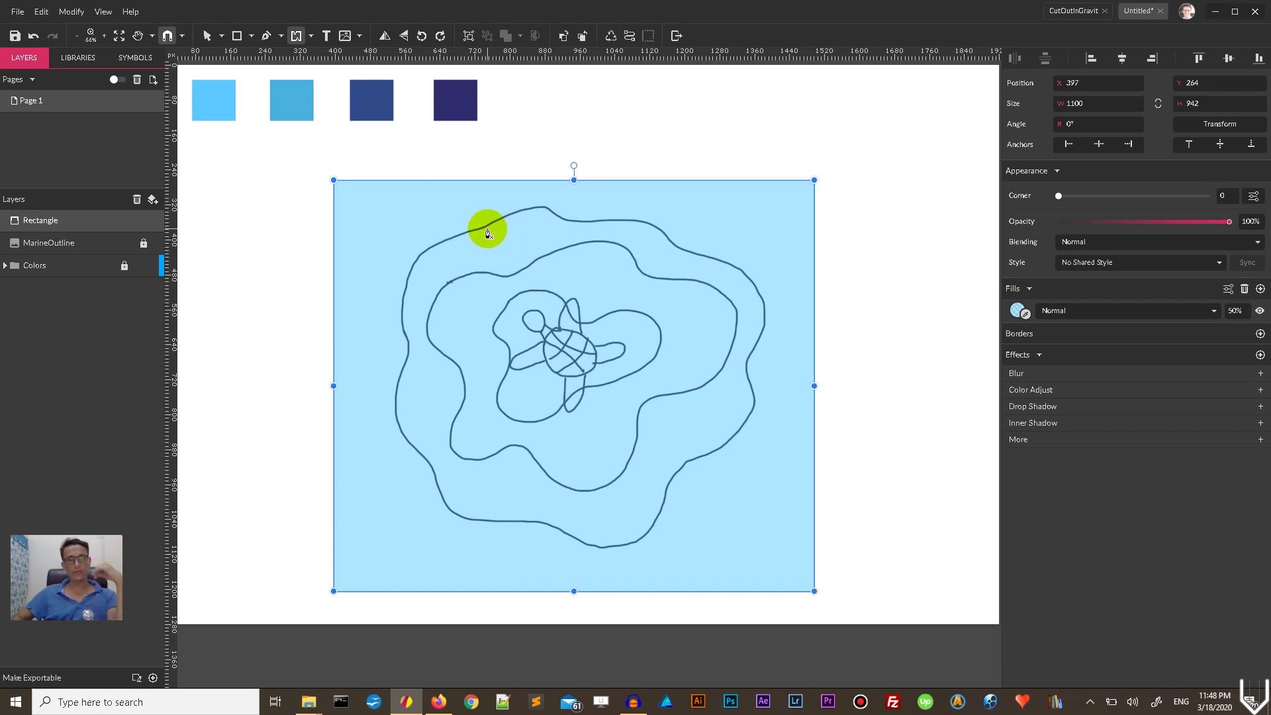
mouse_move(488, 229)
mouse_down()
mouse_move(414, 264)
mouse_move(399, 376)
mouse_move(439, 480)
mouse_move(549, 517)
mouse_move(669, 496)
mouse_move(754, 424)
mouse_move(752, 329)
mouse_move(717, 258)
mouse_move(627, 212)
mouse_move(562, 222)
mouse_move(513, 204)
mouse_move(482, 227)
mouse_up()
scroll(482, 221, up, 5)
Nudge one upper-left anchor of the cut-out slightly up and right, then fit the page in view.
scroll(457, 305, up, 3)
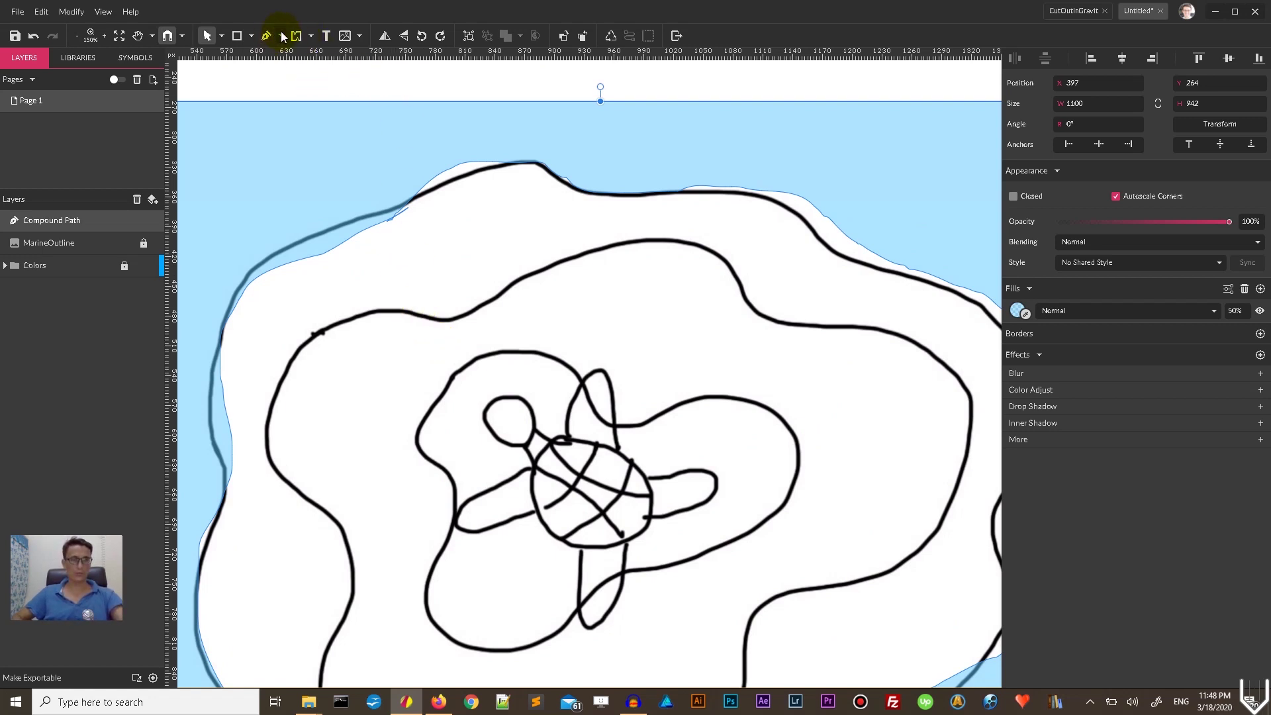
click(221, 36)
click(246, 75)
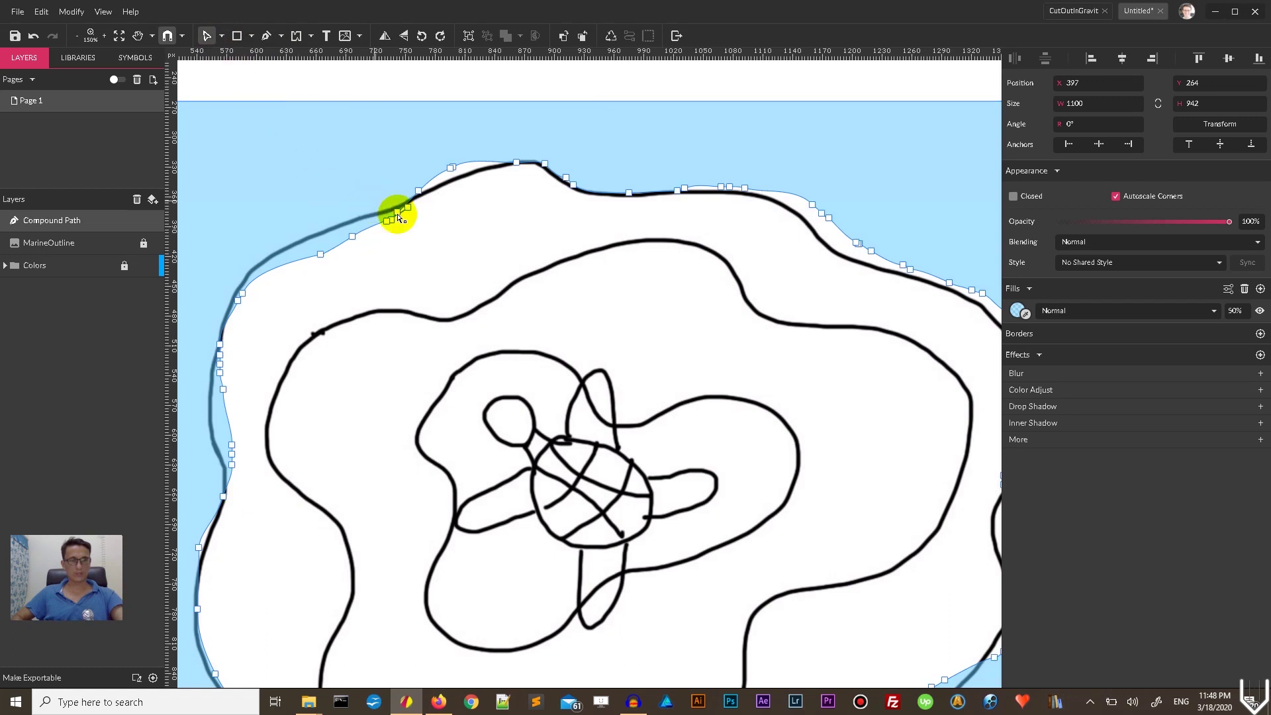
click(405, 211)
drag(405, 210, 407, 209)
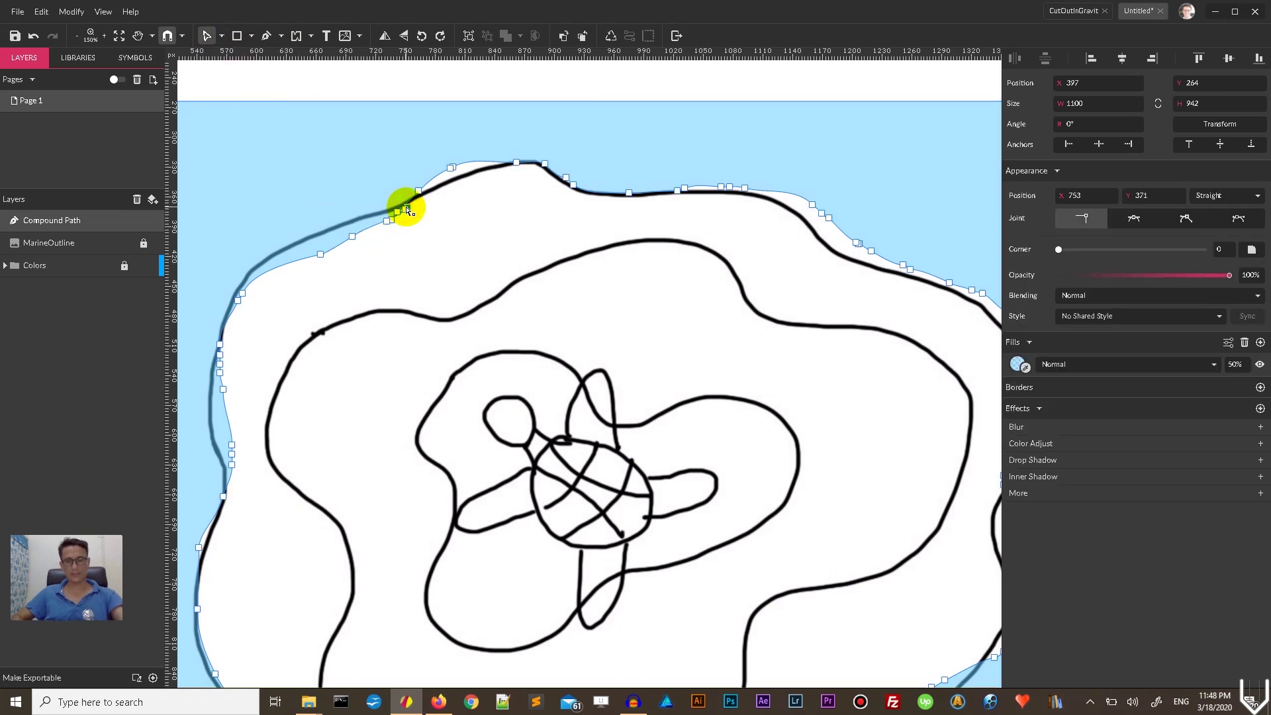
click(397, 207)
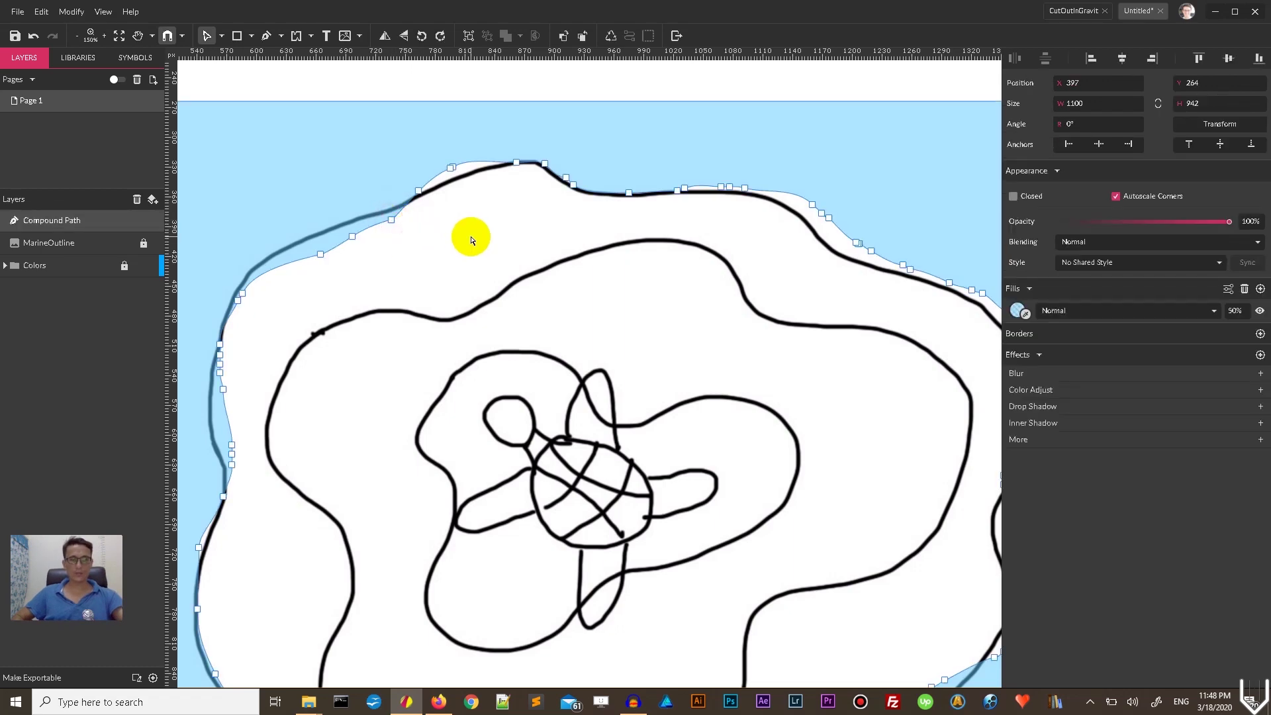
key(ctrl+0)
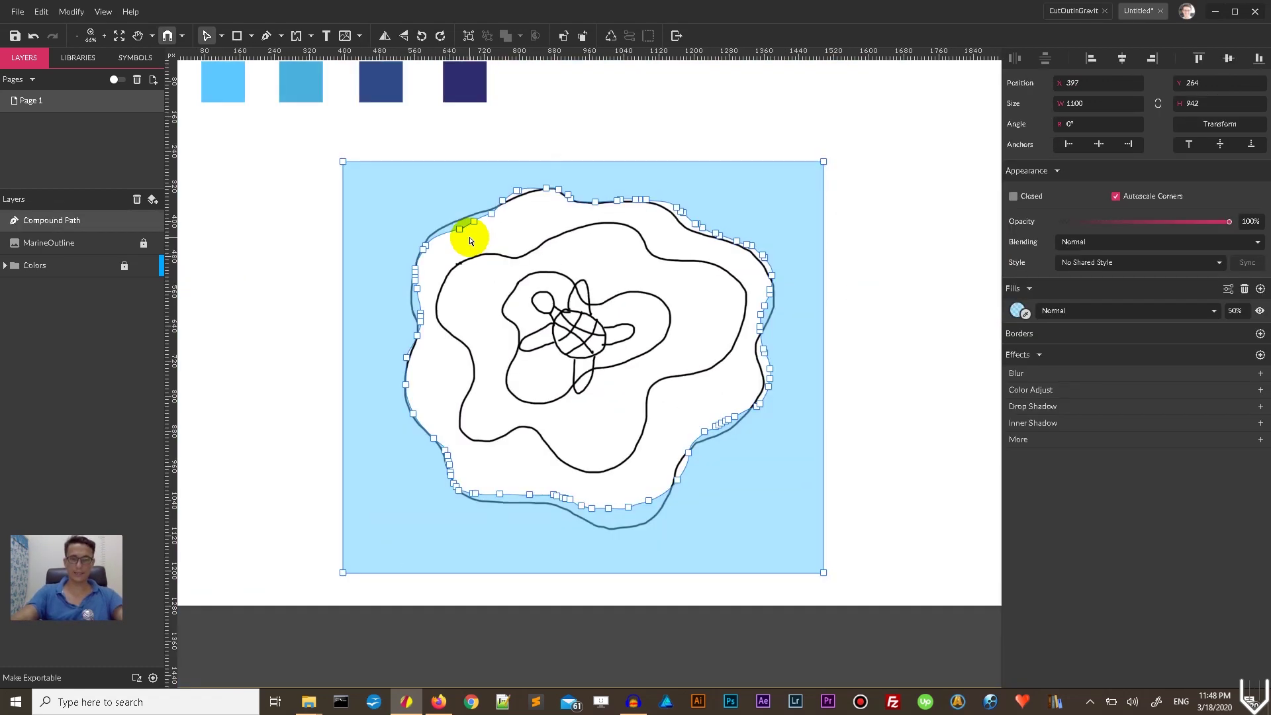
key(Escape)
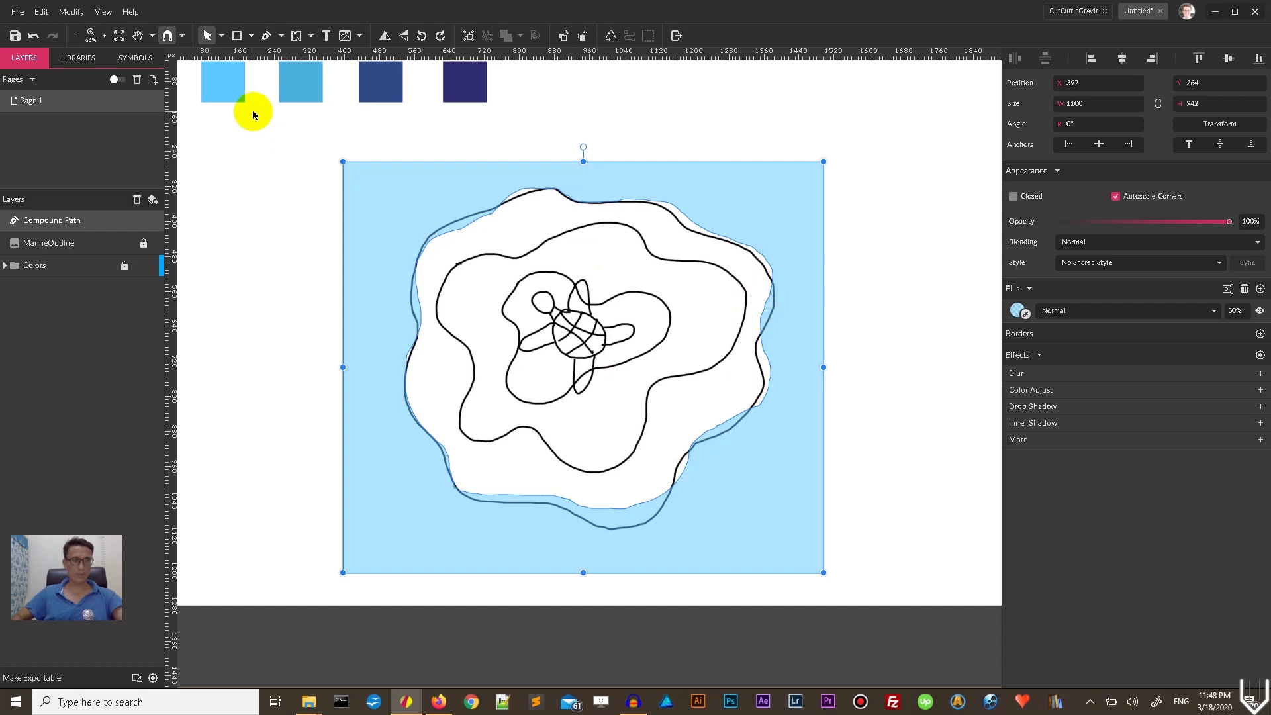
click(67, 12)
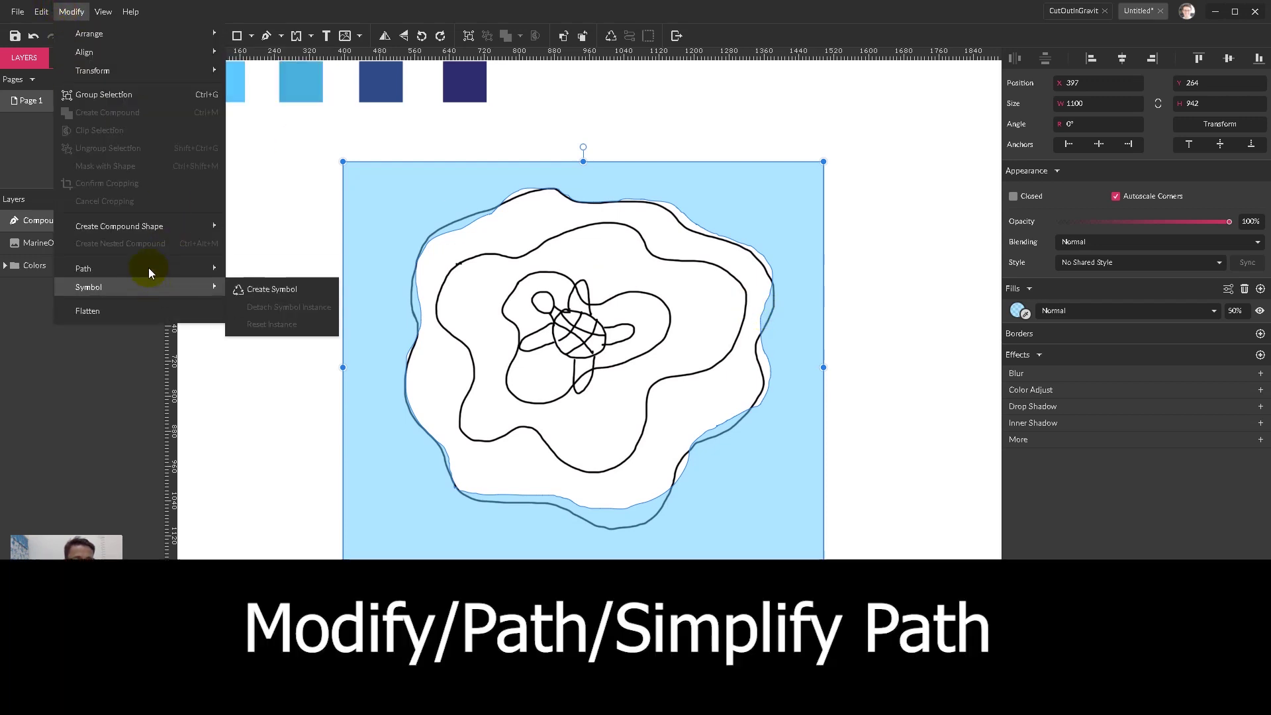
Simplify the cut-out path at 26% tolerance.
mouse_move(148, 268)
click(295, 451)
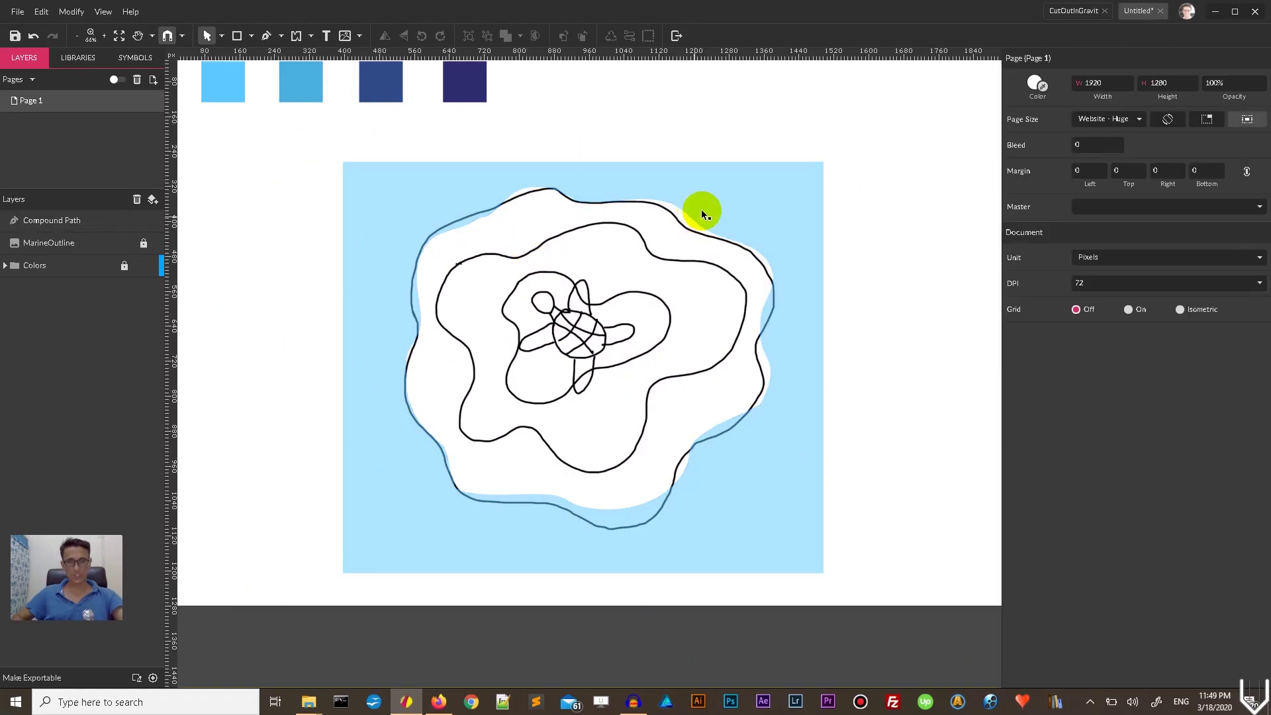
click(713, 175)
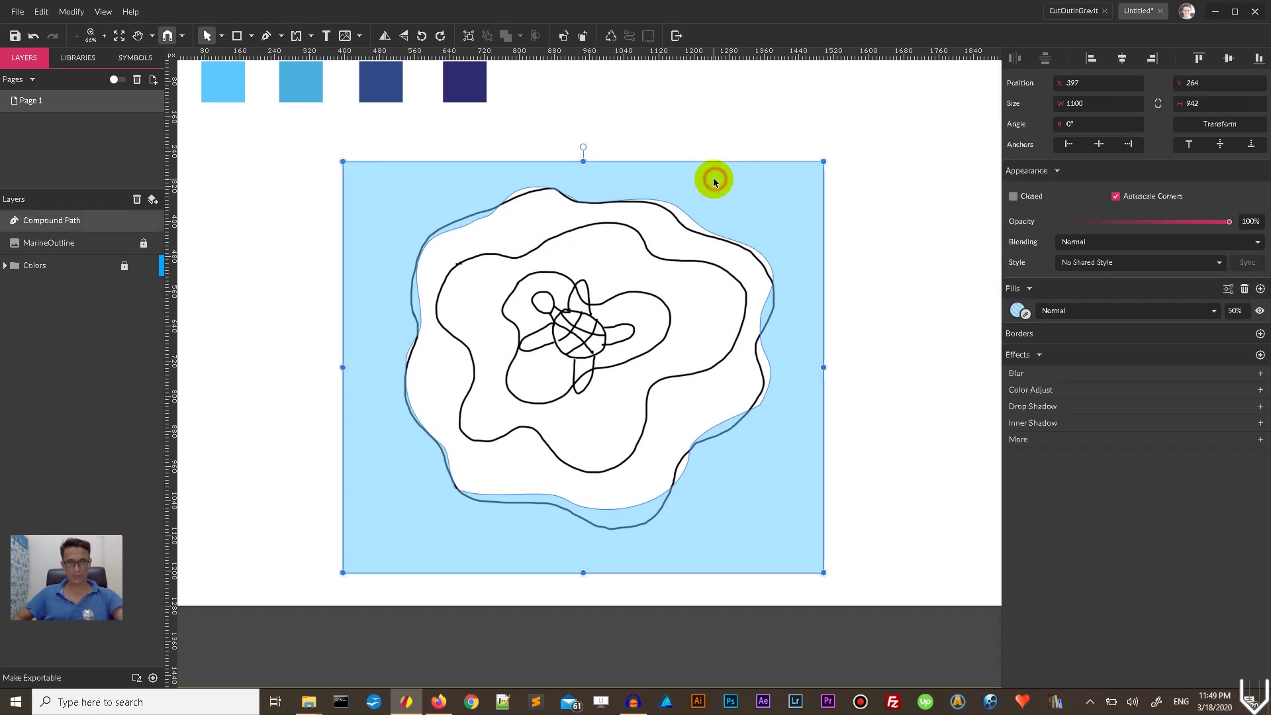
click(804, 223)
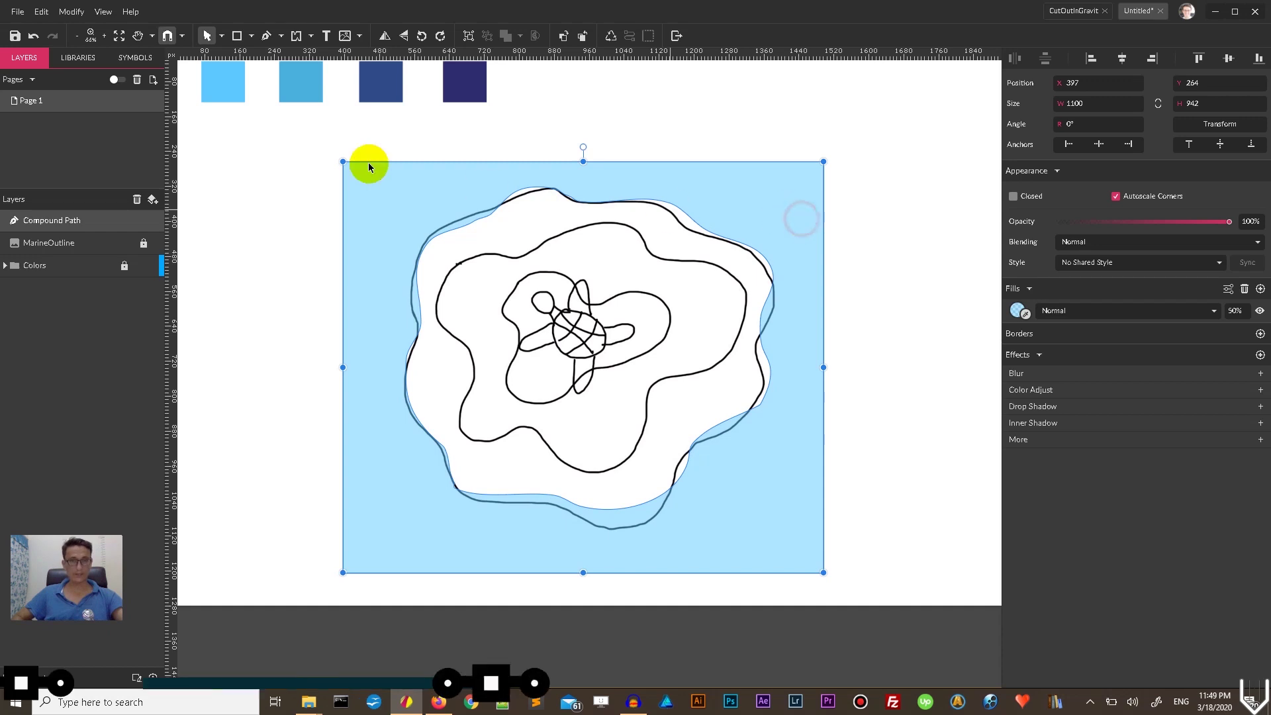
click(71, 12)
mouse_move(172, 268)
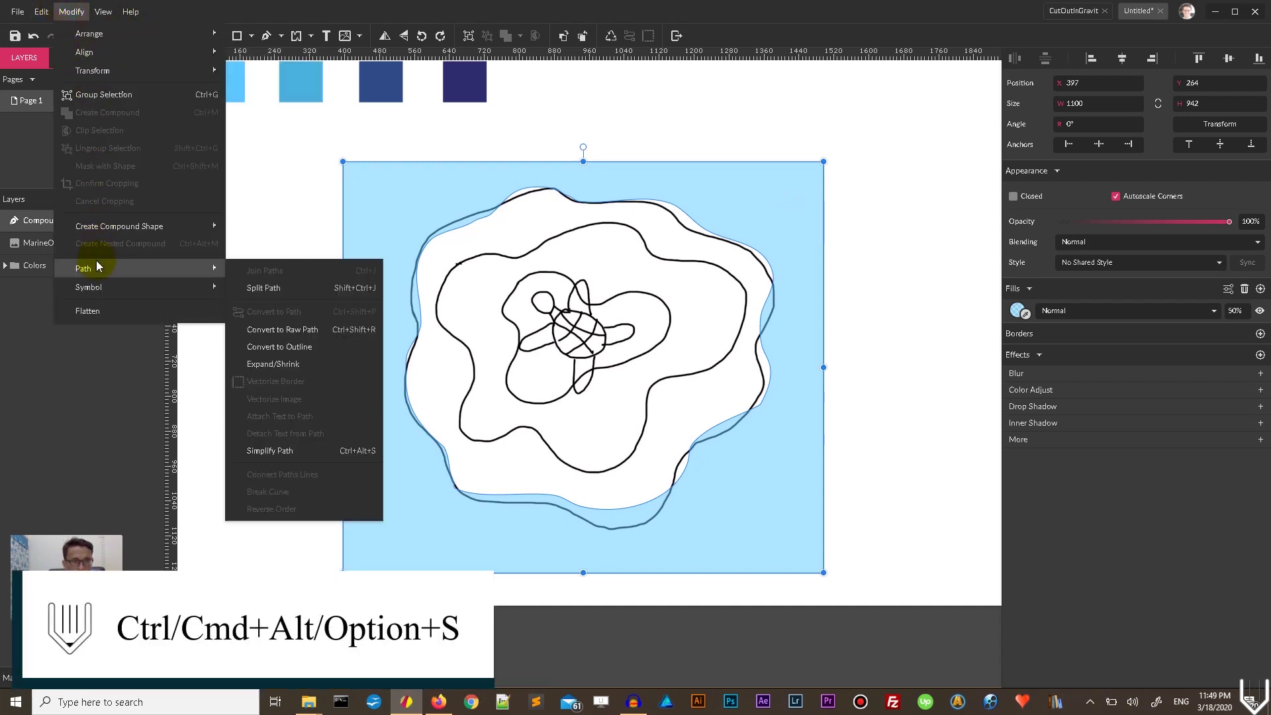
click(278, 449)
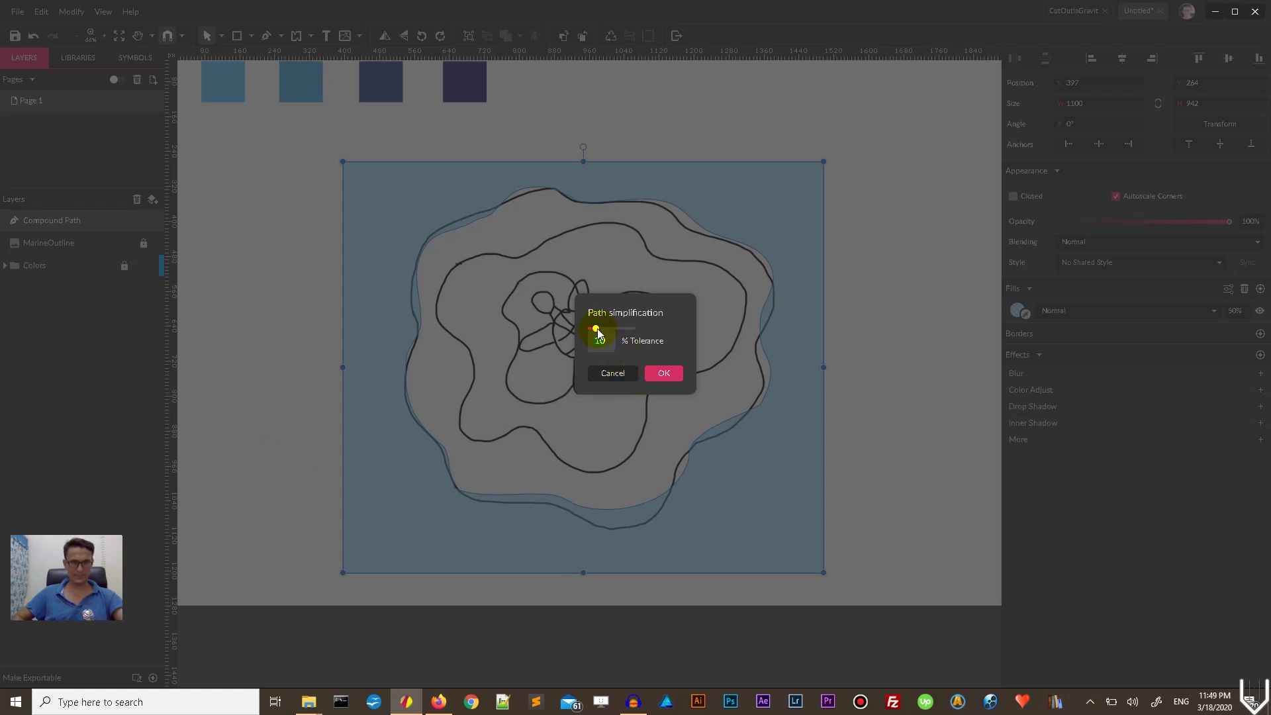
drag(597, 331, 603, 331)
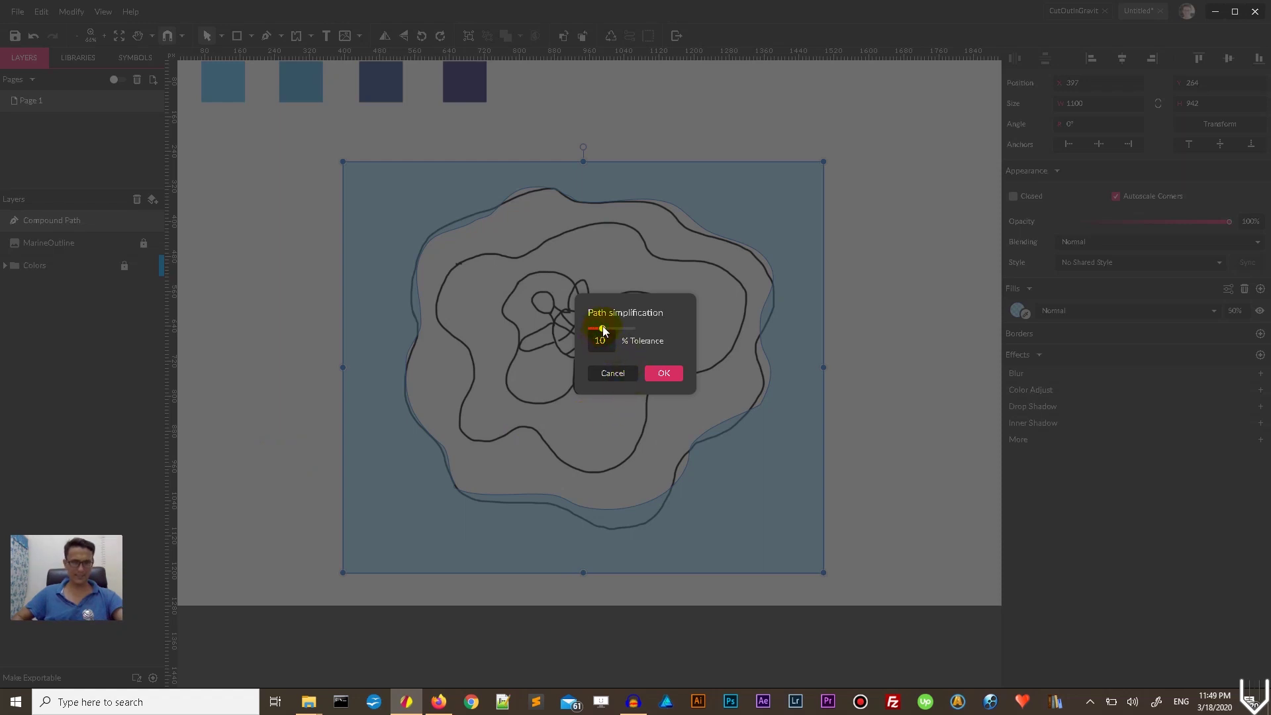
click(669, 374)
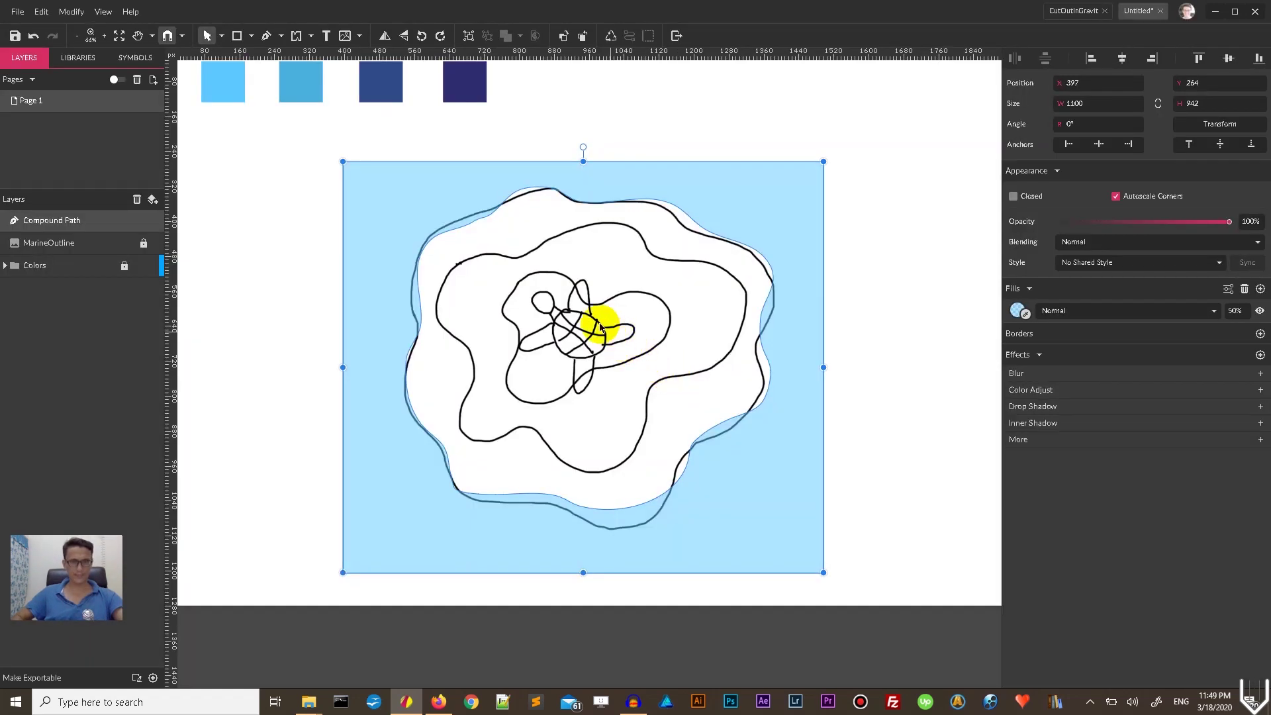
Simplify the cut-out path again at a stronger 43% tolerance.
click(467, 190)
click(466, 190)
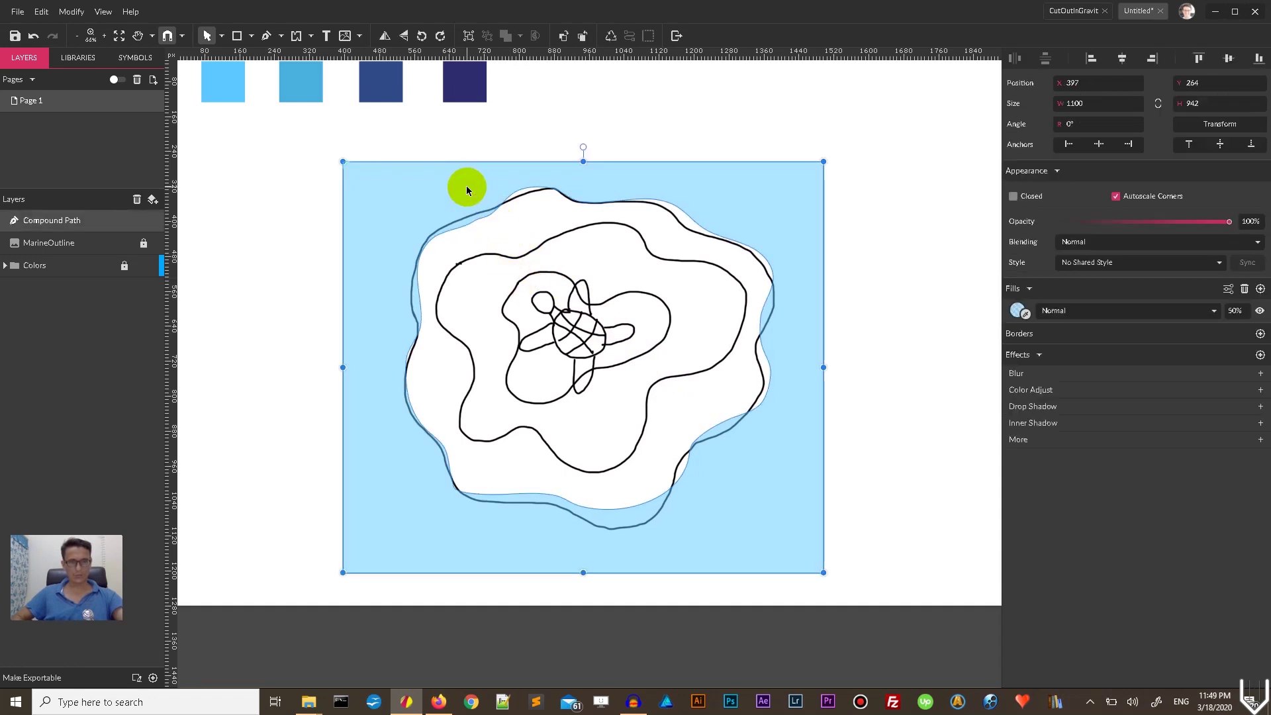
double_click(467, 190)
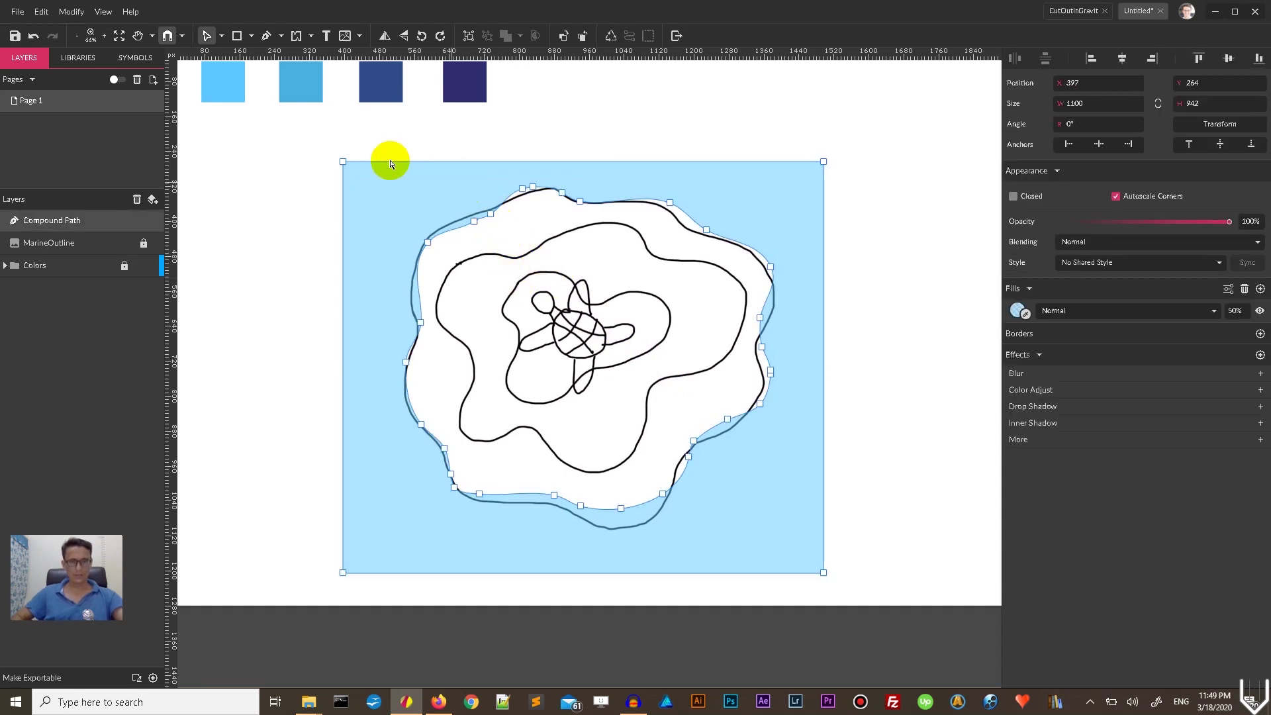
click(86, 12)
mouse_move(125, 270)
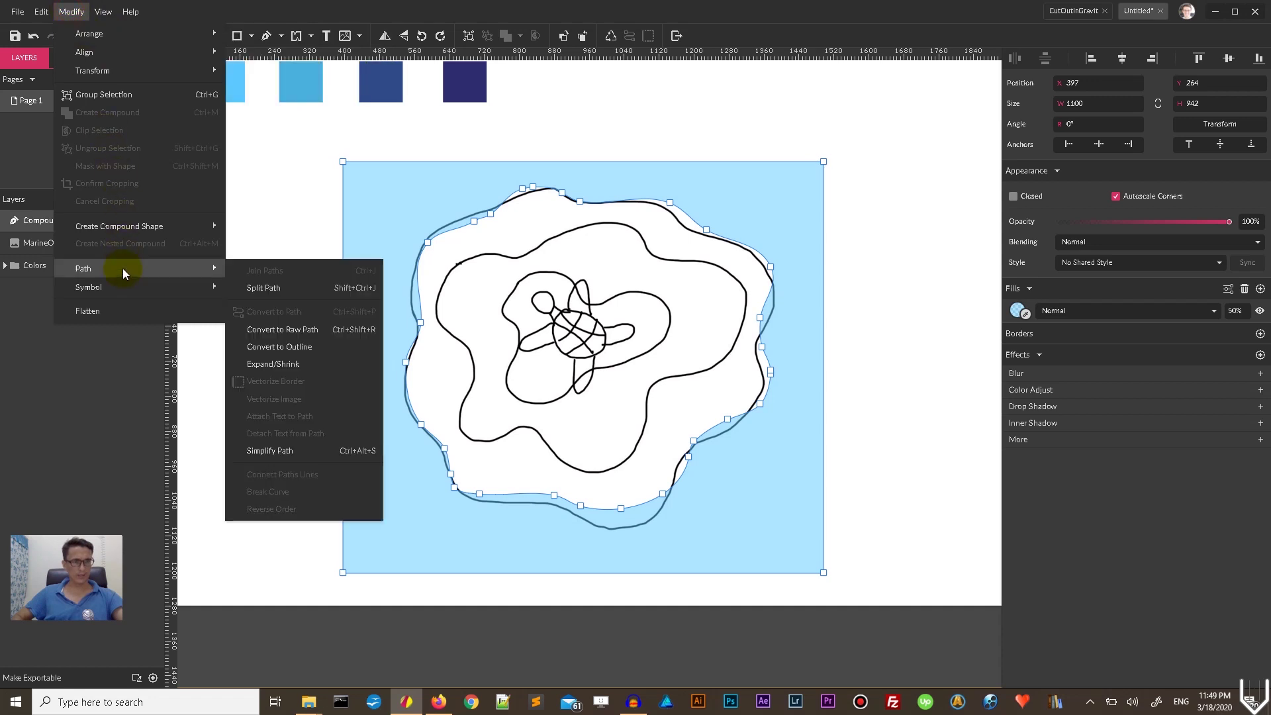
click(308, 453)
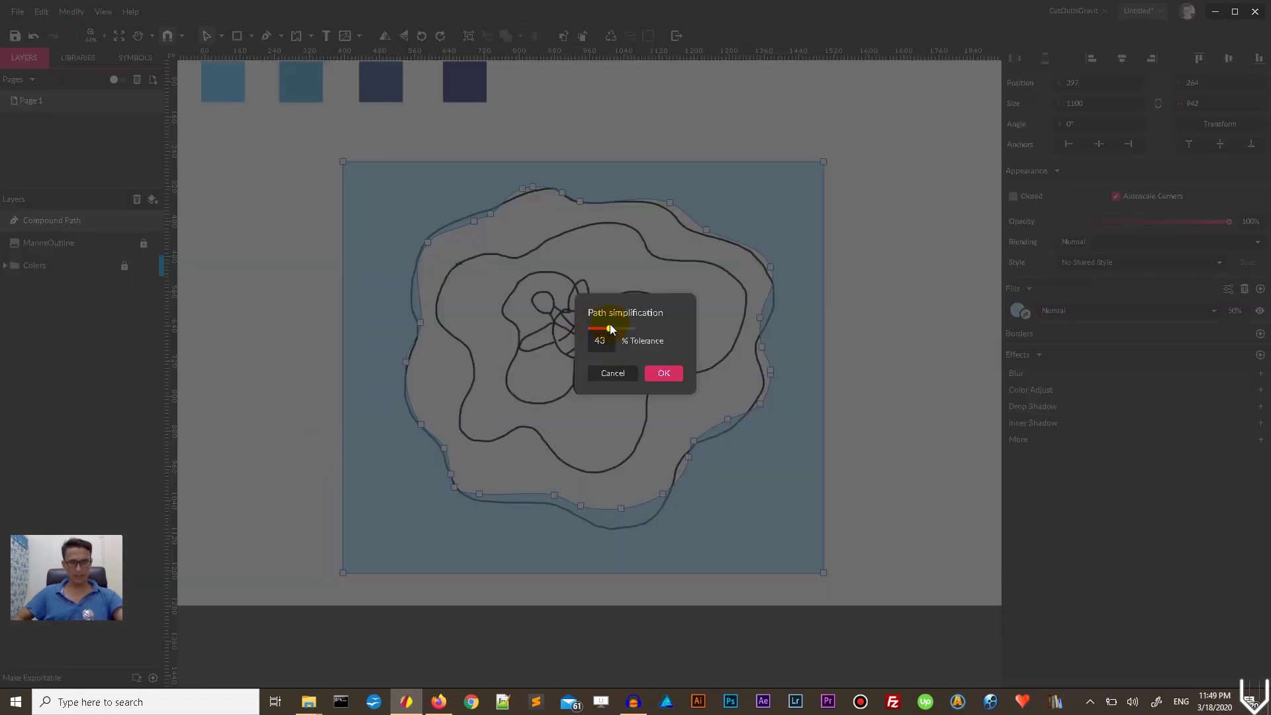
click(663, 372)
Inspect the simplified outline and reopen the white wavy shape's anchor points for editing.
click(487, 217)
key(Escape)
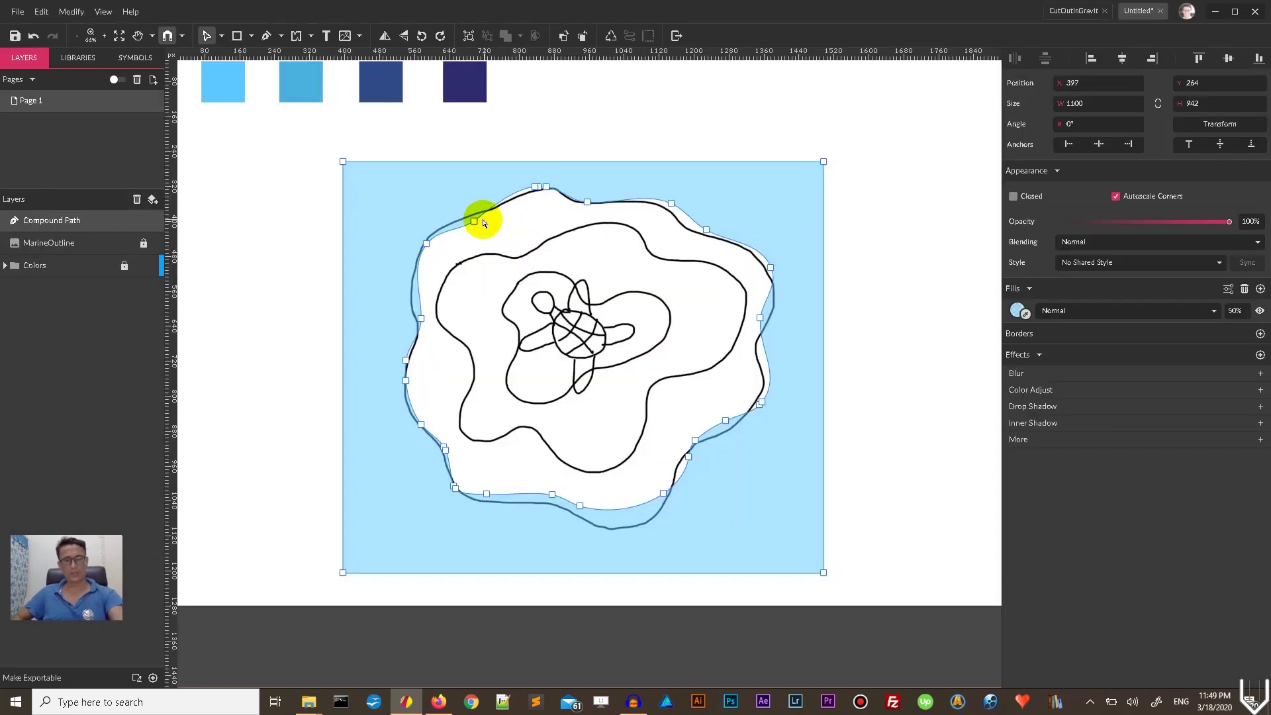
key(Escape)
click(903, 289)
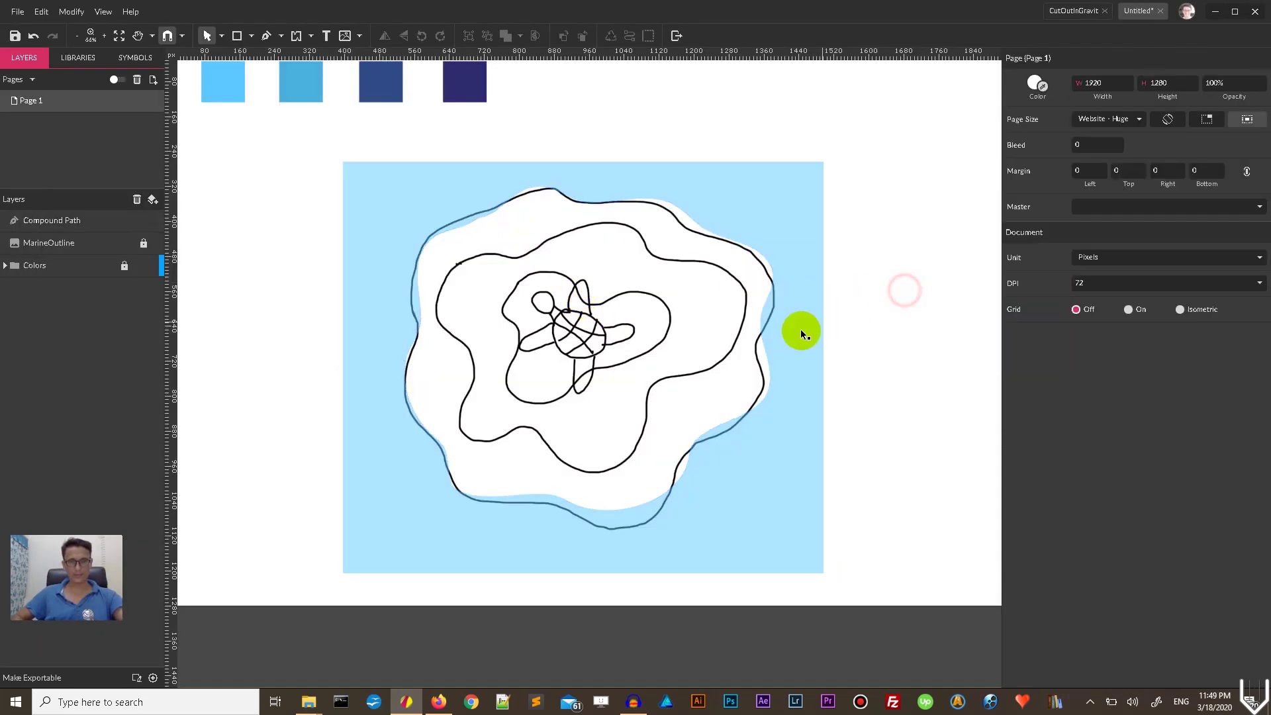
click(799, 328)
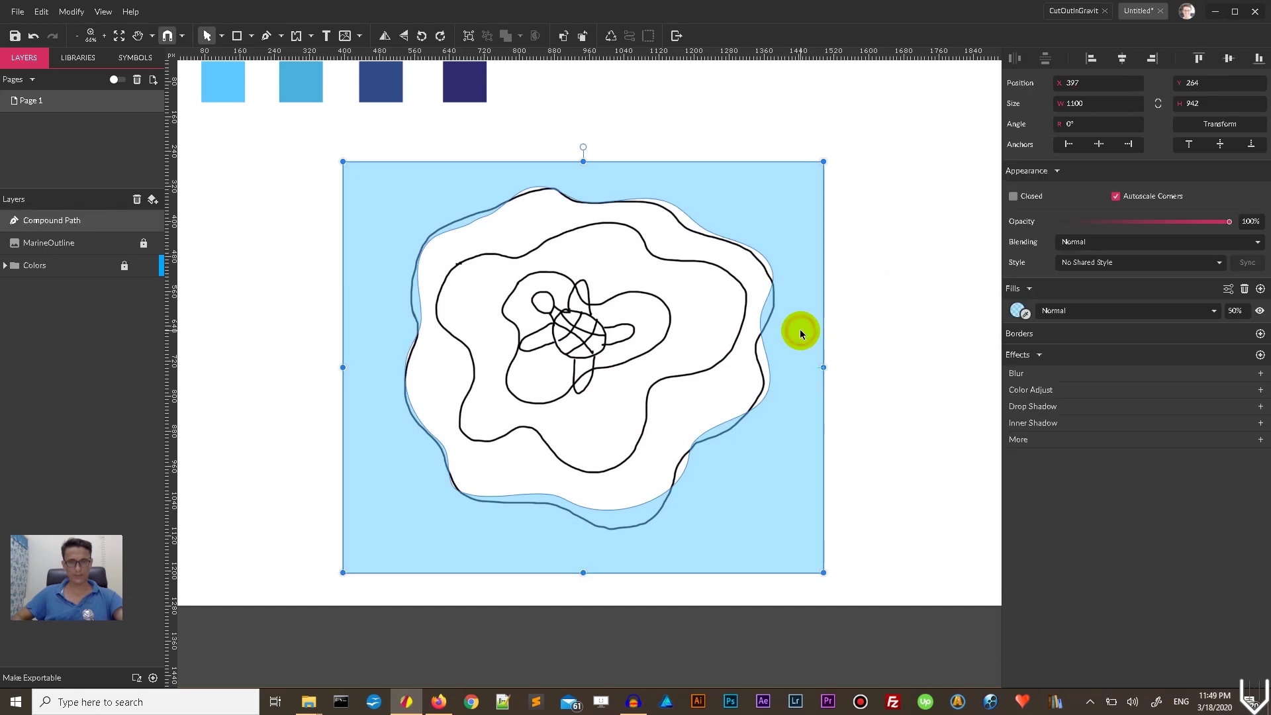
double_click(557, 277)
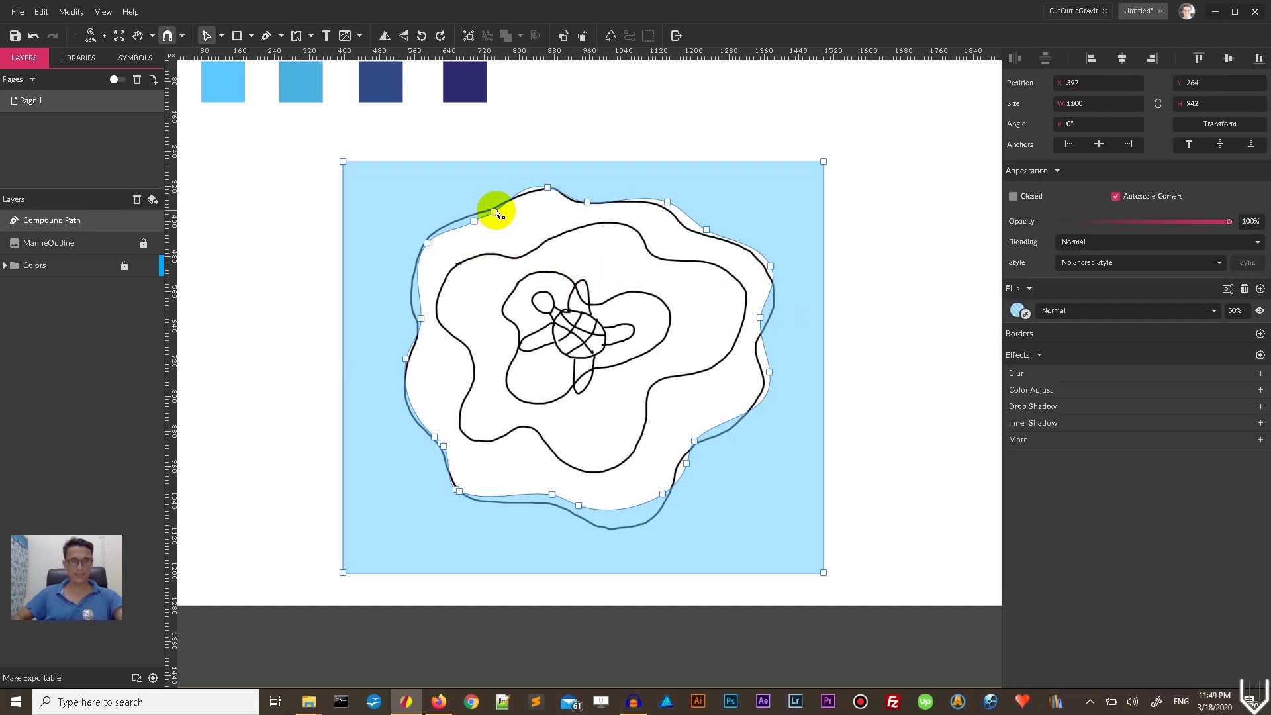
Drag an anchor on the cut-out's top-left curve toward the outer outline, then deselect.
click(494, 212)
click(488, 216)
click(474, 218)
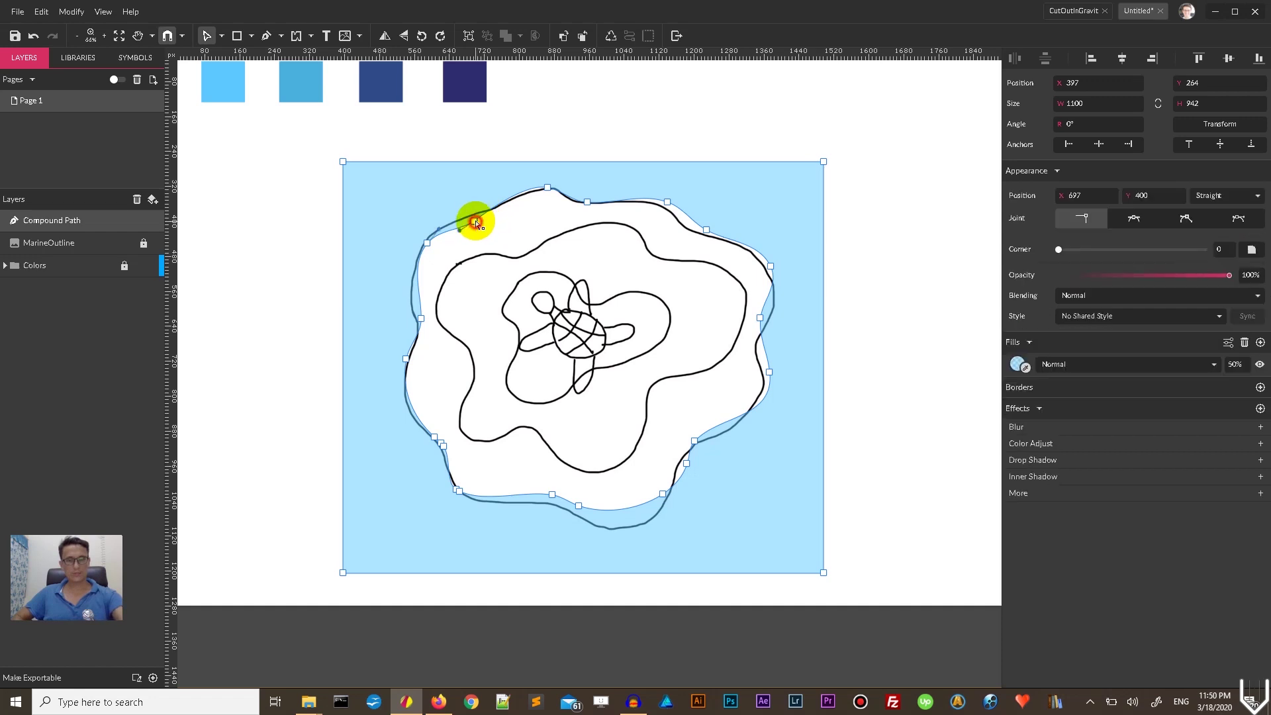
click(486, 221)
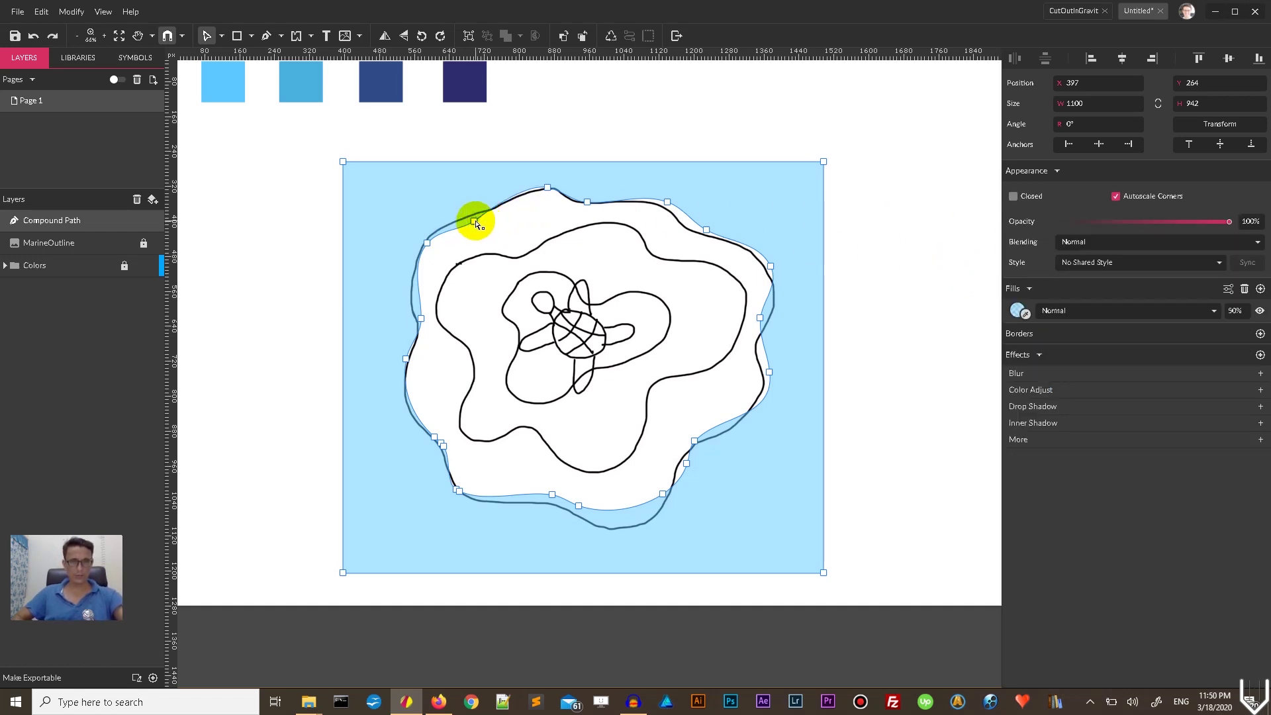
click(475, 221)
drag(475, 221, 496, 230)
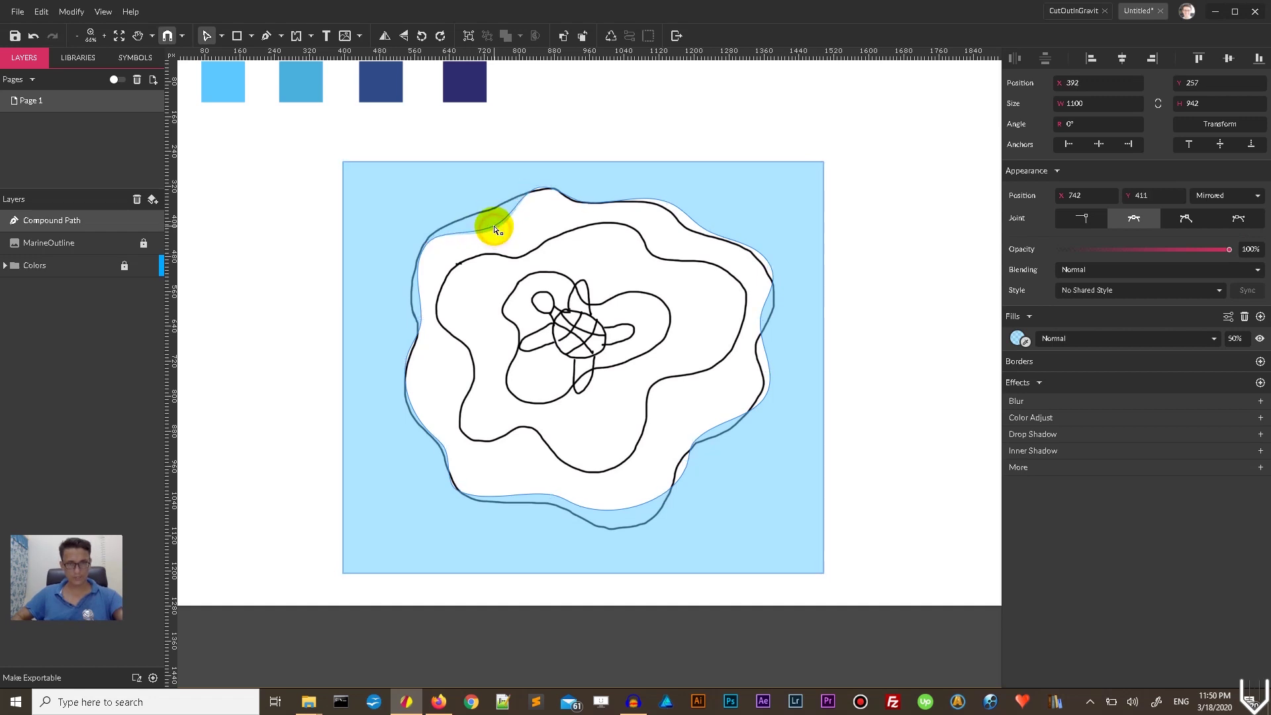
click(714, 123)
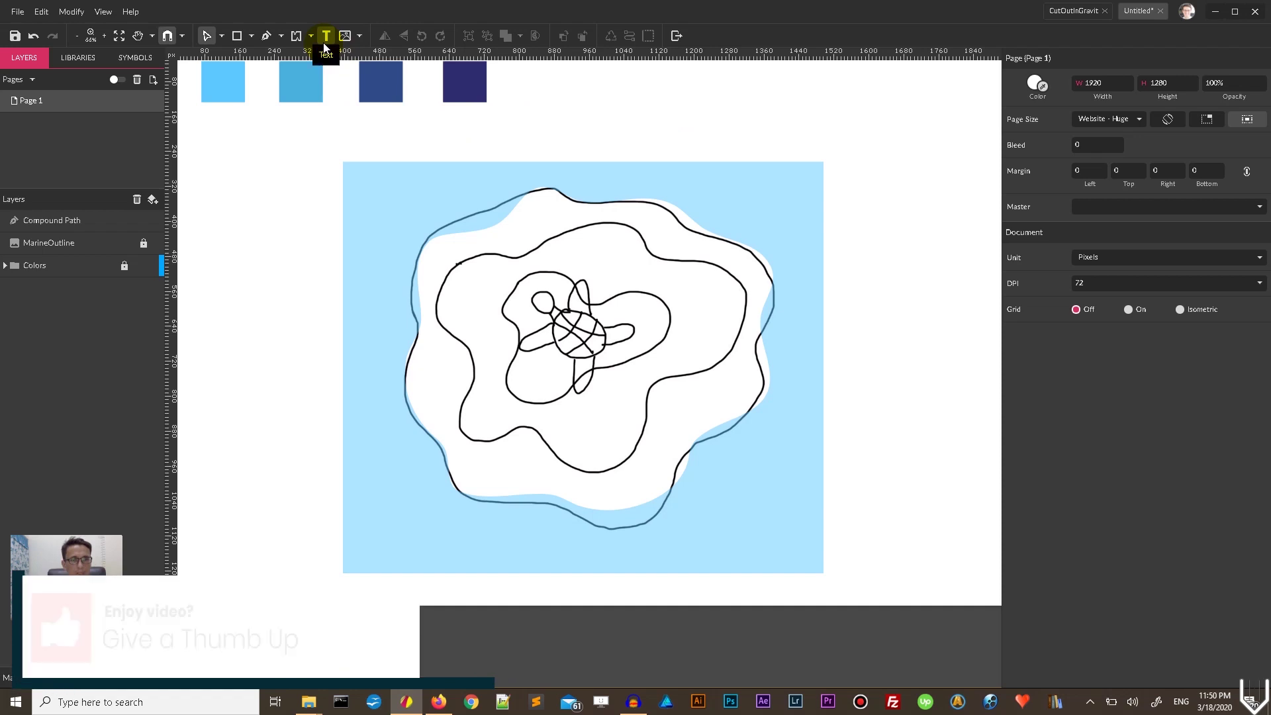
Draw a 910x859 rectangle over the drawing, widened slightly to the left, kept in front of the sketch.
click(236, 35)
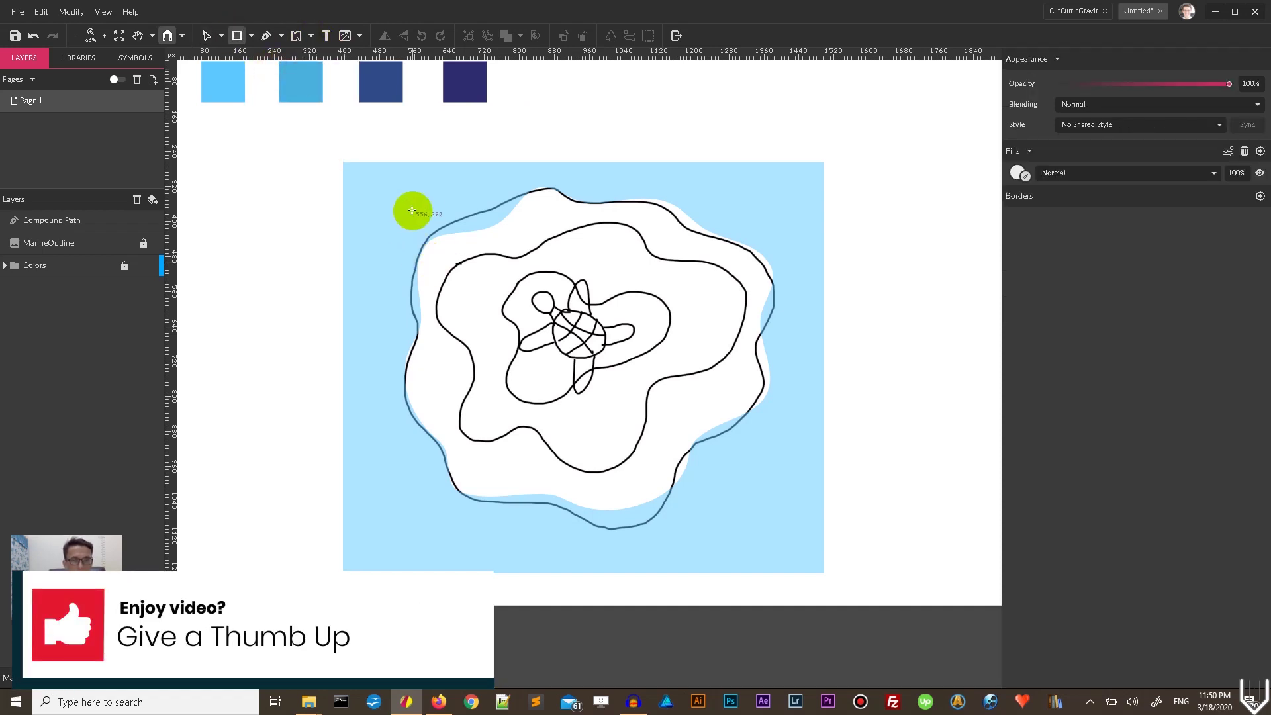
mouse_move(412, 185)
mouse_down()
mouse_move(511, 431)
mouse_move(765, 589)
mouse_move(792, 560)
mouse_up()
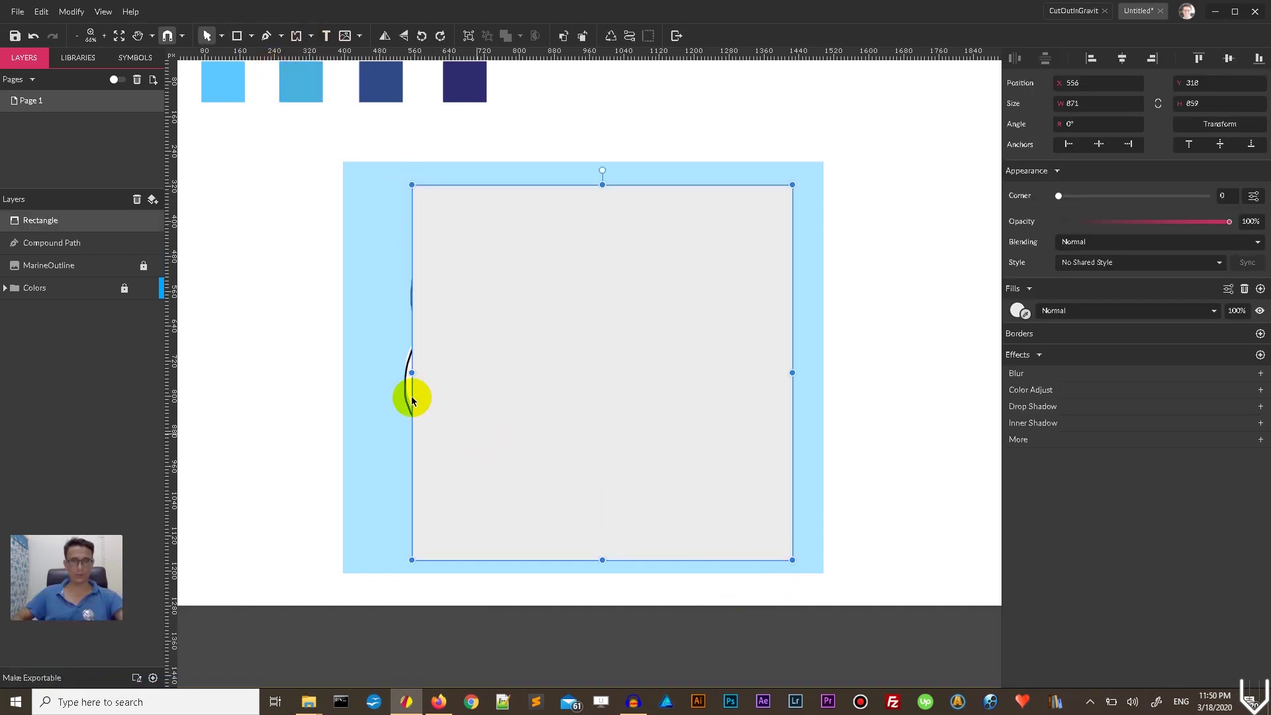
drag(412, 372, 395, 373)
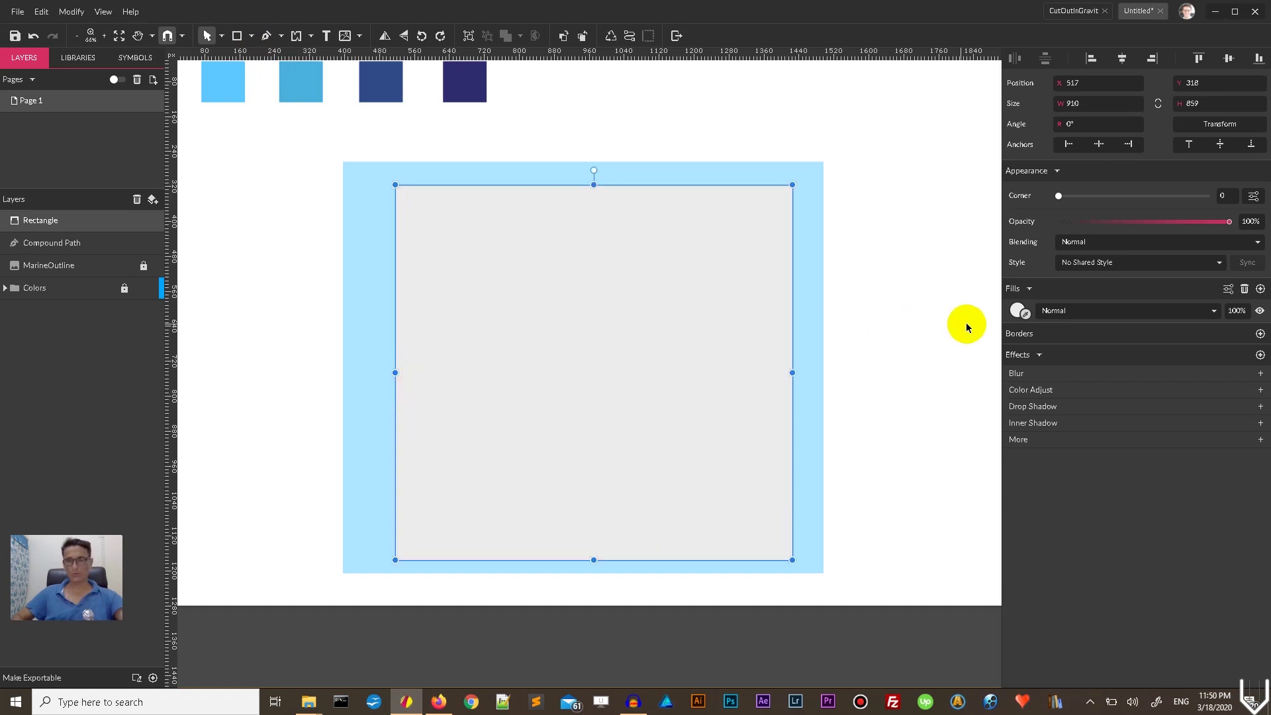
key(ctrl+[)
key(ctrl+[)
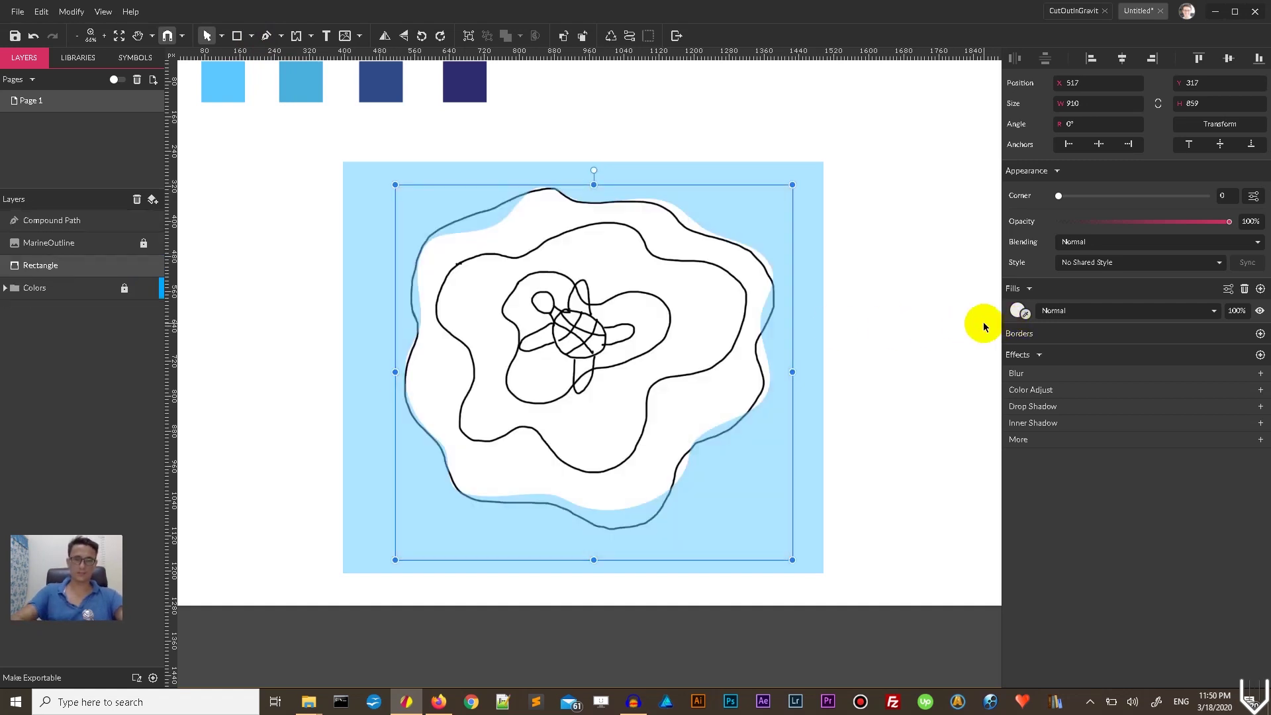
key(ctrl+])
key(ctrl+[)
key(ctrl+])
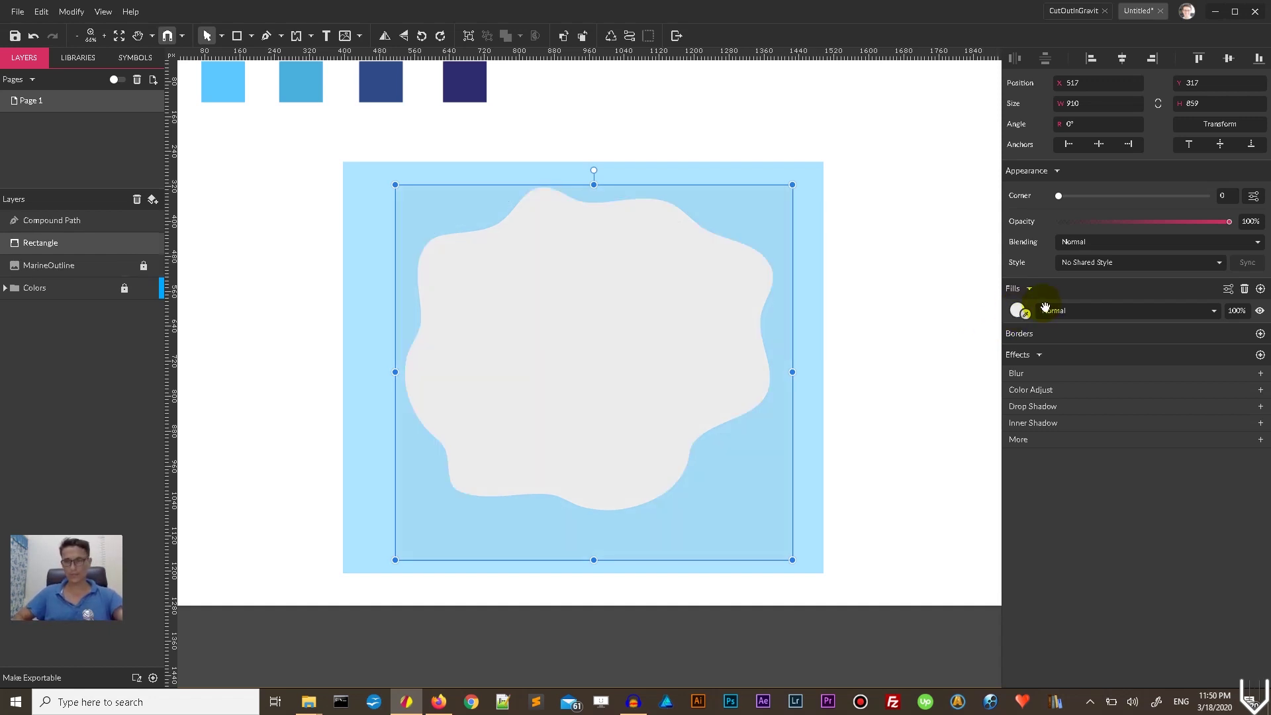
Fill the rectangle with the second blue swatch (#4AAFDE) at 50% opacity and zoom to 100%.
click(1026, 315)
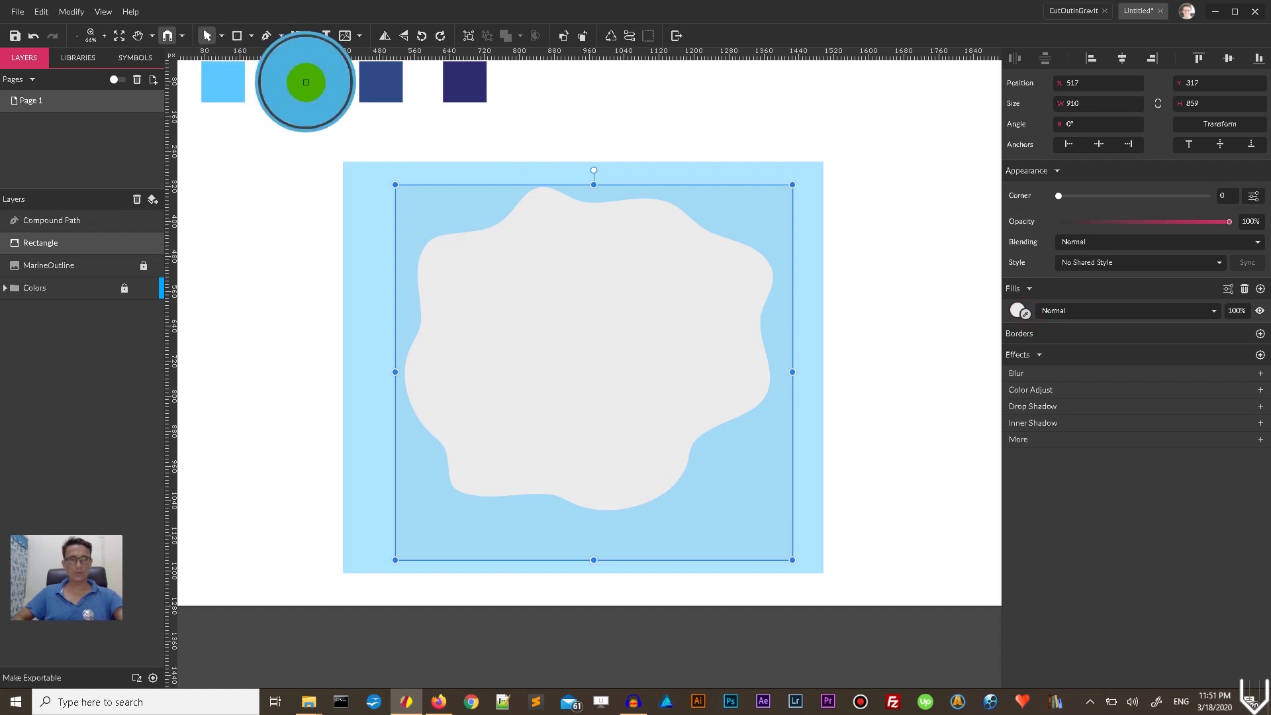
click(299, 81)
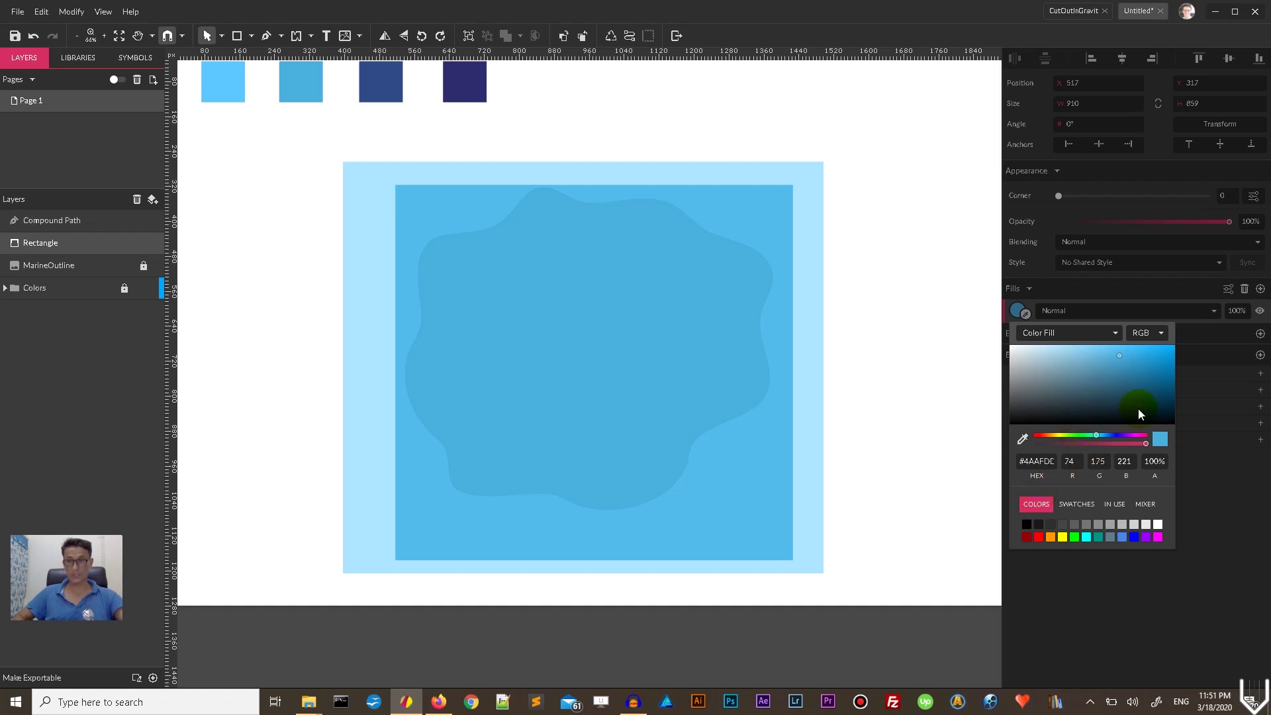
click(1237, 306)
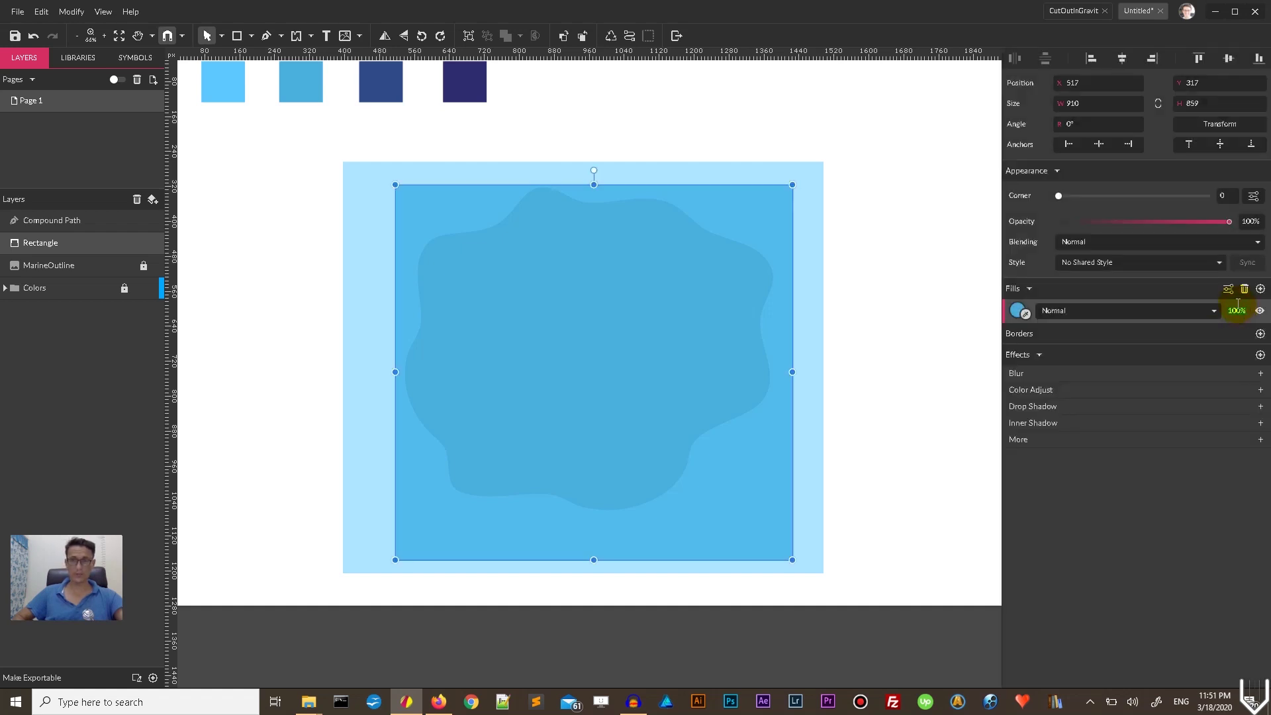
text(50)
key(Return)
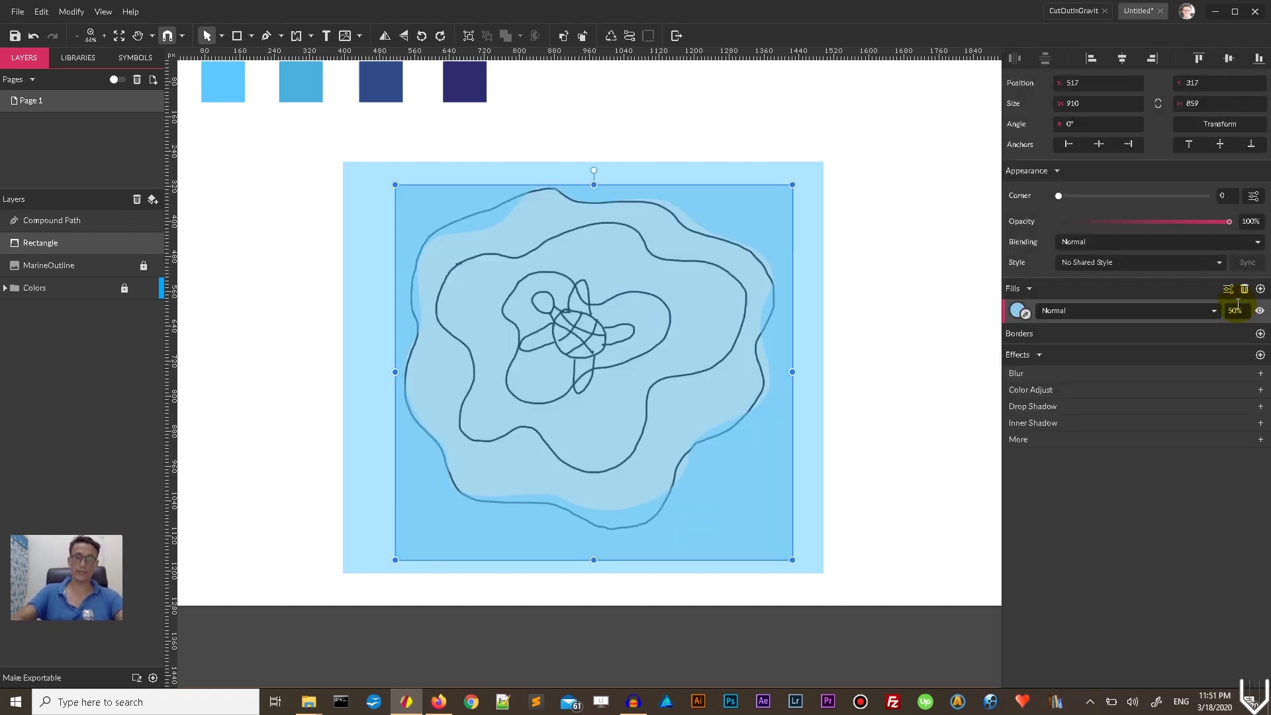
key(ctrl+1)
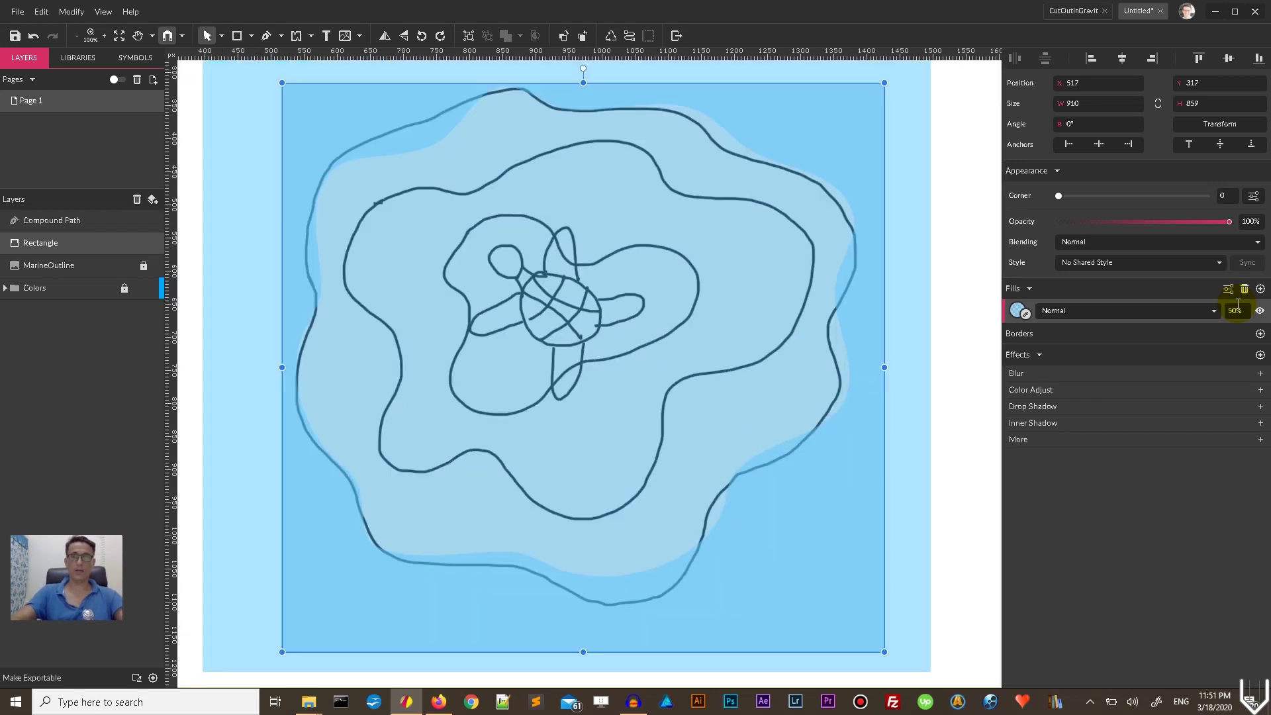
key(p)
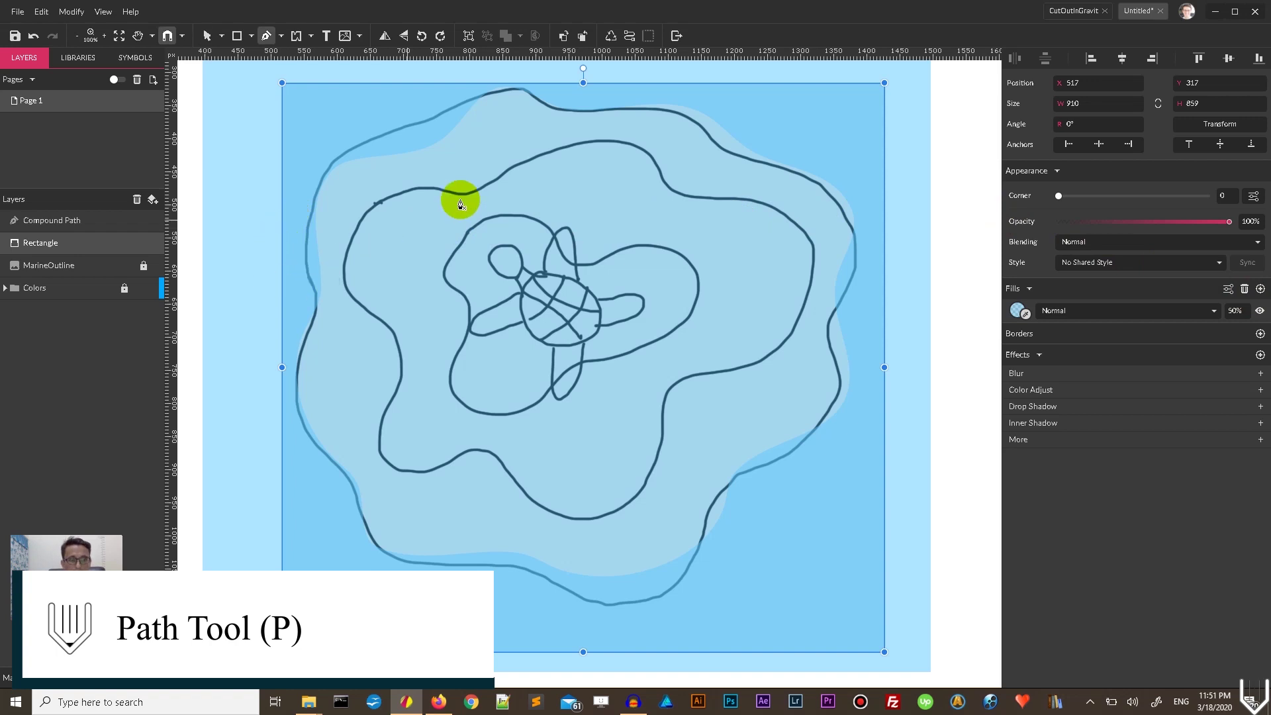
Trace a closed curved path along the sketch's middle wavy outline with the Path tool.
drag(362, 220, 384, 192)
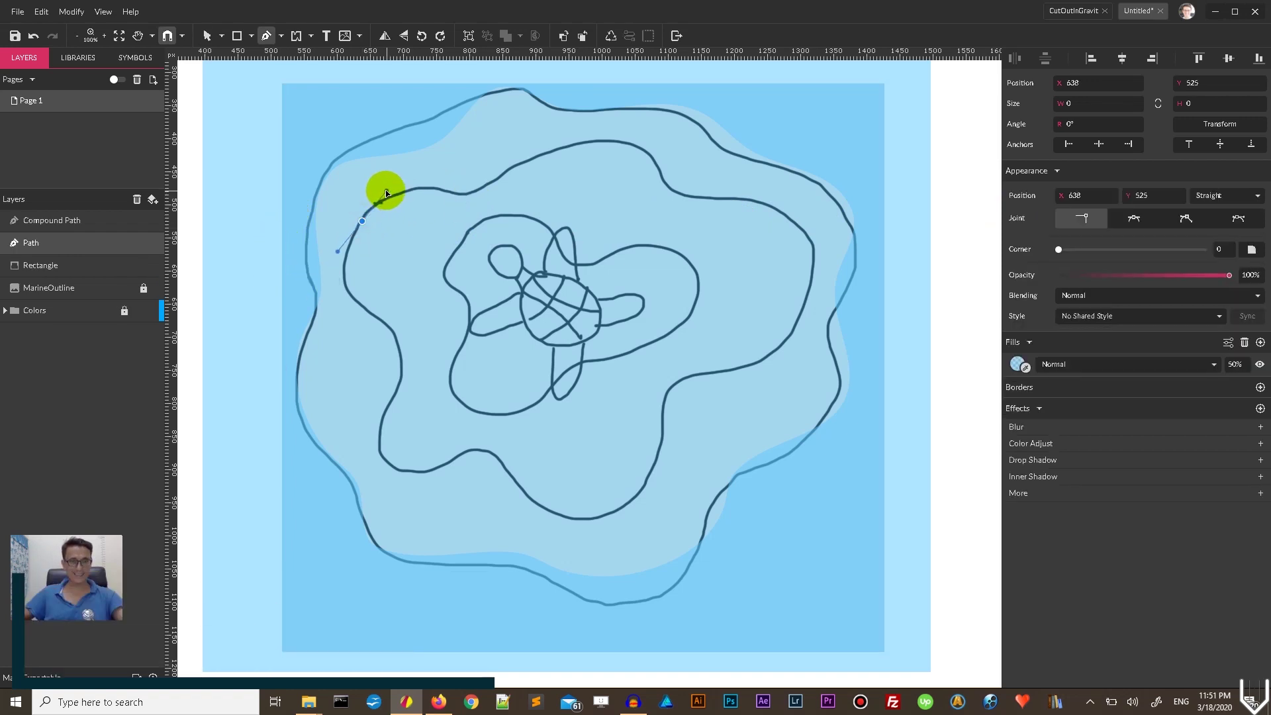
click(438, 191)
click(505, 176)
click(633, 143)
click(685, 194)
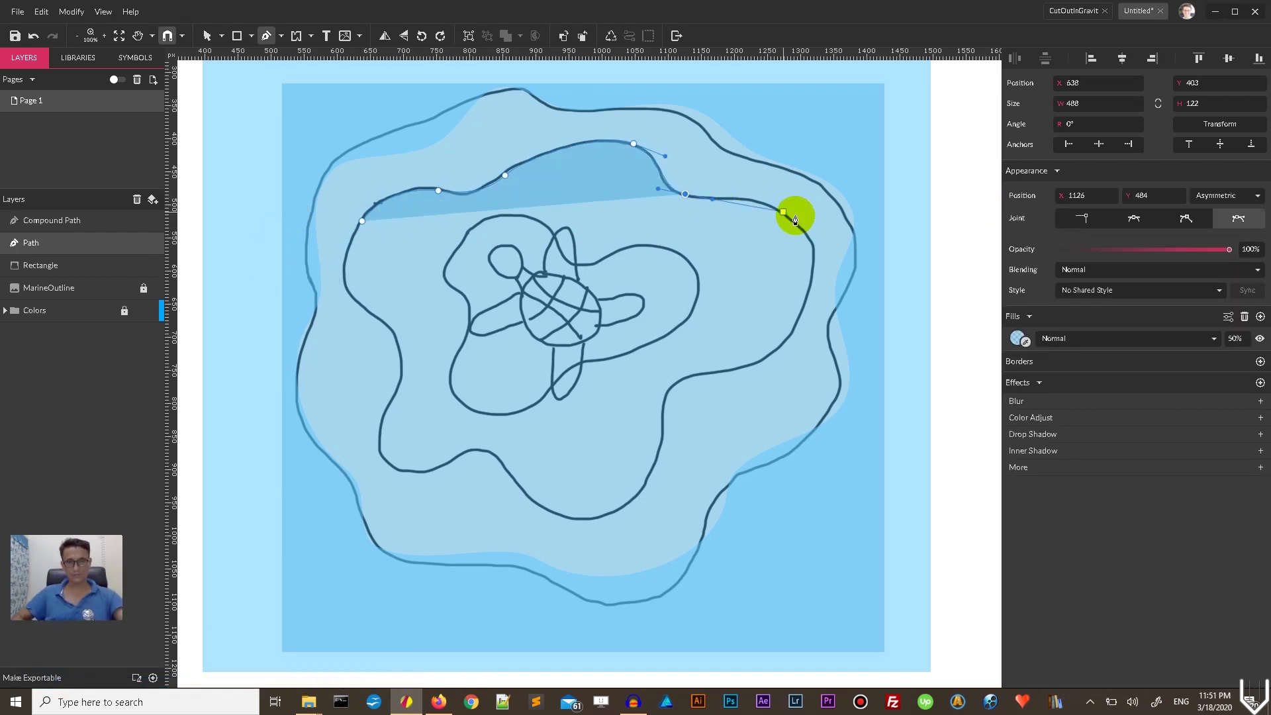
drag(811, 239, 835, 284)
drag(790, 338, 769, 360)
drag(675, 383, 658, 407)
drag(617, 508, 570, 530)
click(525, 489)
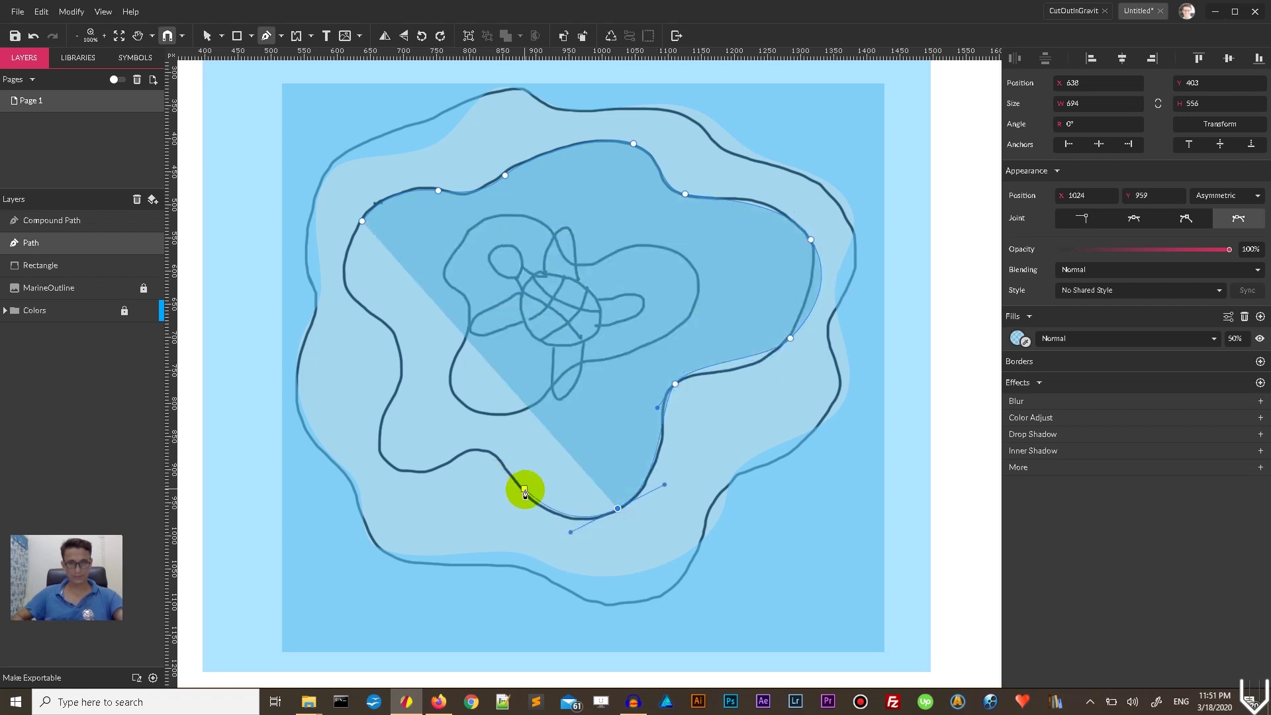
drag(478, 450, 360, 456)
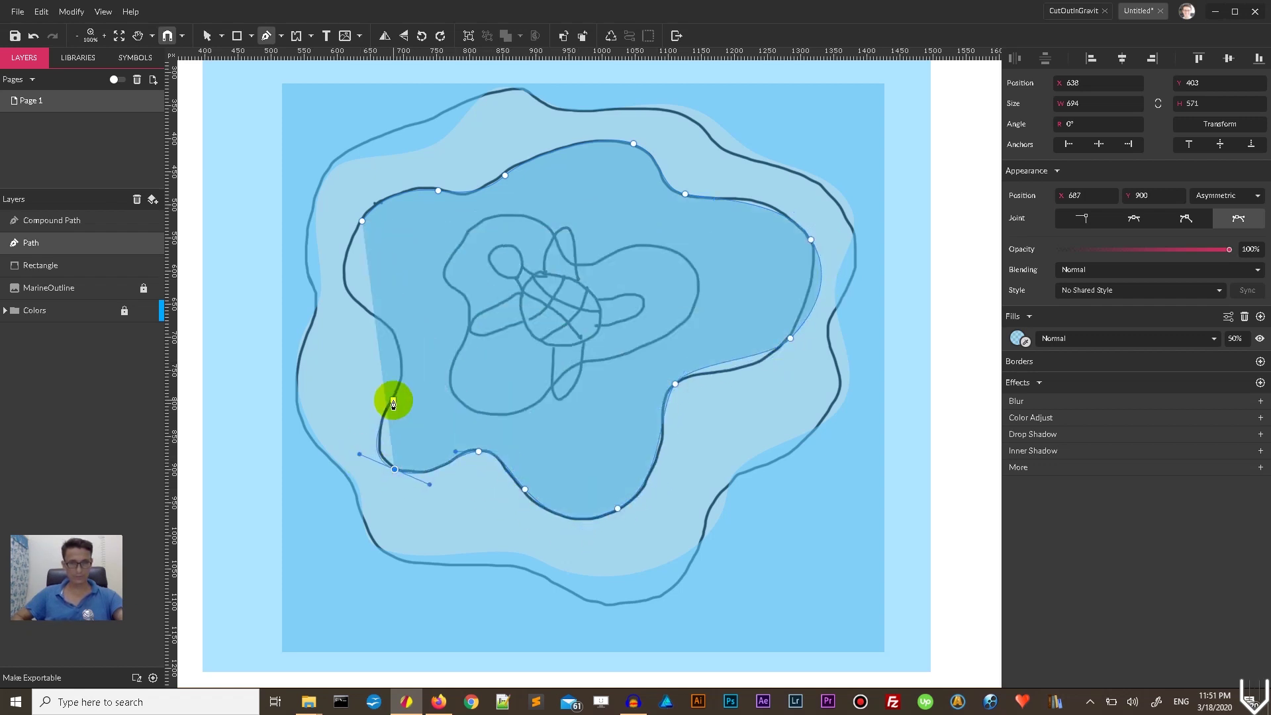
drag(400, 385, 344, 306)
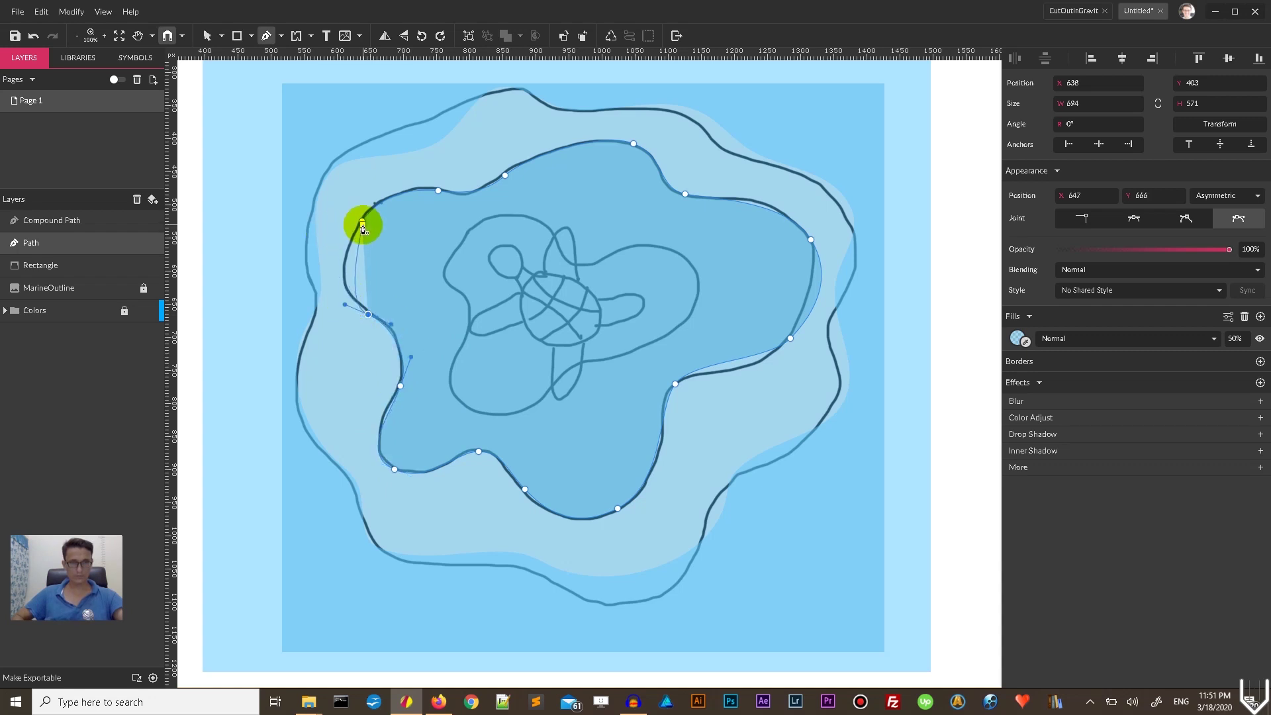
drag(363, 221, 390, 187)
click(386, 187)
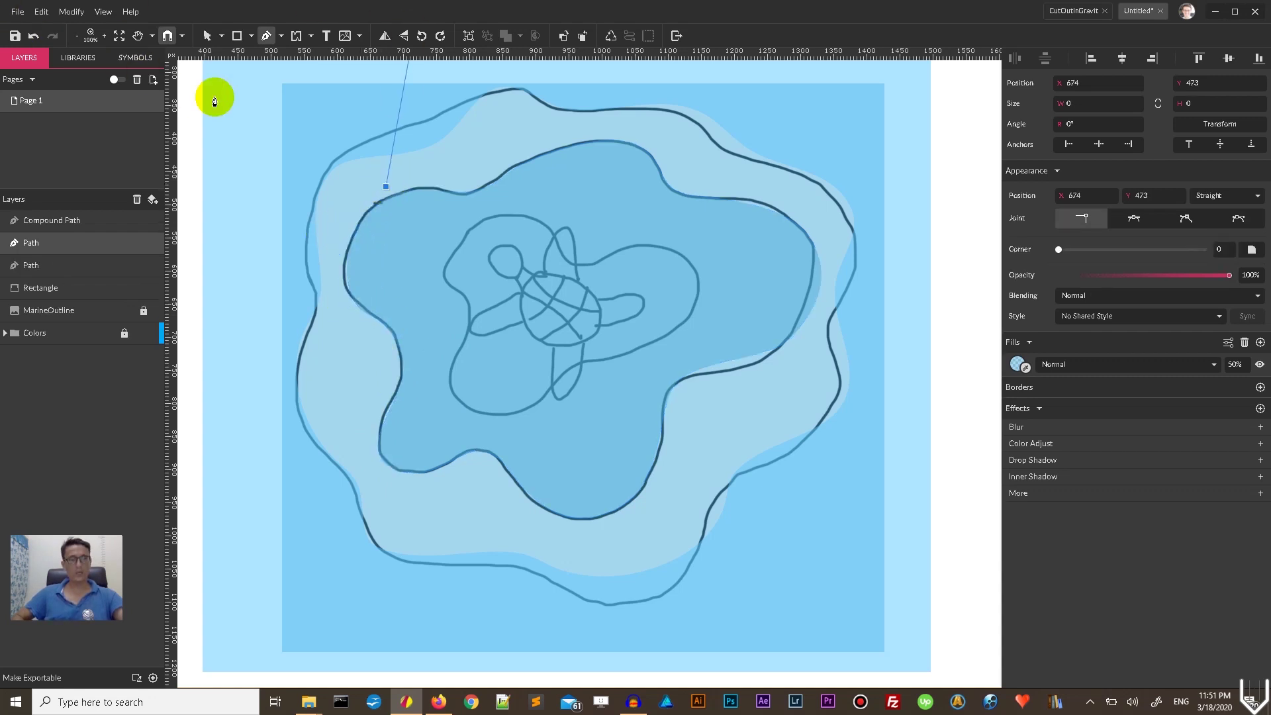
Select the traced inner wavy shape with the Subselect tool.
click(221, 36)
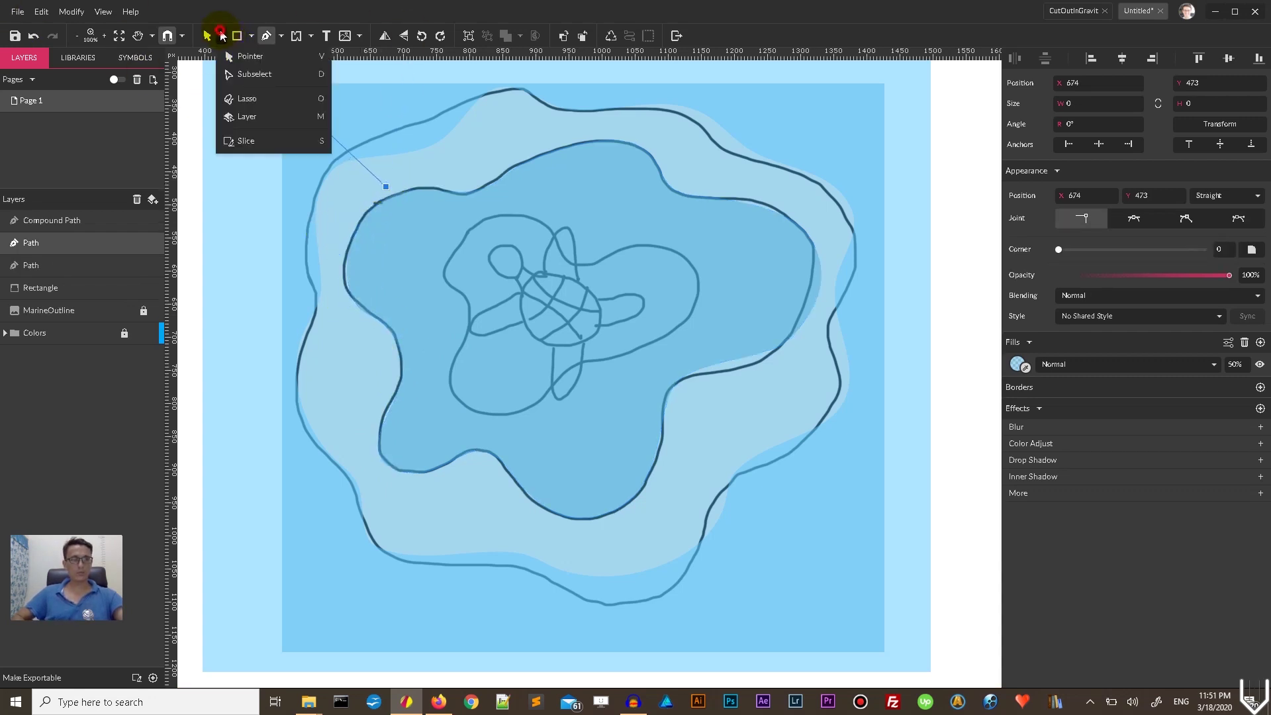
click(268, 74)
click(463, 193)
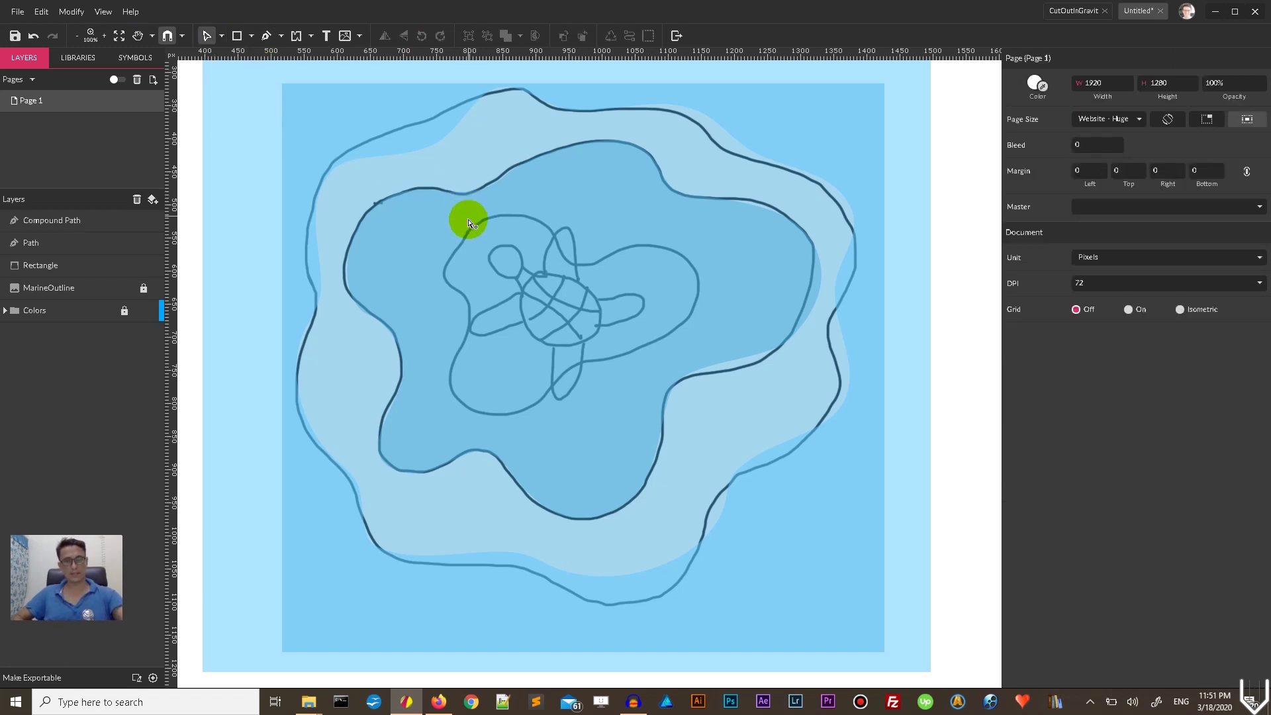
click(467, 269)
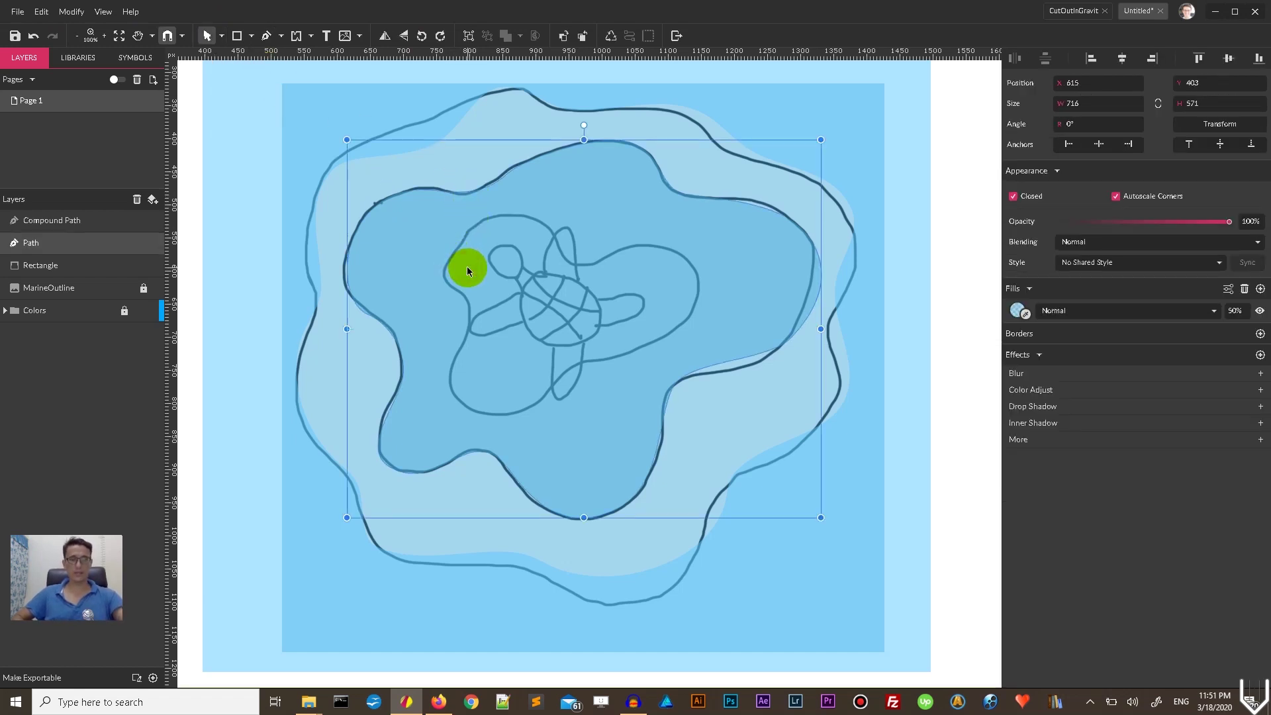
Subtract the traced middle contour from the medium blue rectangle and convert the result to a path.
click(746, 174)
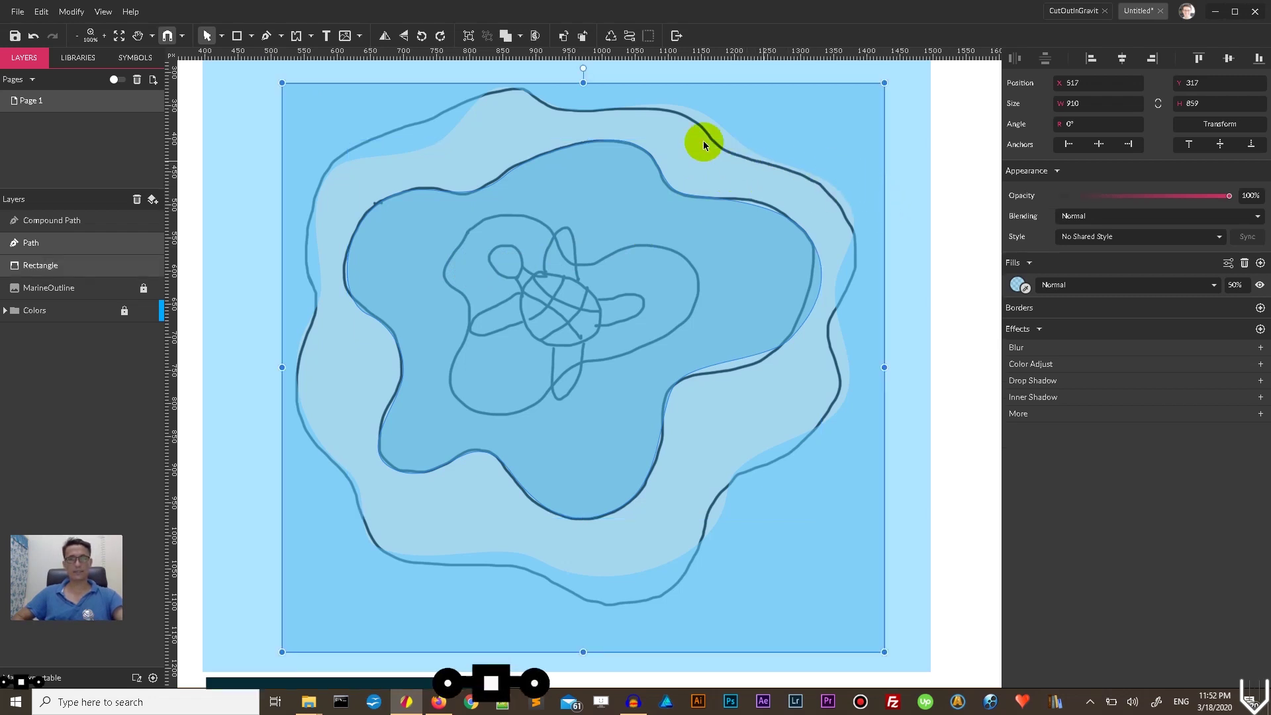
click(520, 36)
click(540, 75)
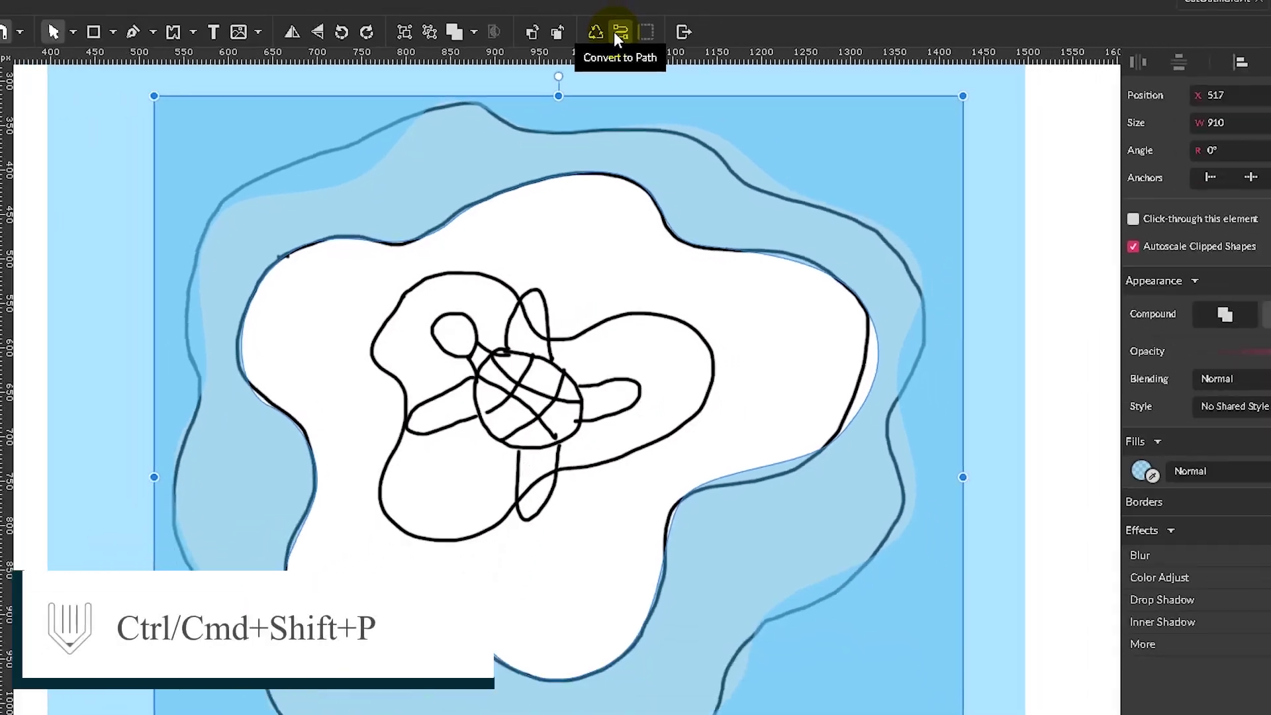
click(606, 29)
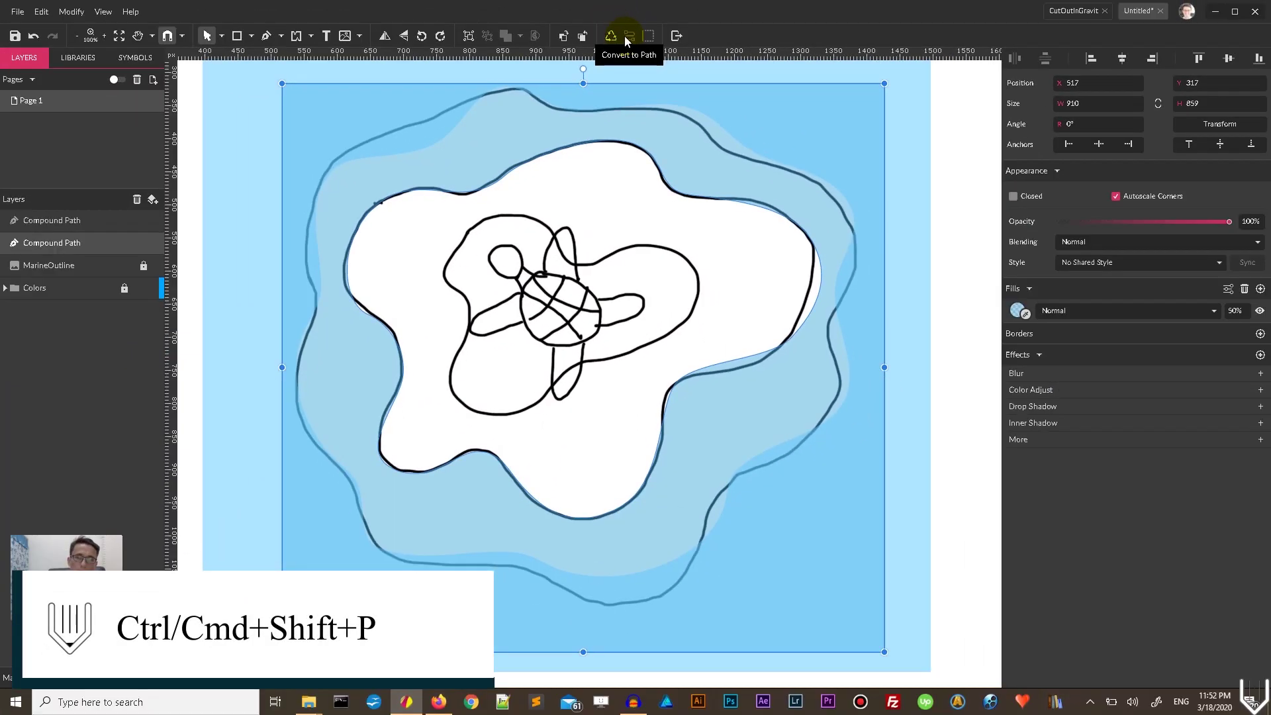
click(535, 229)
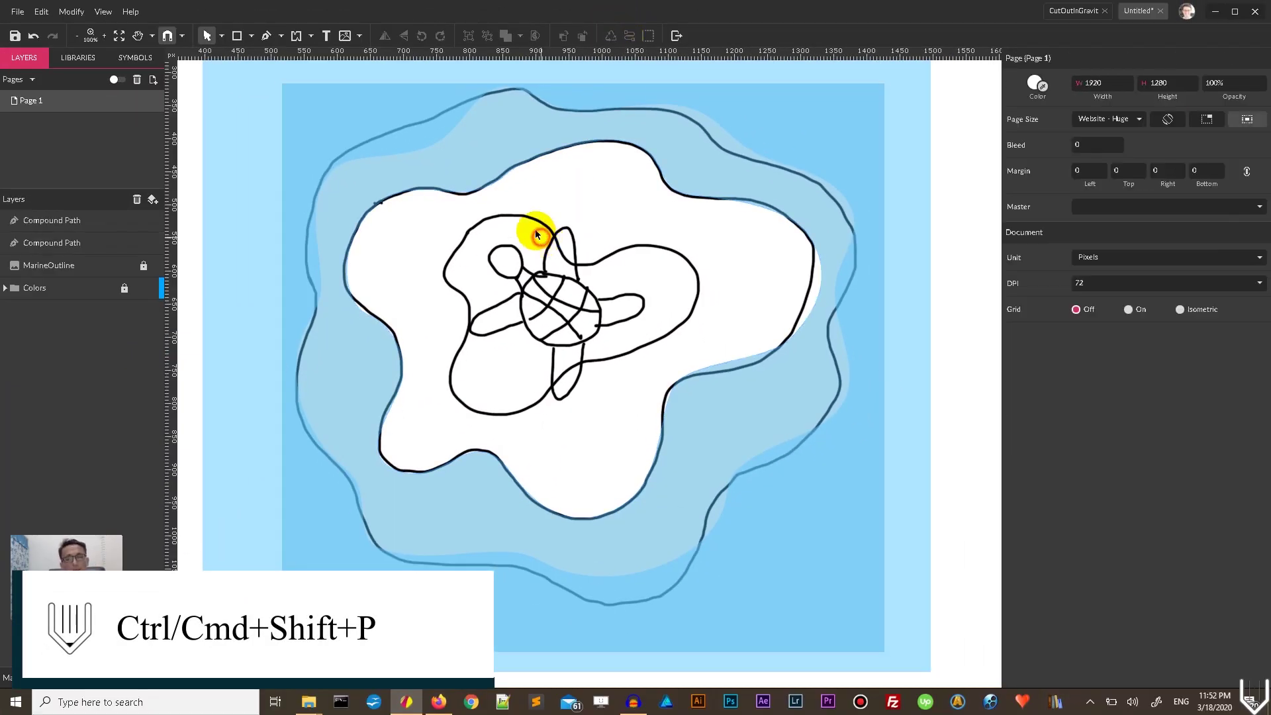
click(254, 37)
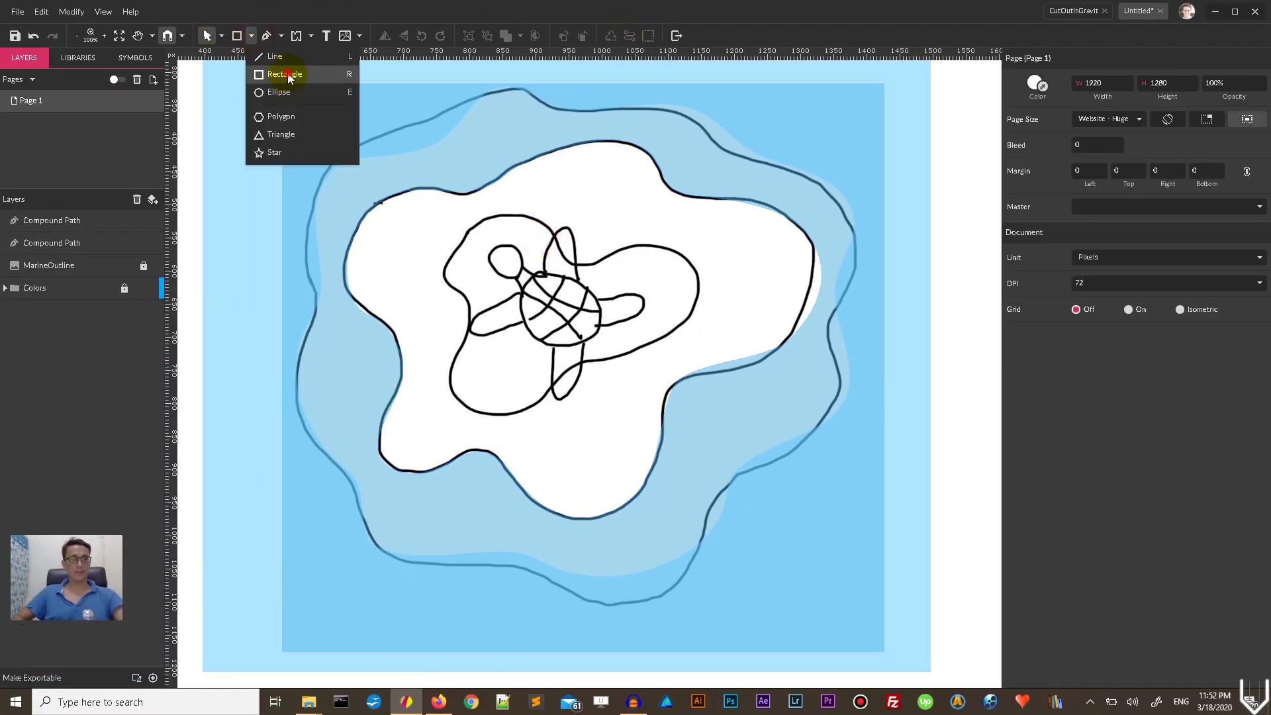
Draw a large rectangle behind the two wavy shapes and stretch its top edge up slightly.
click(289, 75)
drag(258, 94, 876, 625)
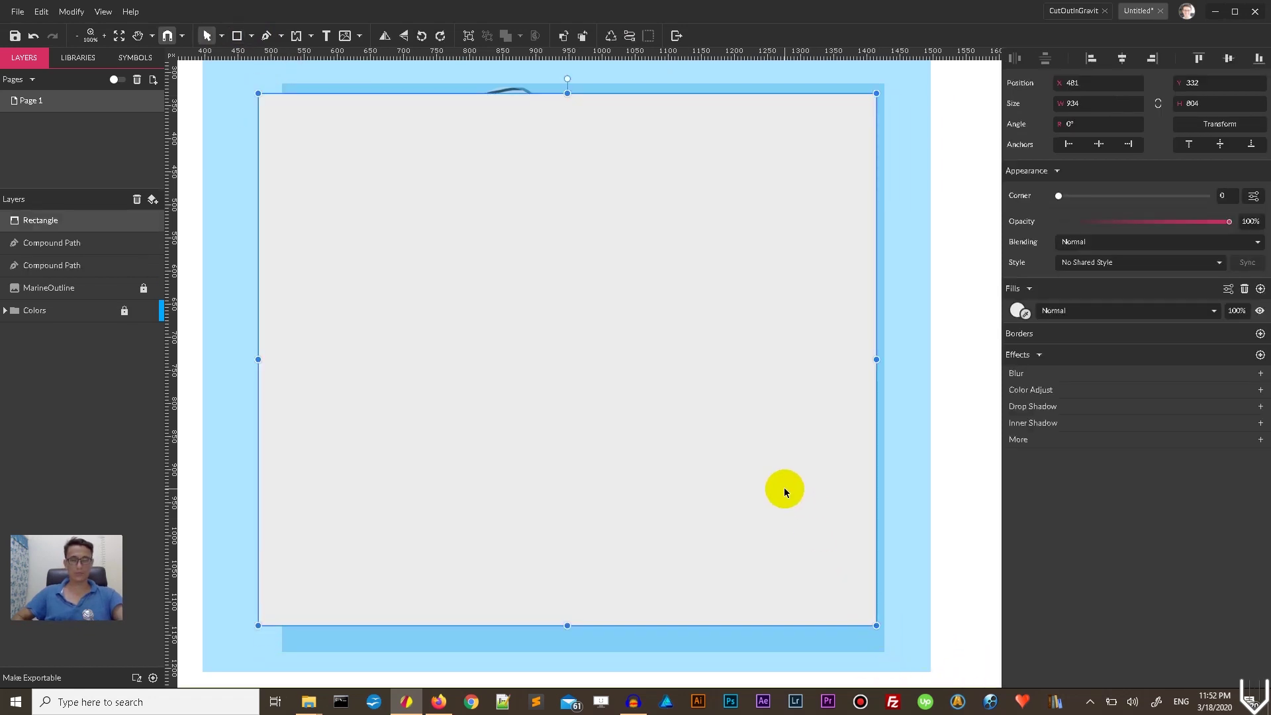
key(ctrl+bracketleft)
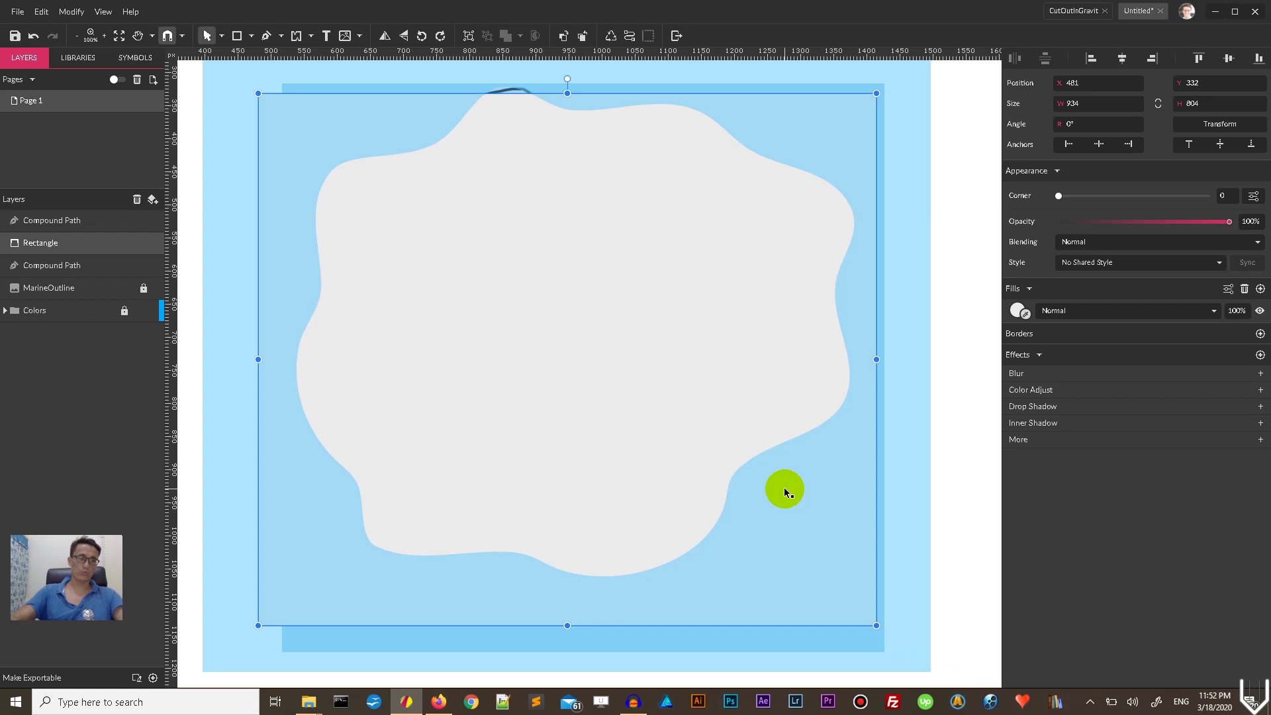
key(ctrl+bracketleft)
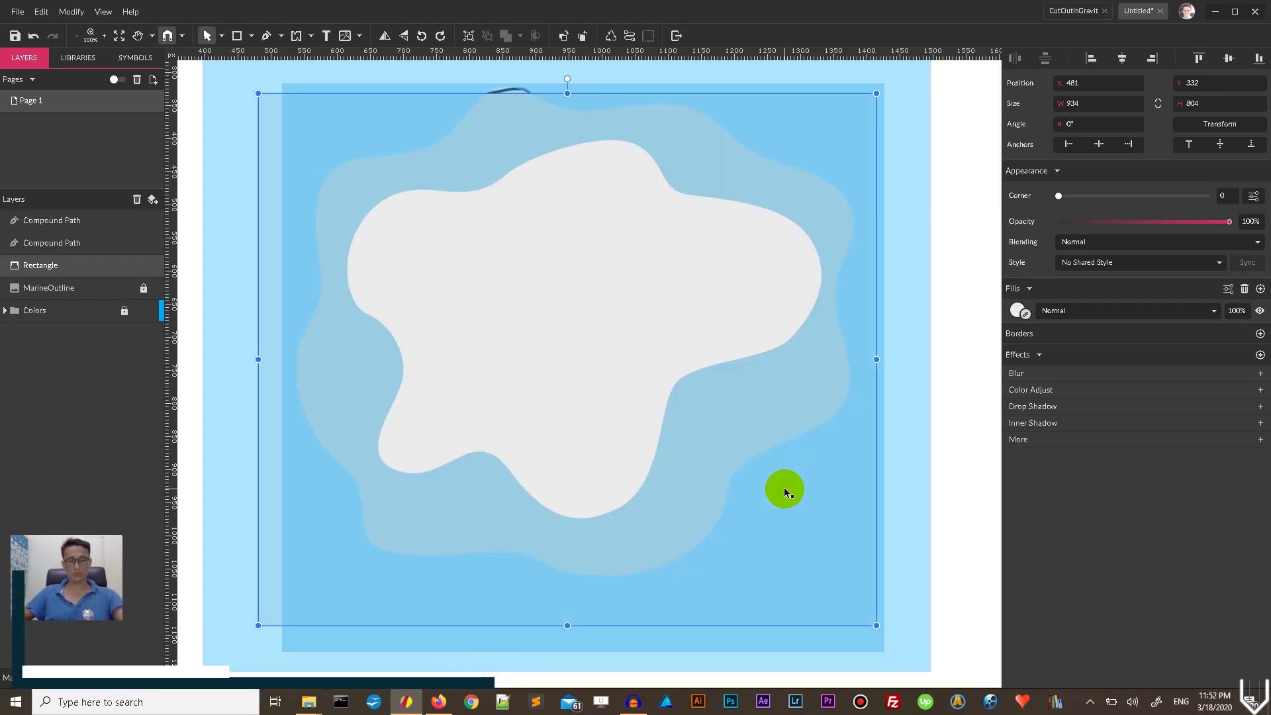
key(ctrl+shift+Down)
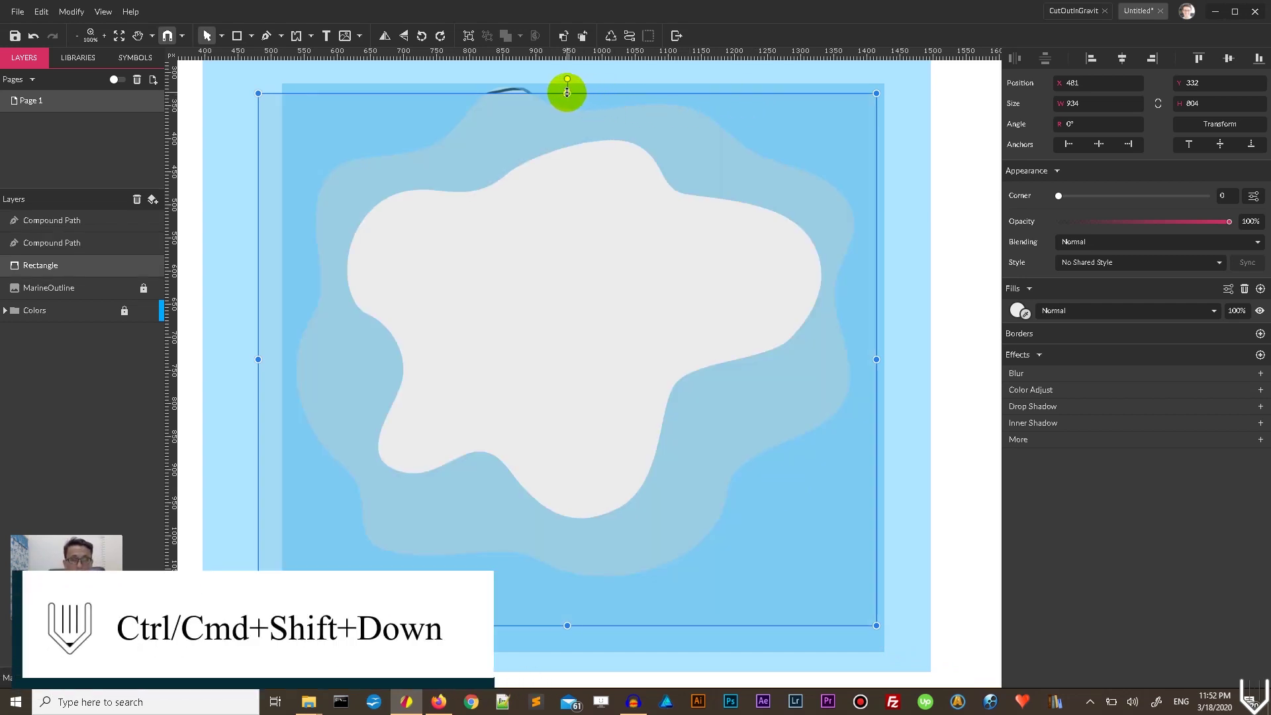
drag(567, 93, 566, 84)
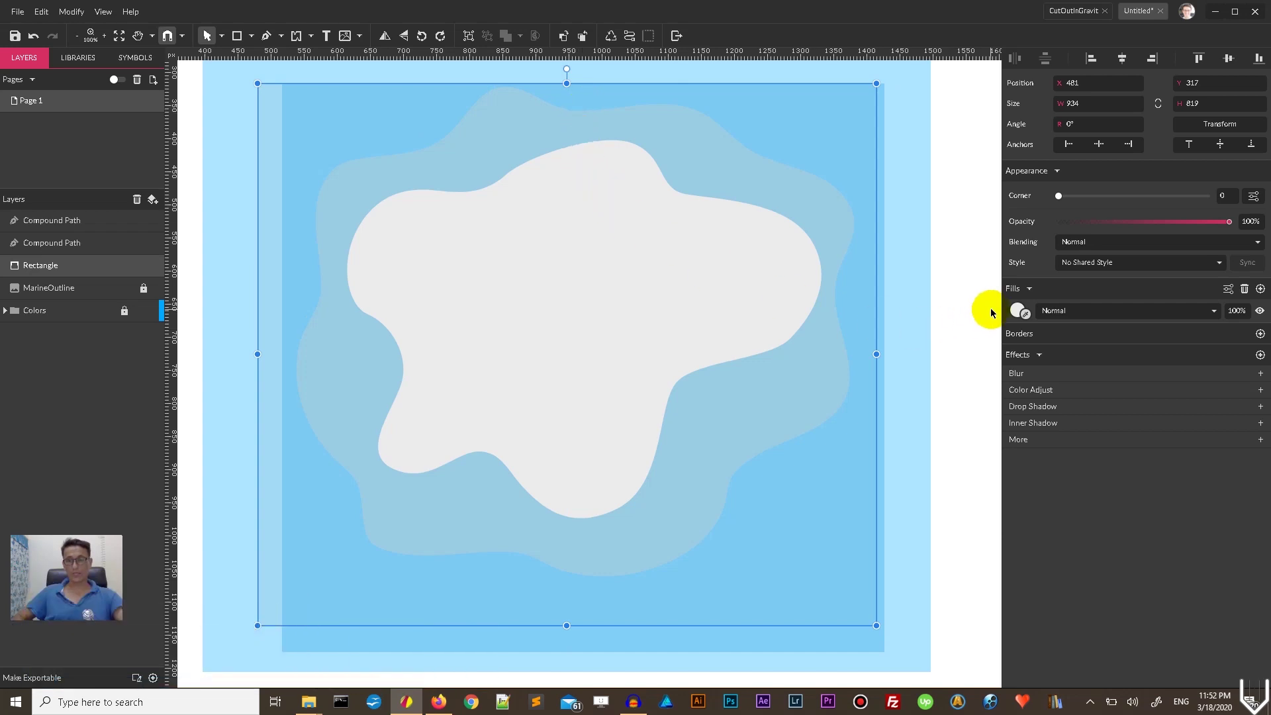
Fill the rectangle with the dark blue swatch (#2F4A88) at 50% opacity.
drag(786, 235, 852, 378)
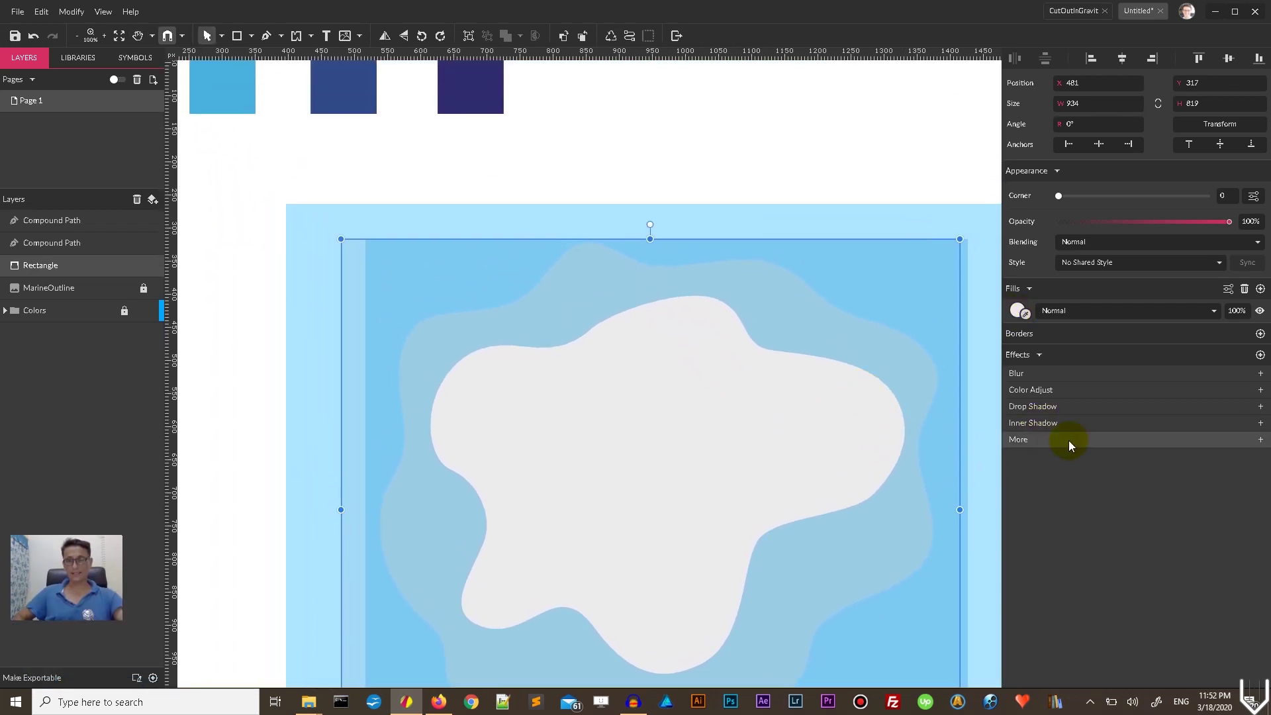
click(1024, 314)
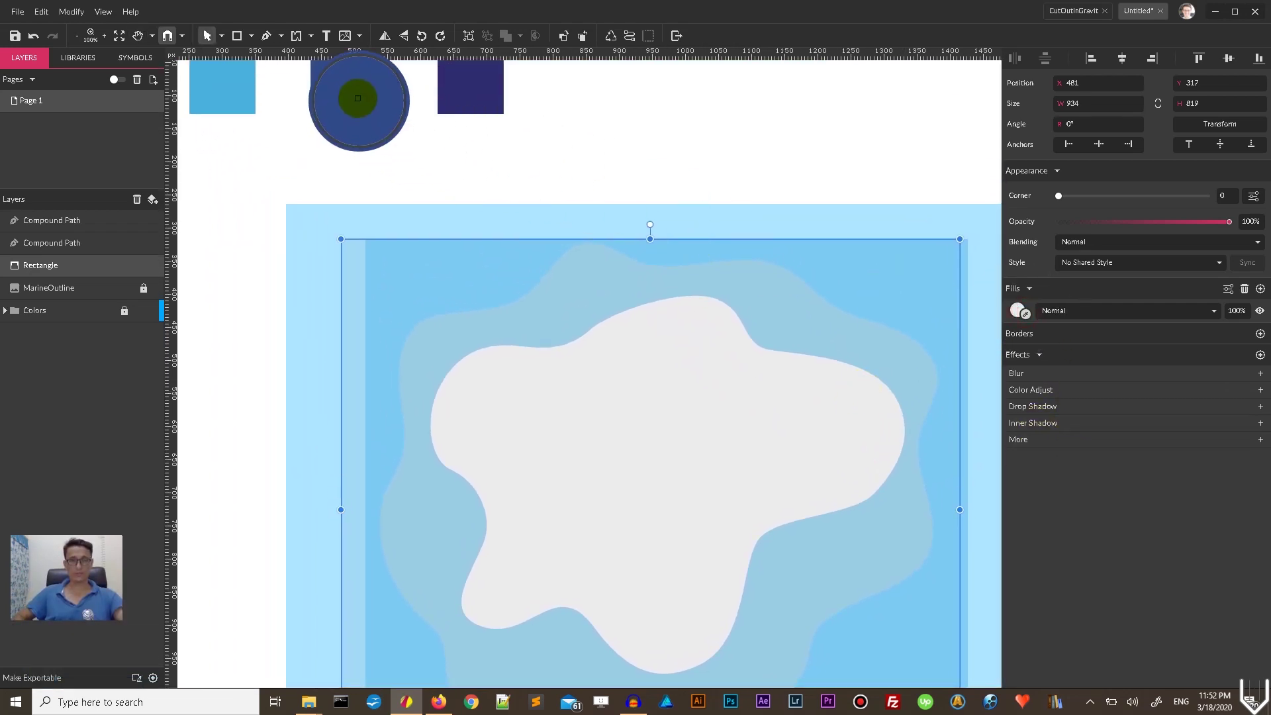
click(357, 99)
drag(940, 305, 1066, 283)
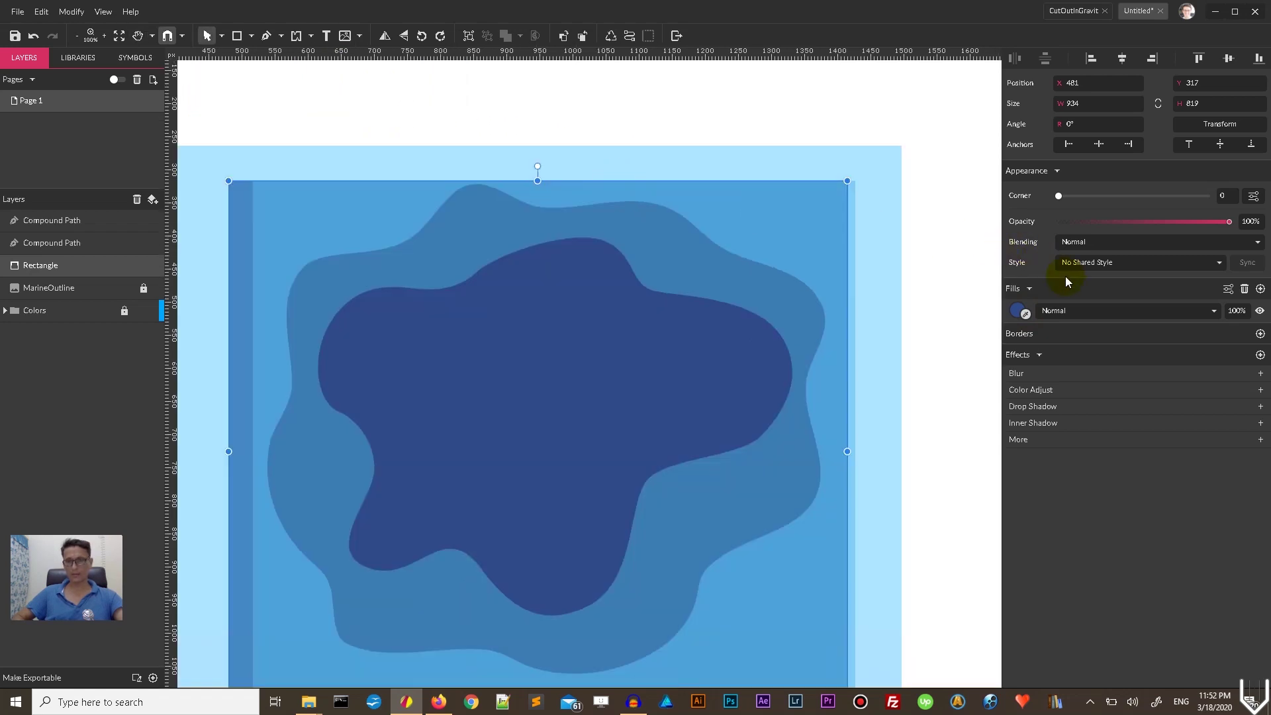
click(1014, 311)
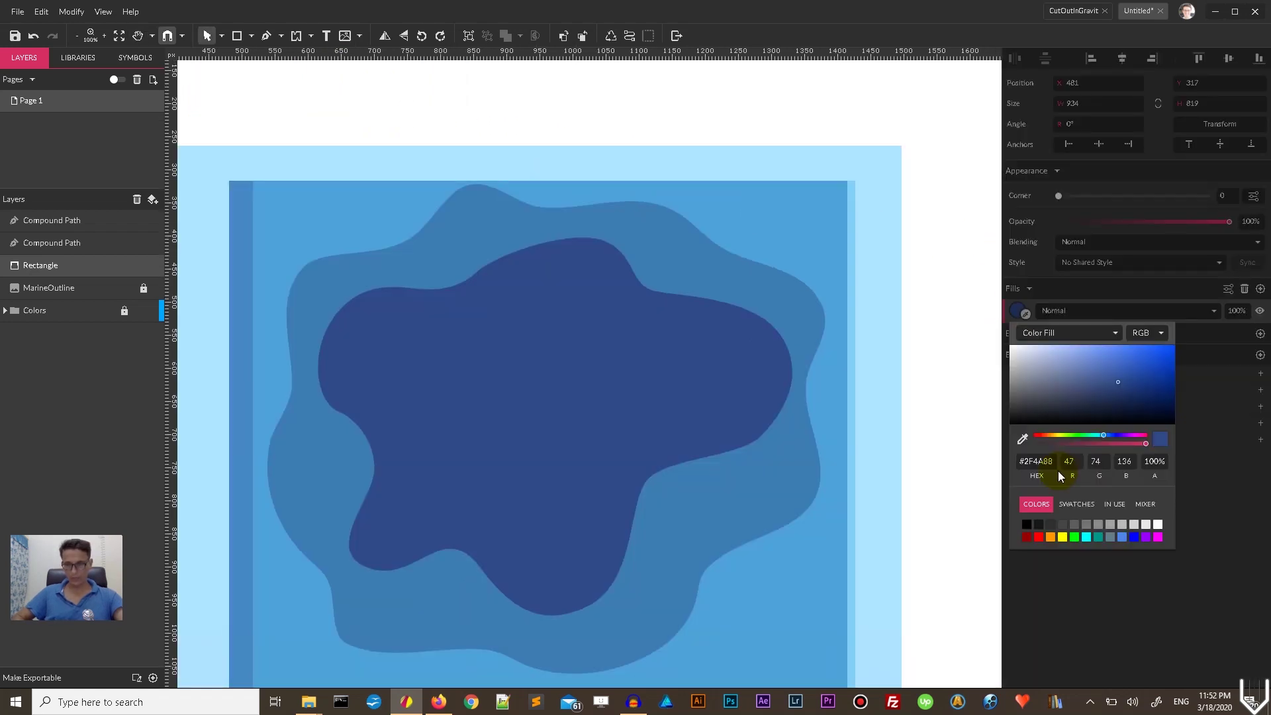
click(922, 327)
drag(911, 290, 871, 212)
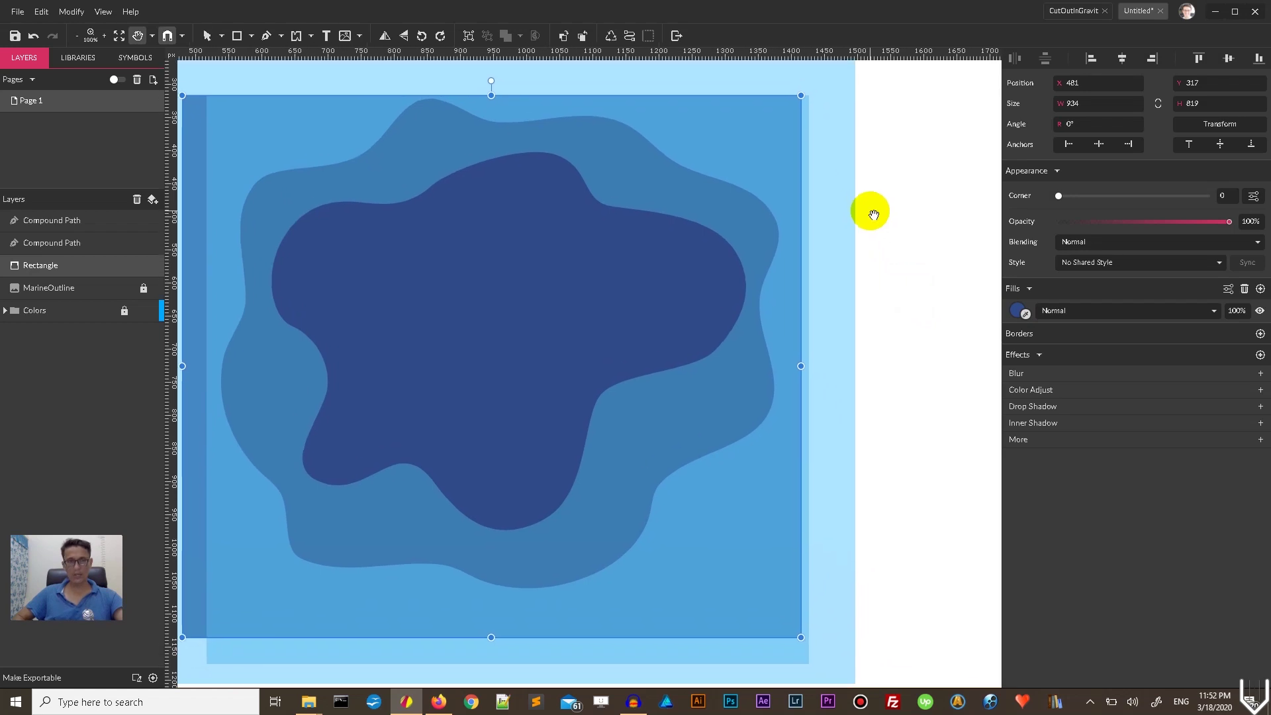
key(v)
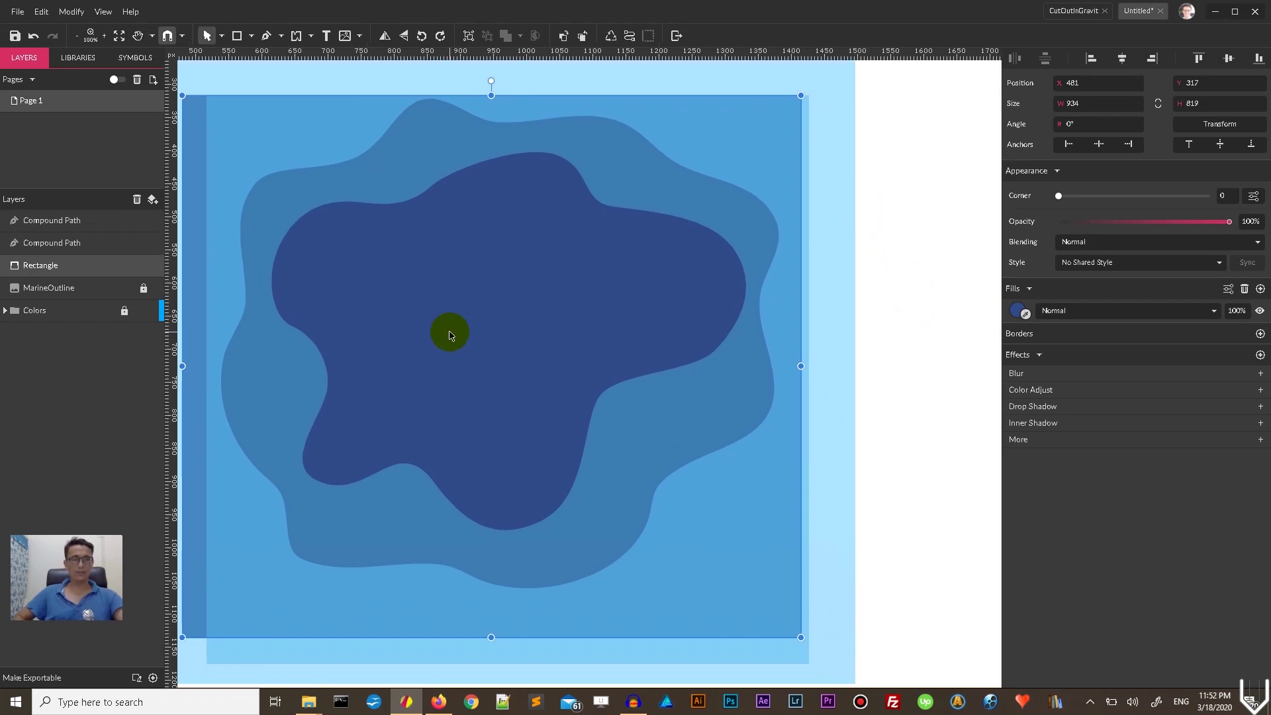
click(1233, 310)
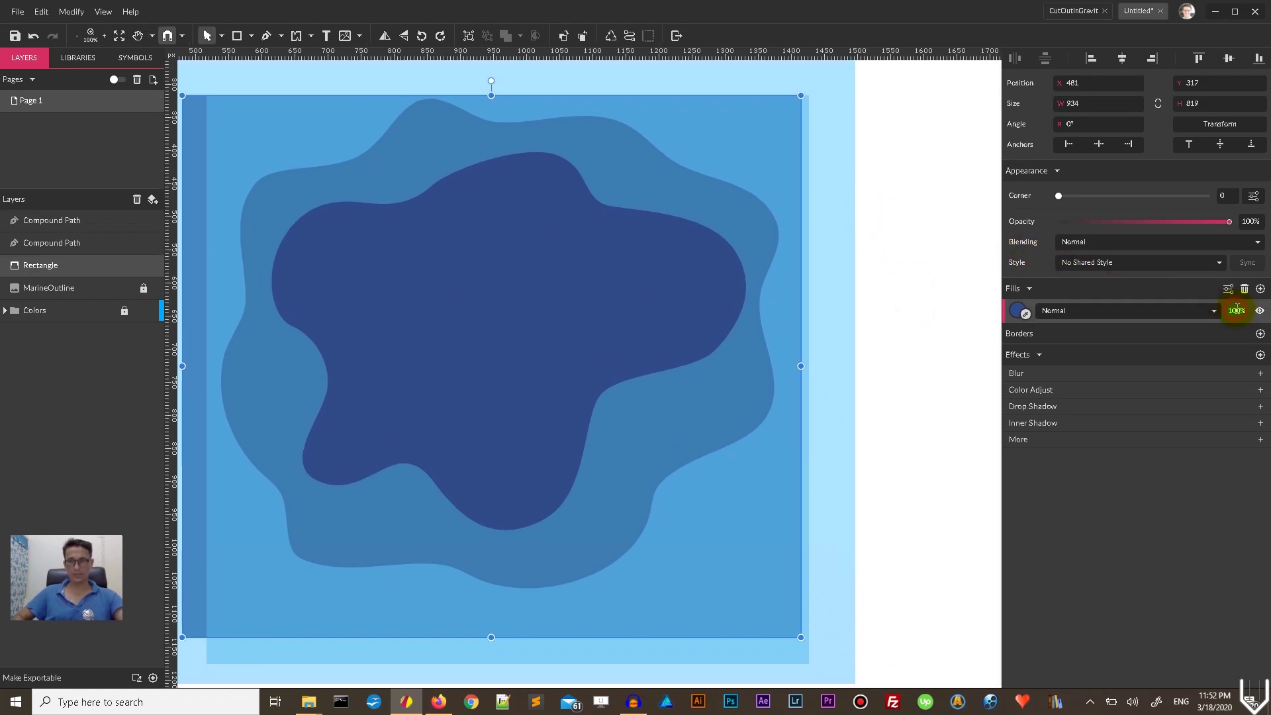
text(50)
key(Return)
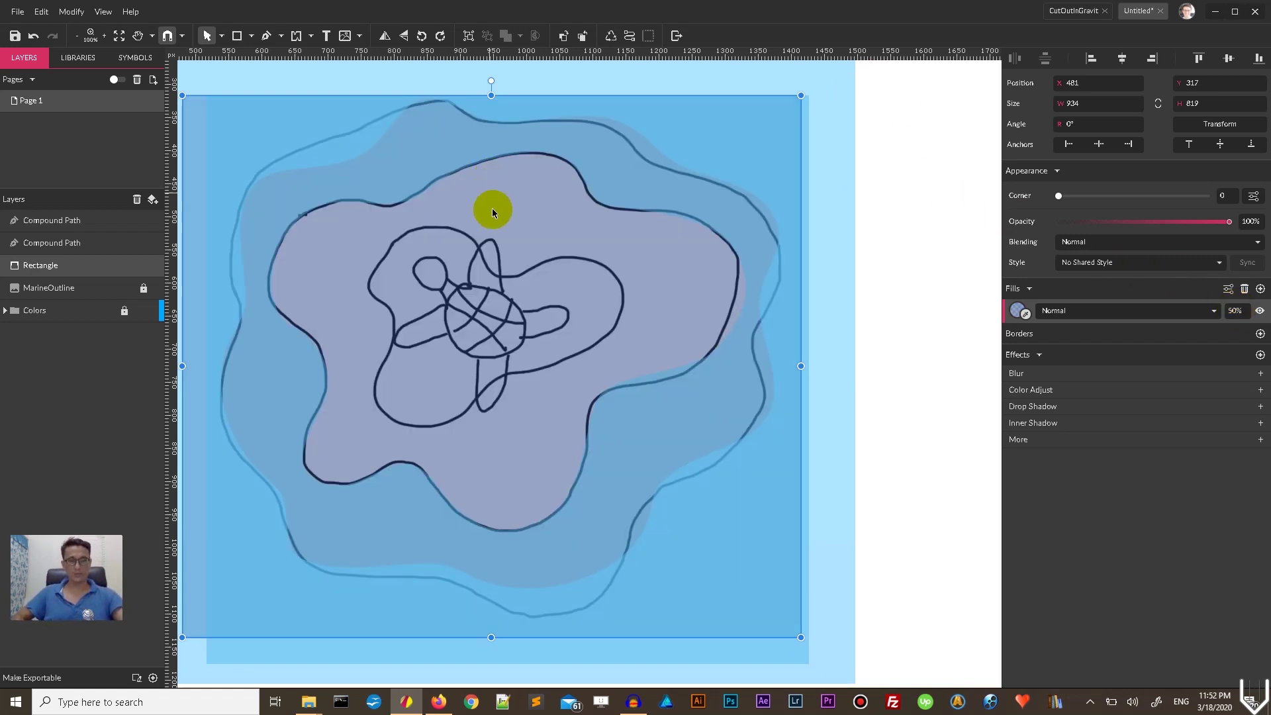
Pen-trace the turtle outline from its lower left, up around the left flipper and head.
click(267, 36)
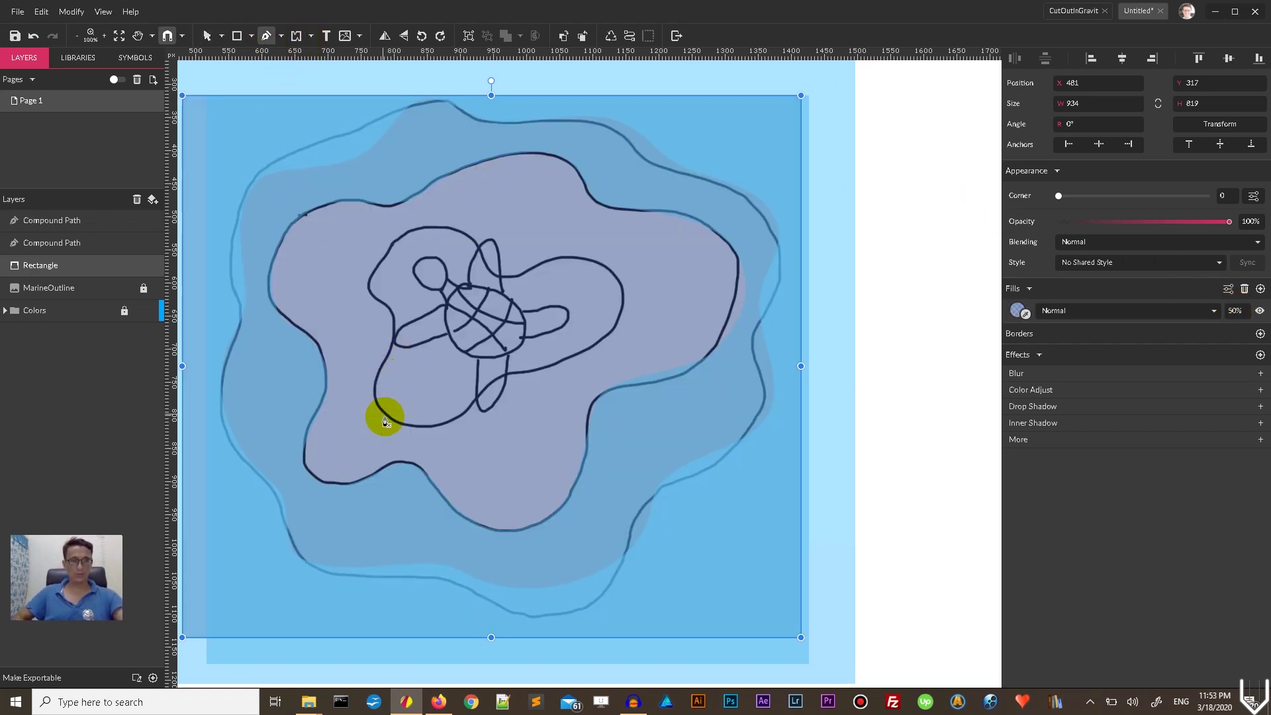
drag(396, 422, 368, 398)
click(388, 351)
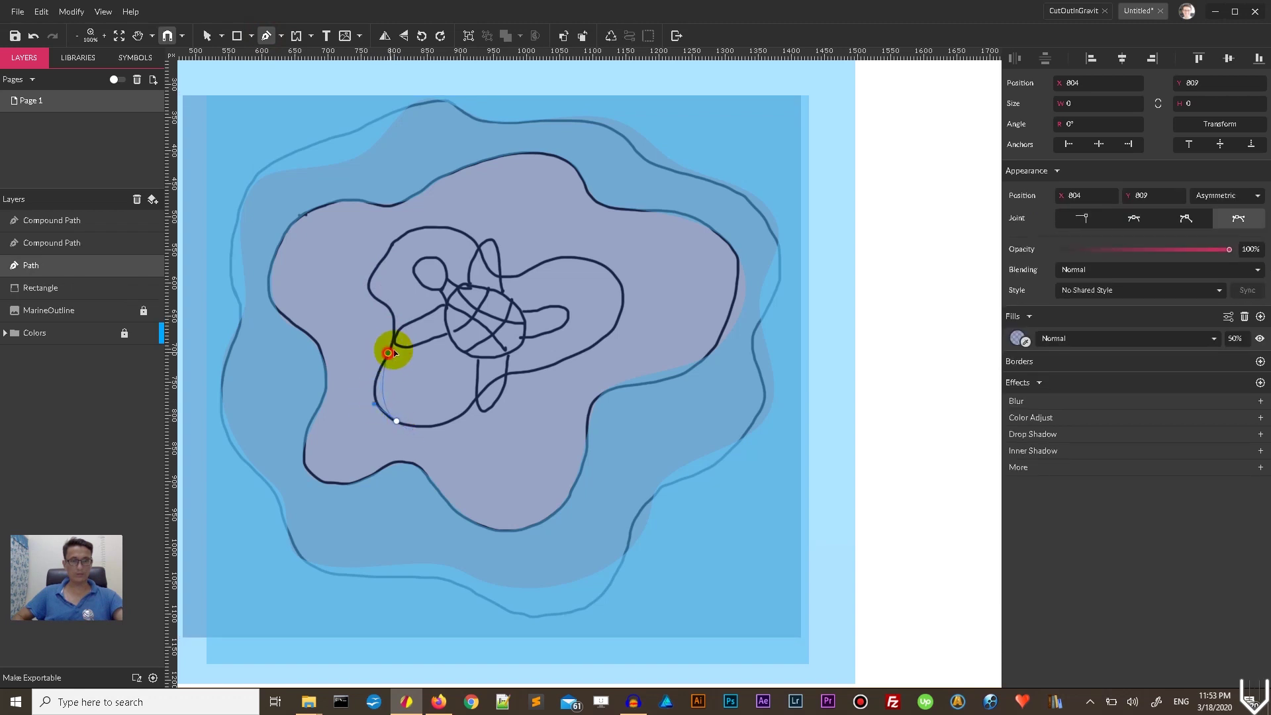
drag(378, 299, 370, 283)
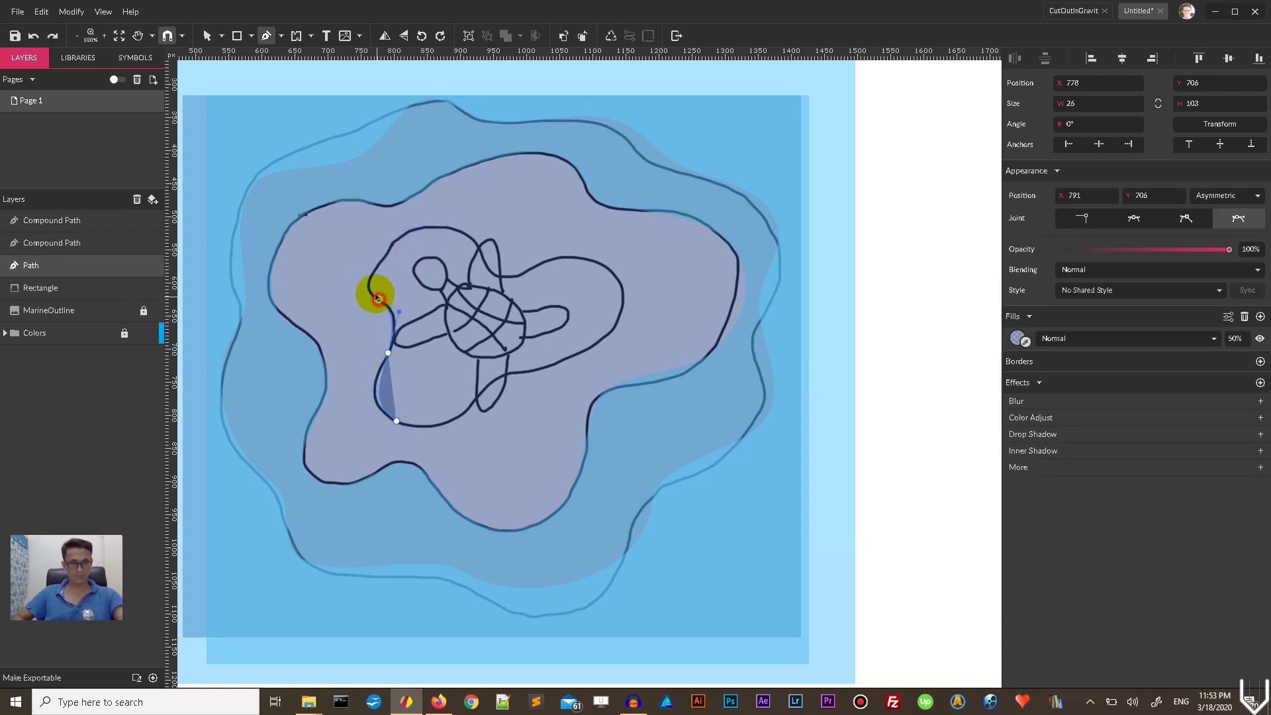
drag(399, 242, 413, 229)
click(467, 242)
Continue the outline around the right flipper and lower edge, closing it at the start point.
drag(512, 278, 534, 272)
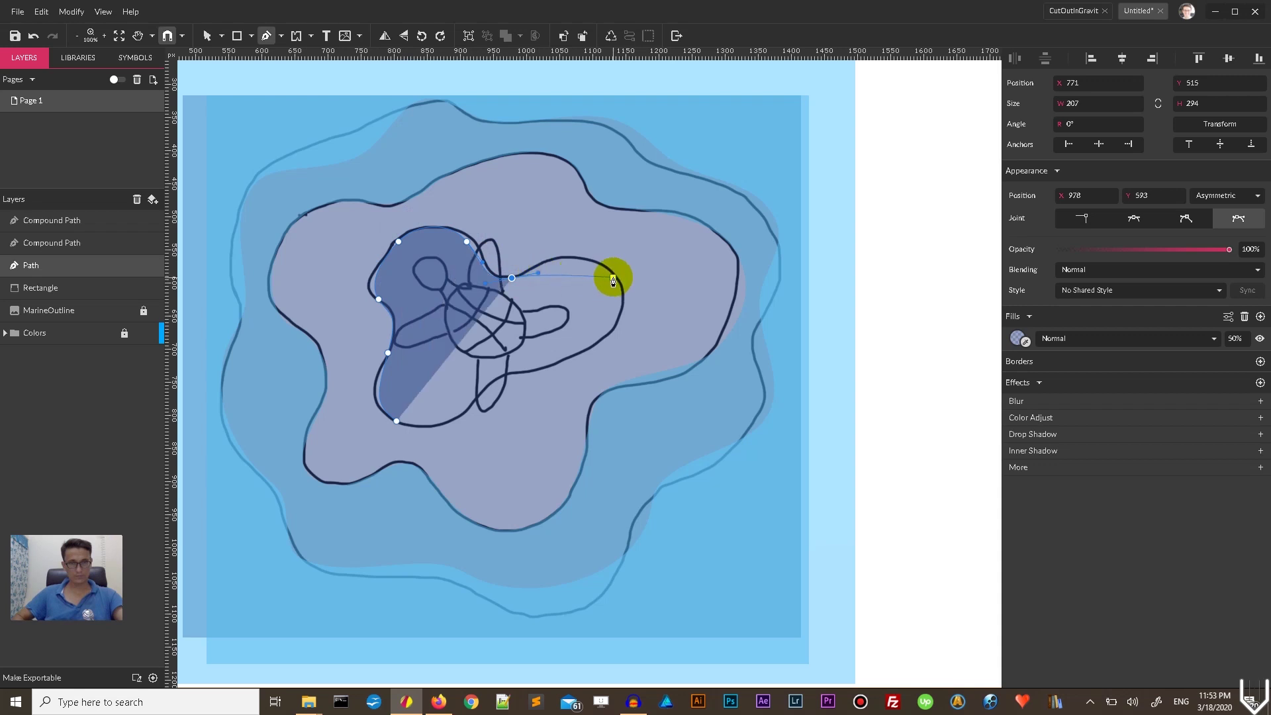
drag(613, 276, 649, 314)
click(583, 354)
click(506, 368)
drag(466, 418, 372, 401)
Return to the Pointer tool to finish editing the turtle path.
click(221, 36)
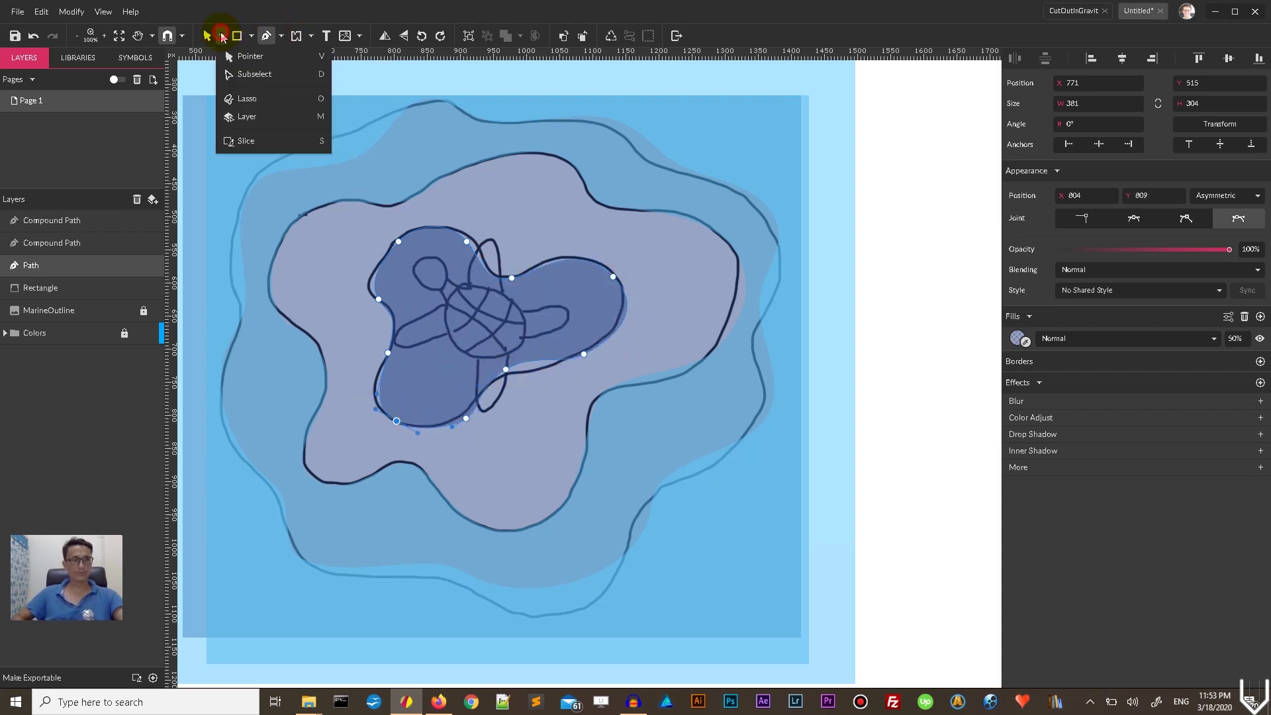
click(242, 72)
click(414, 260)
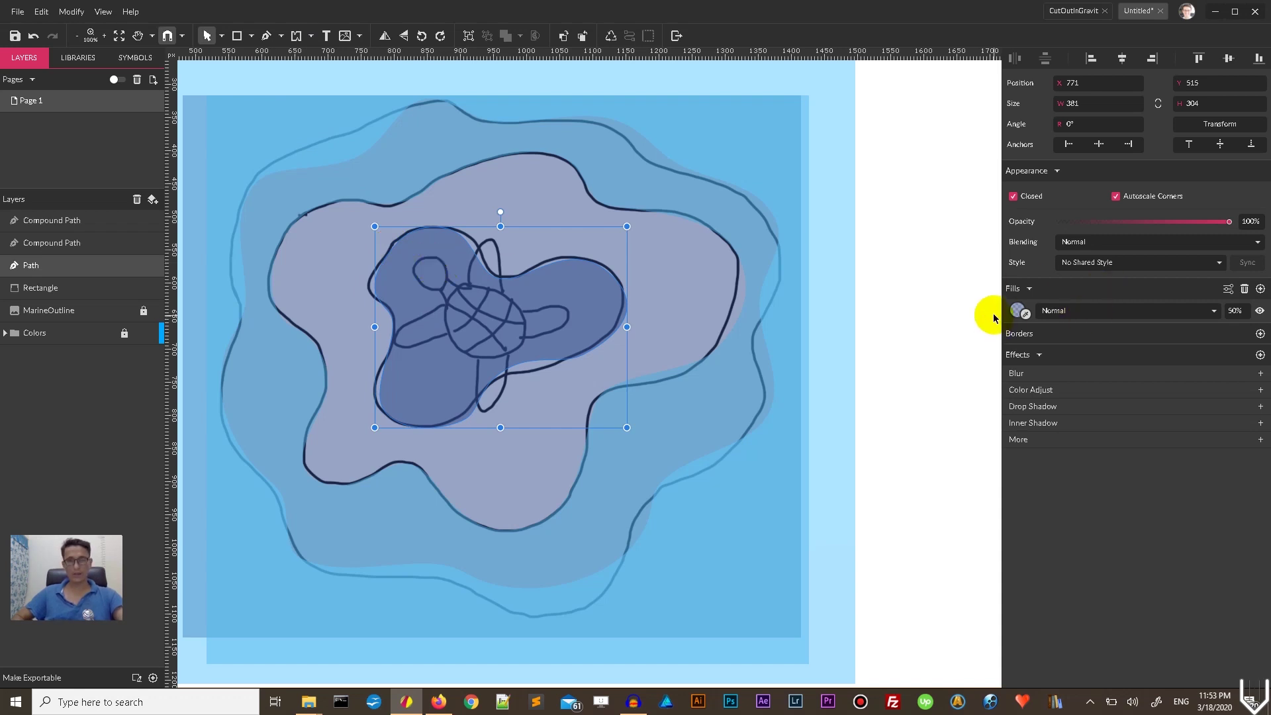
Subtract the turtle path from the dark-blue rectangle, then zoom out to view the scene.
click(671, 270)
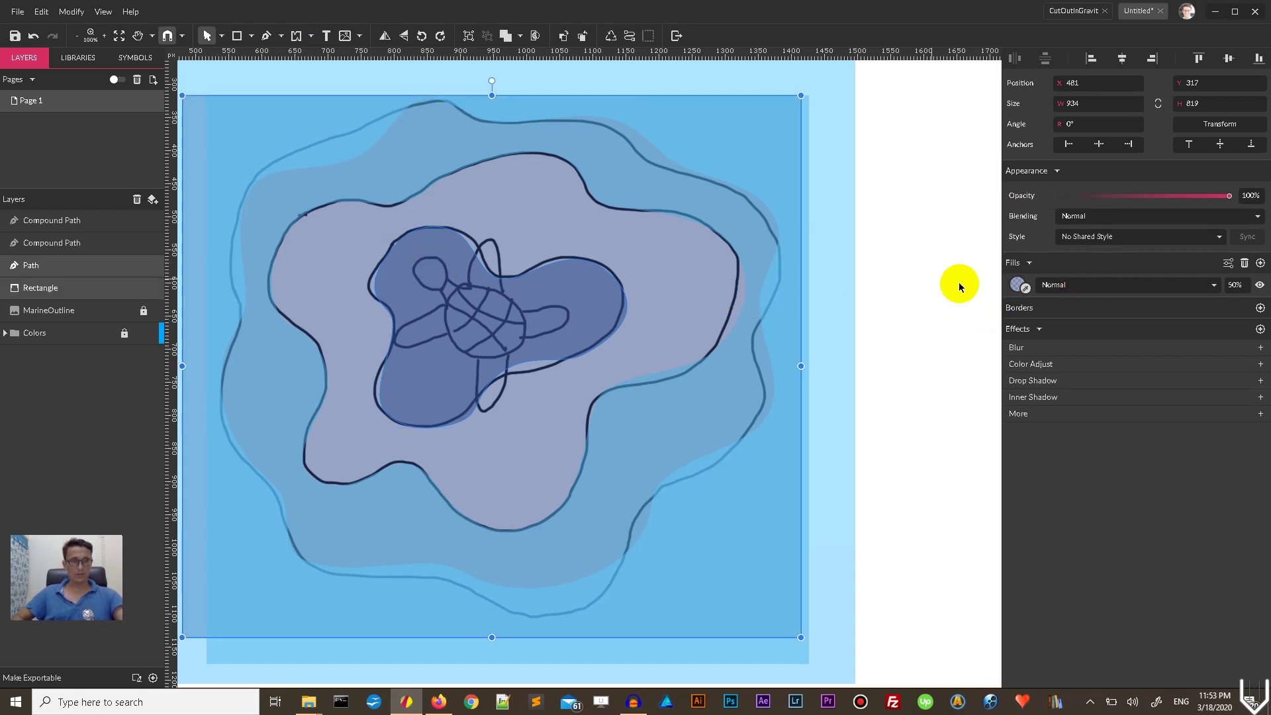
click(520, 36)
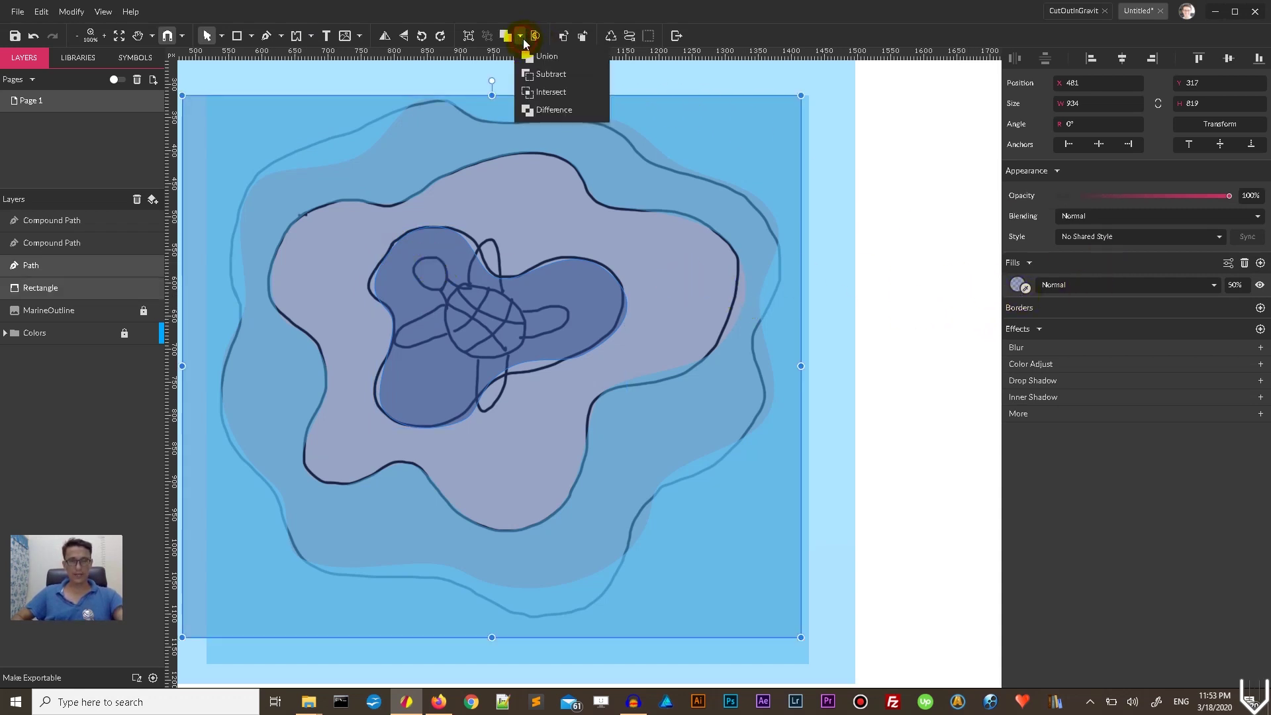
click(543, 75)
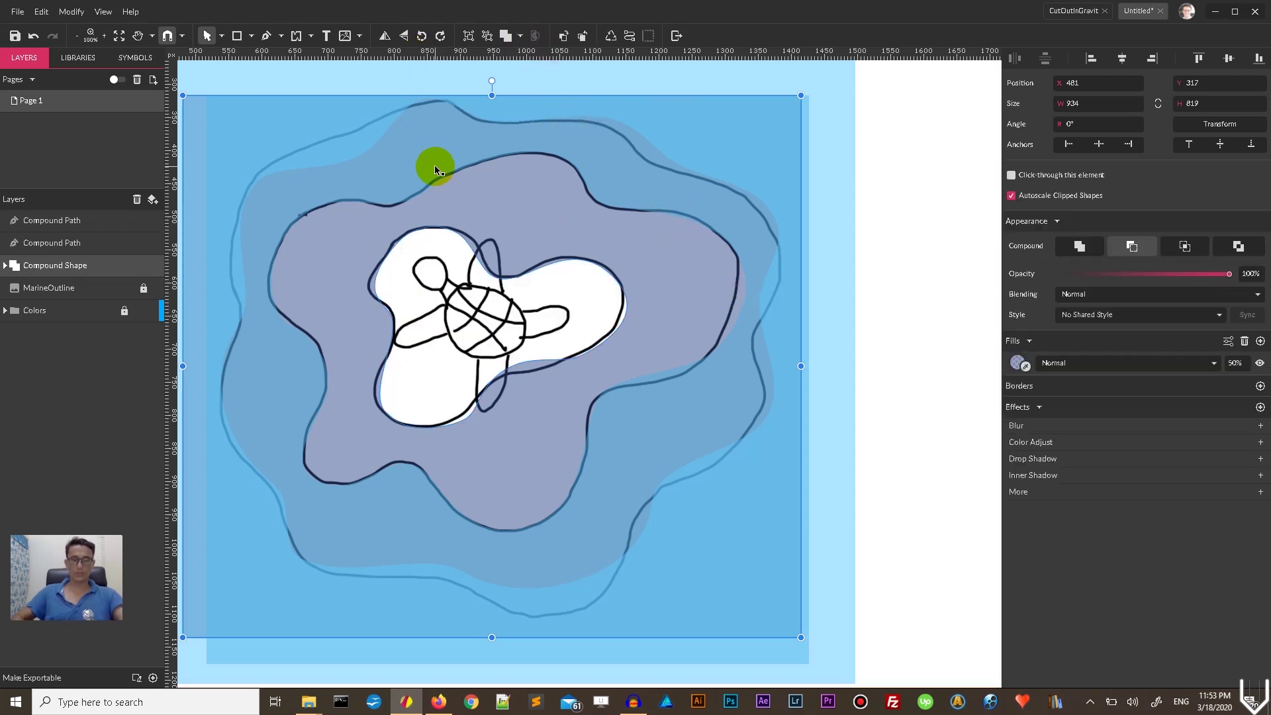
key(ctrl+minus)
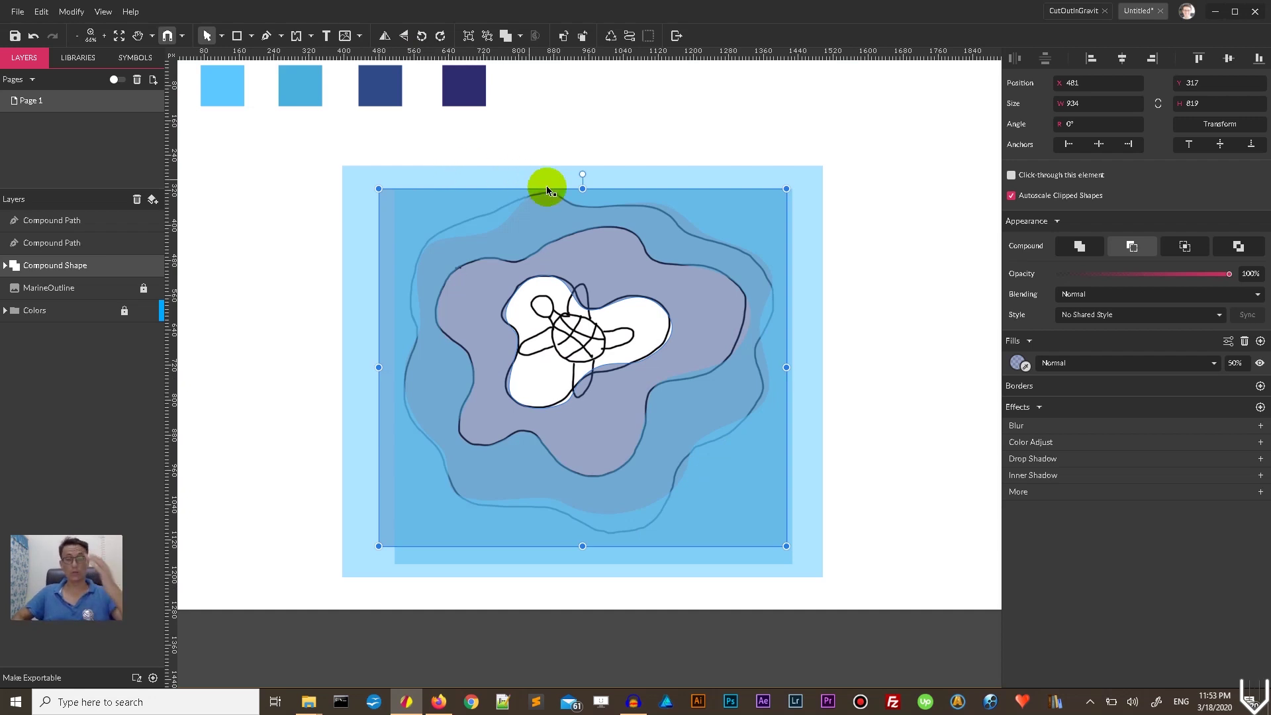
Marquee-select the three blue layers and set their fill opacity to 100%.
drag(865, 256, 636, 447)
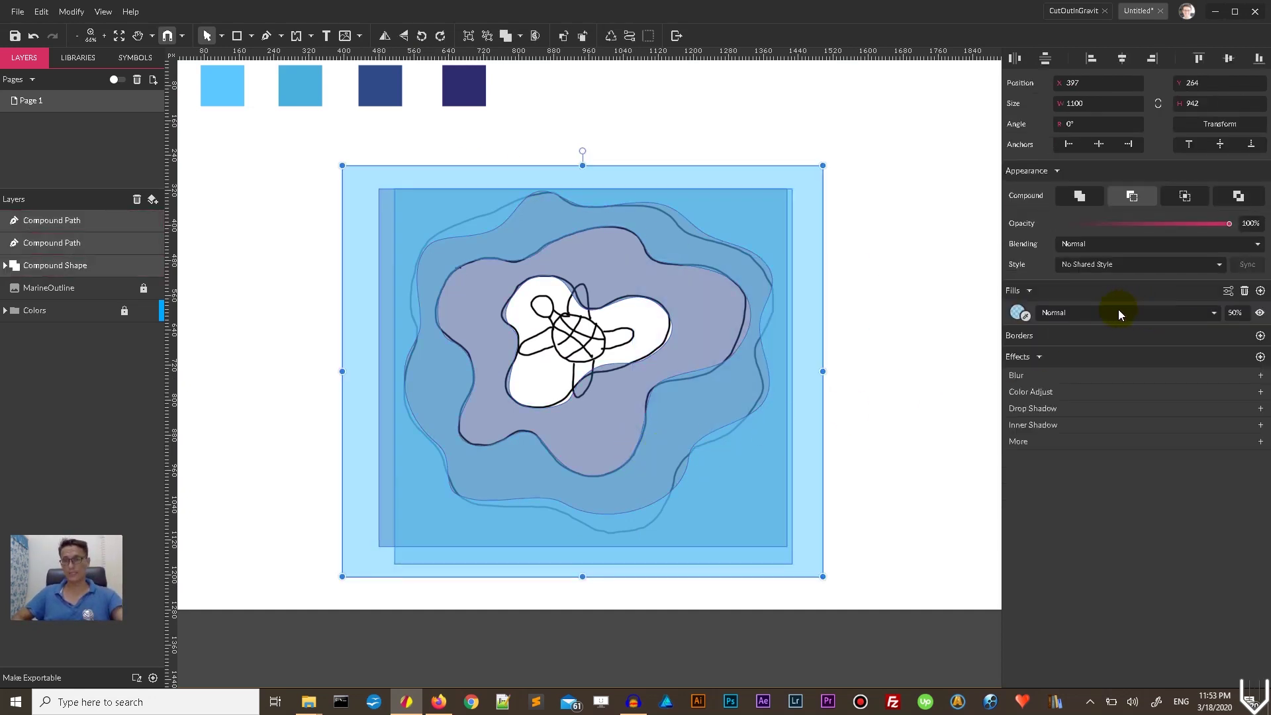
click(1235, 313)
text(100)
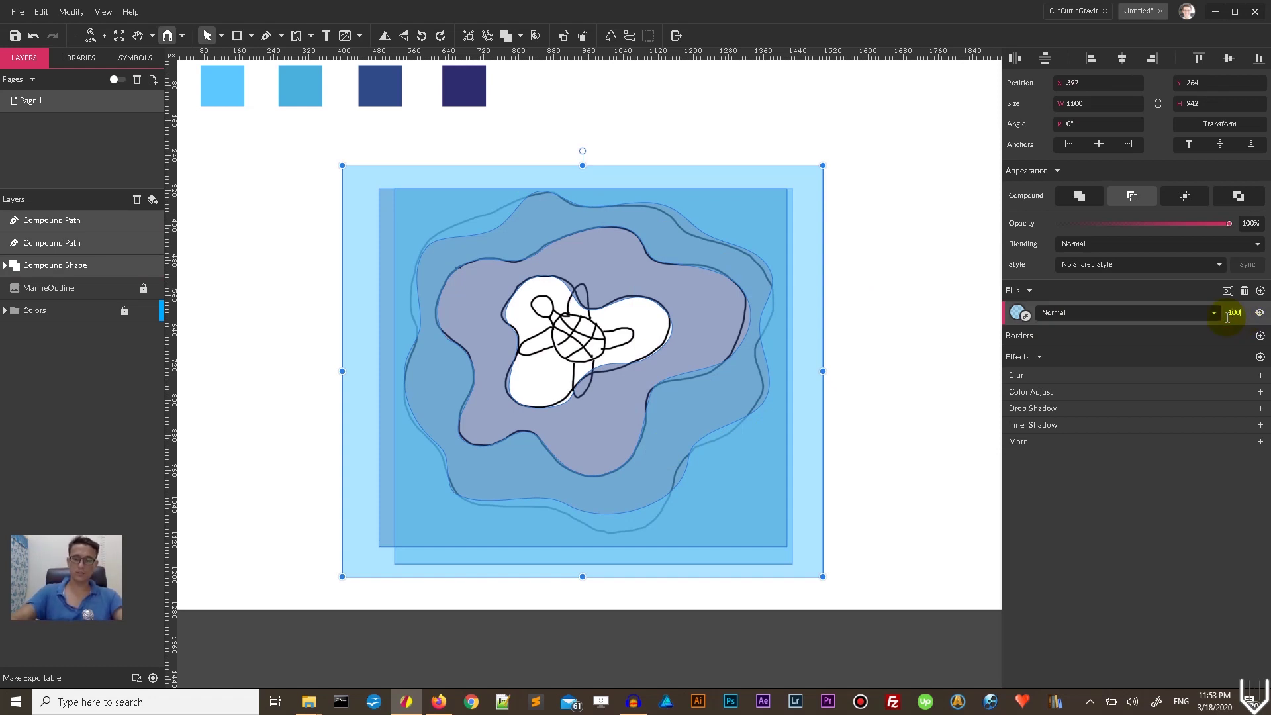
key(Return)
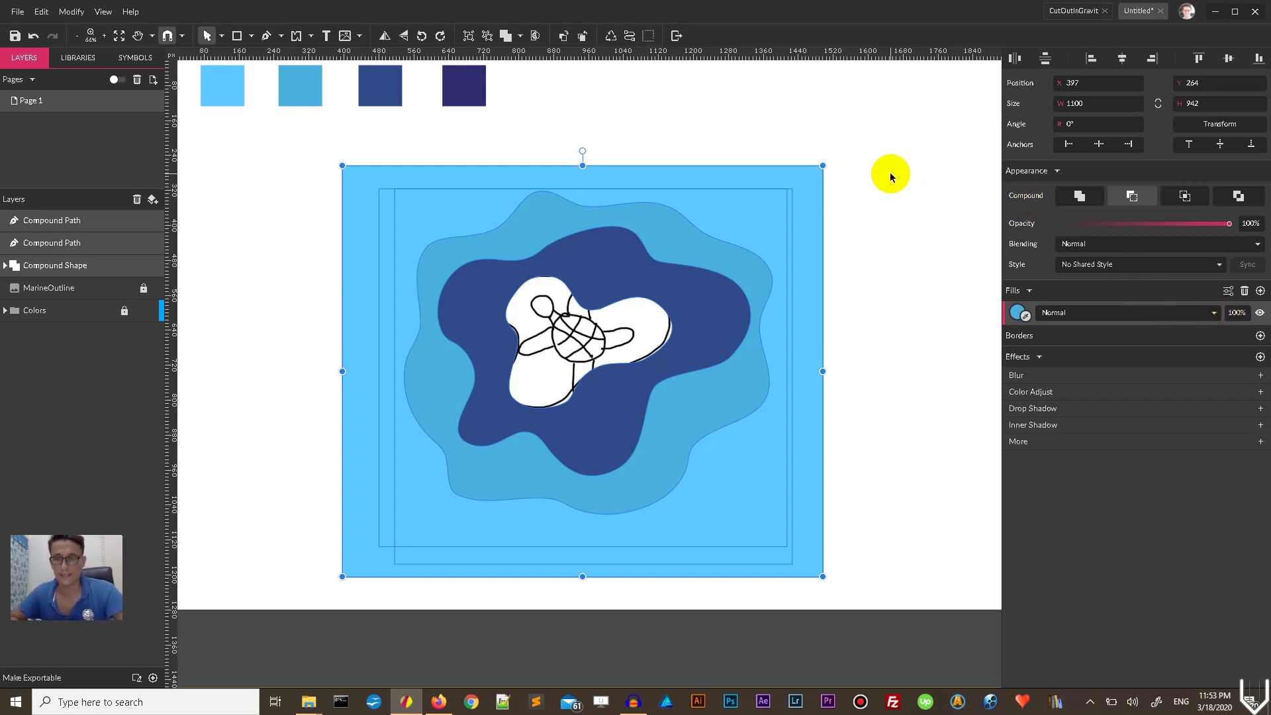
click(846, 194)
Convert the turtle cut-out Compound Shape to a path with Ctrl+Shift+P, then select the outer light-blue layer.
click(740, 209)
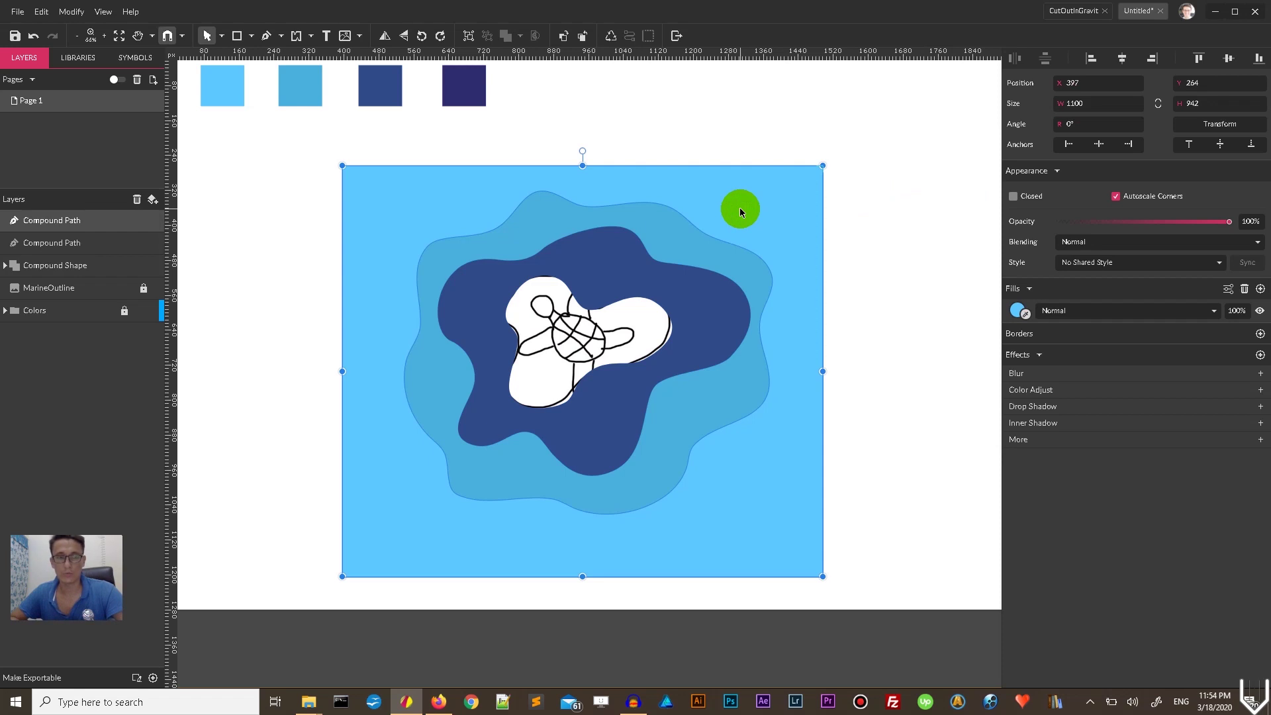
click(88, 265)
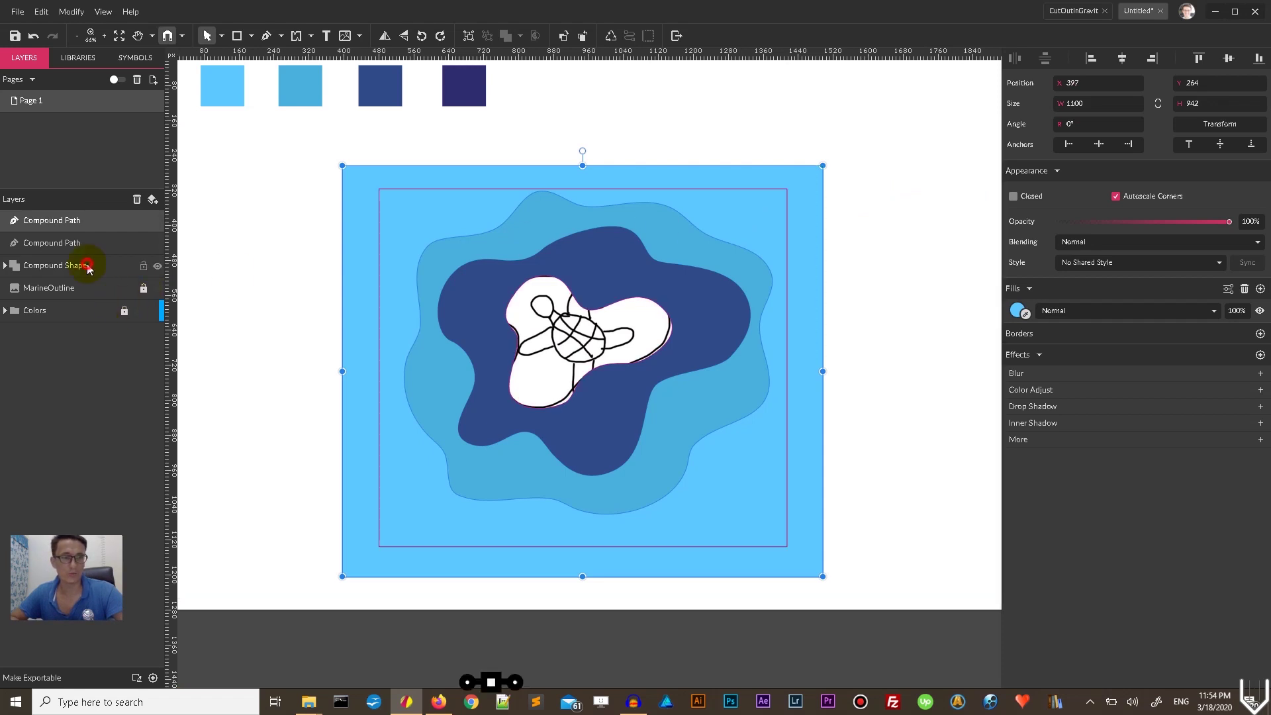
key(ctrl+shift+p)
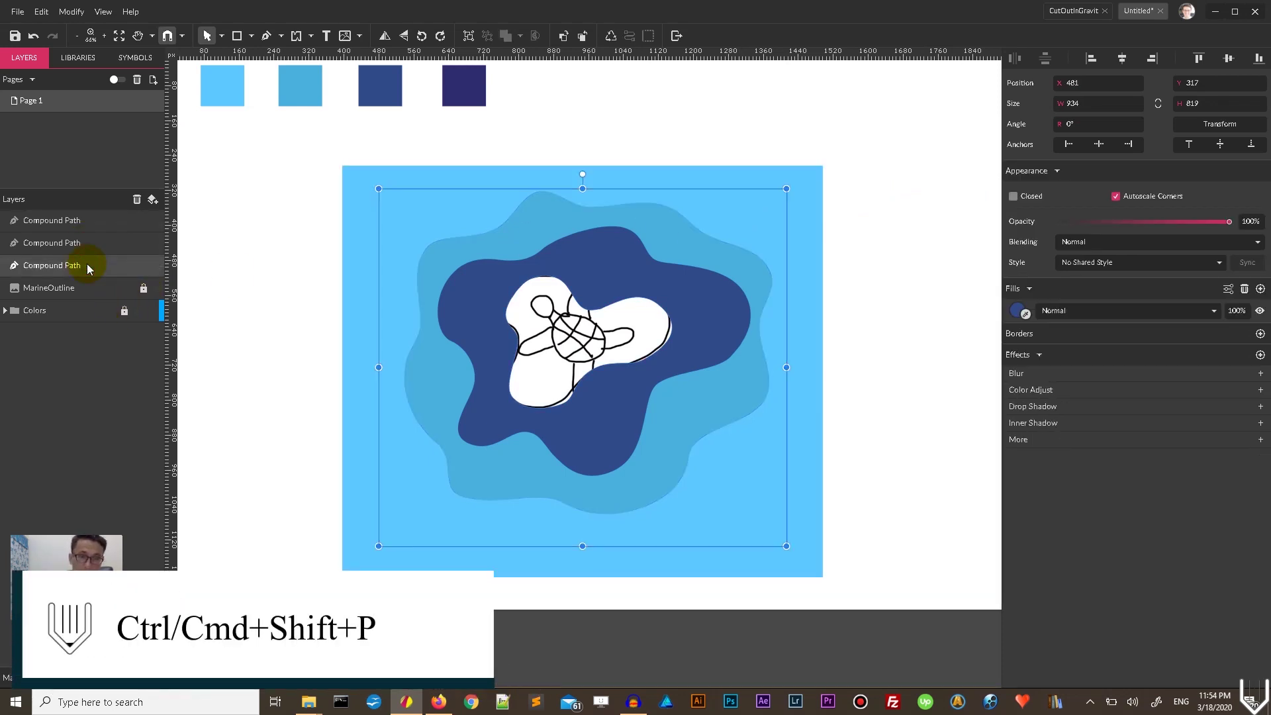
click(60, 221)
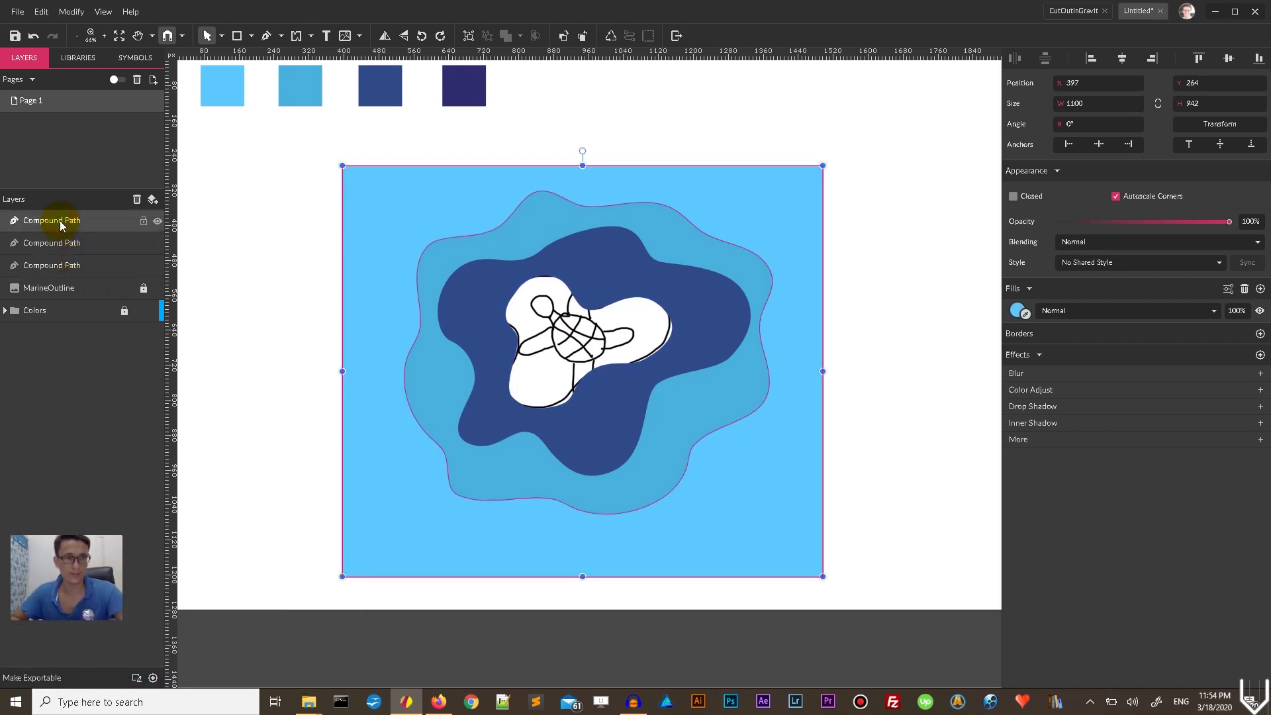
drag(398, 182, 240, 185)
key(ctrl+z)
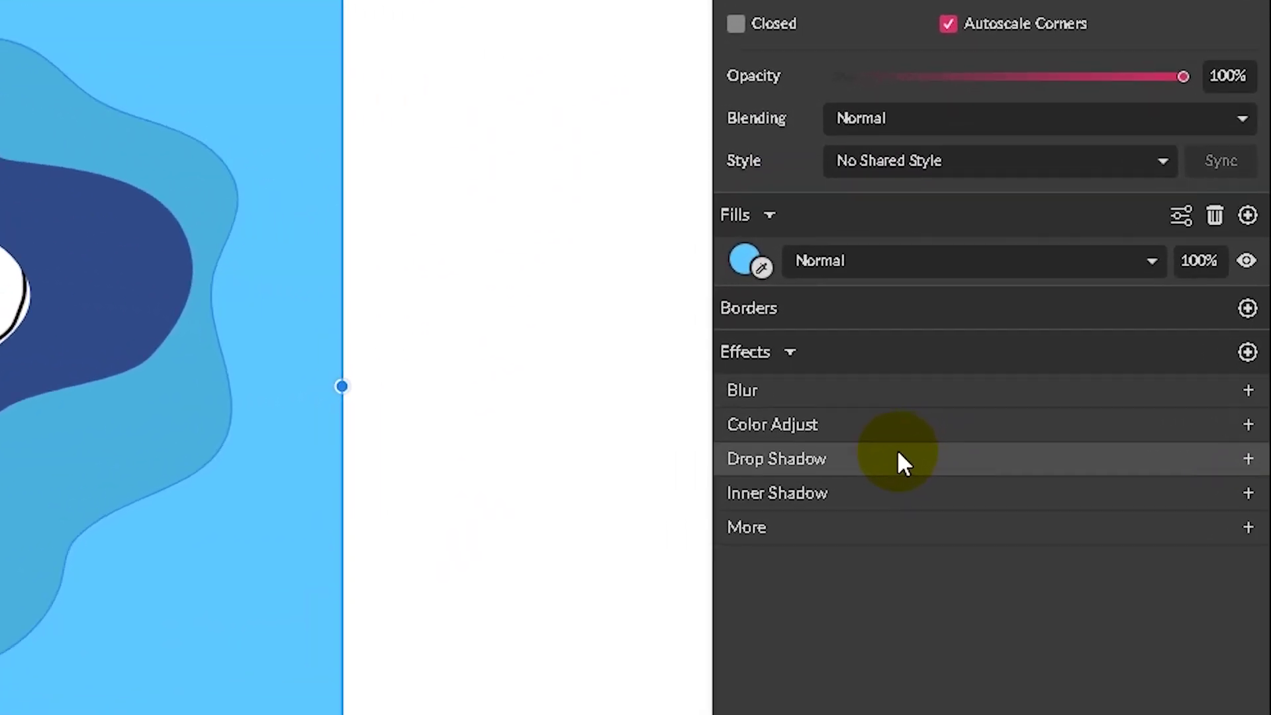
Add a drop shadow to the light-blue background with X 7, Y 7 and 50% opacity.
click(855, 458)
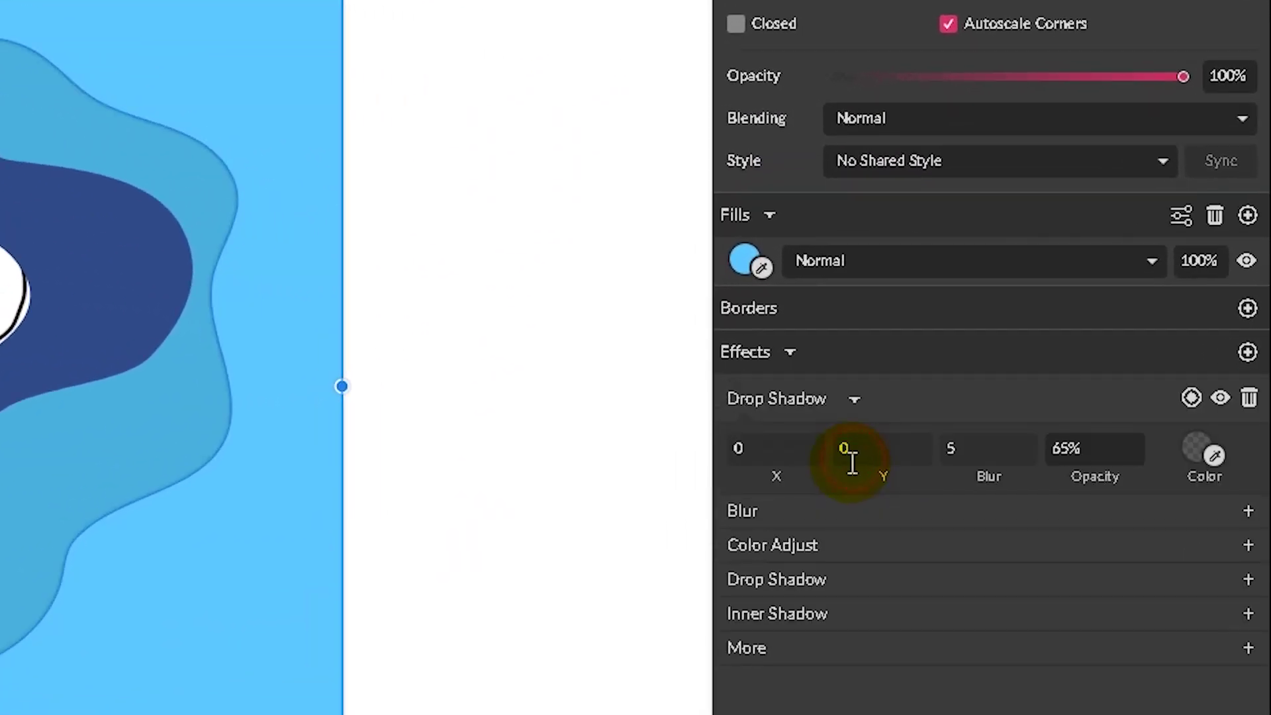
click(769, 454)
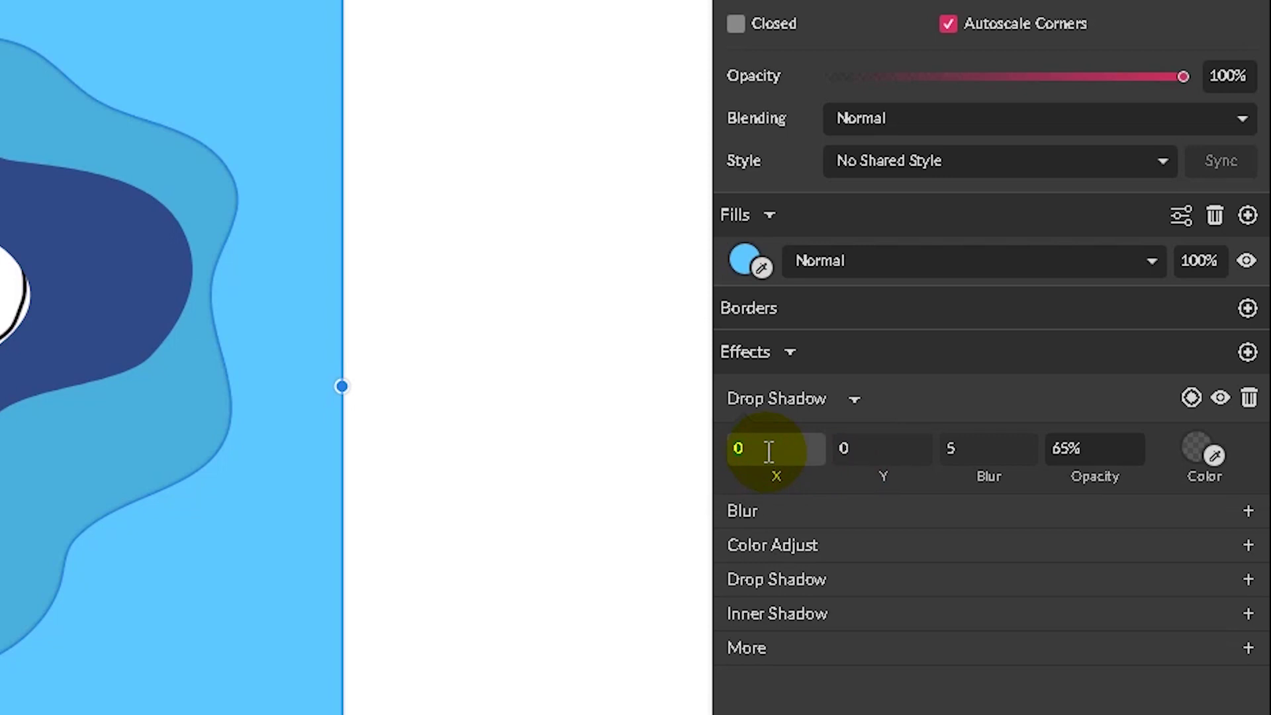
text(7)
key(Return)
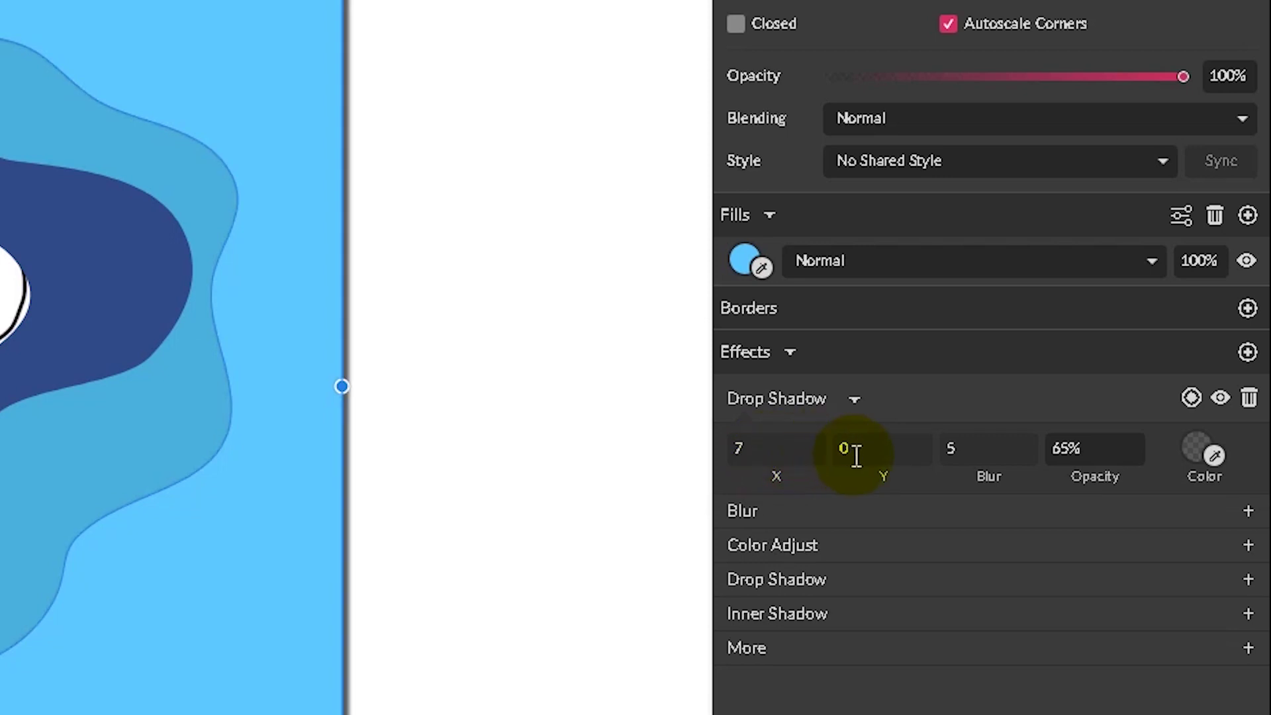
click(861, 449)
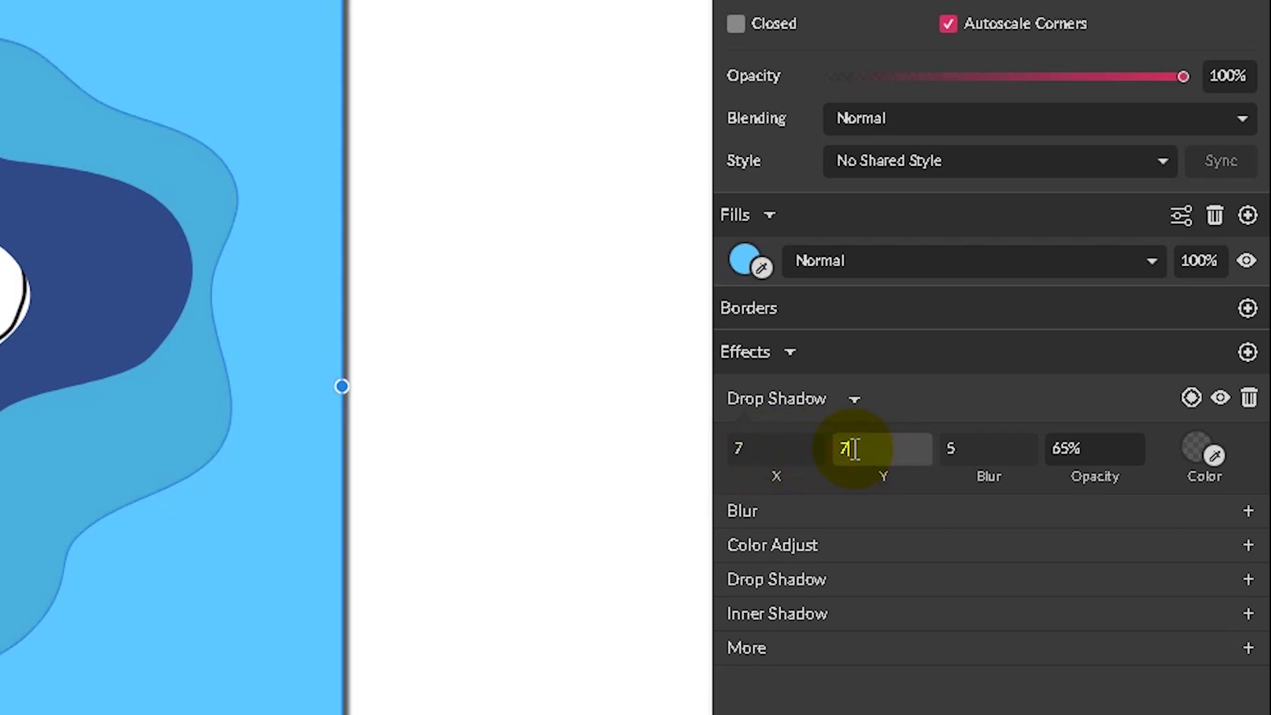
text(7)
key(Return)
click(979, 448)
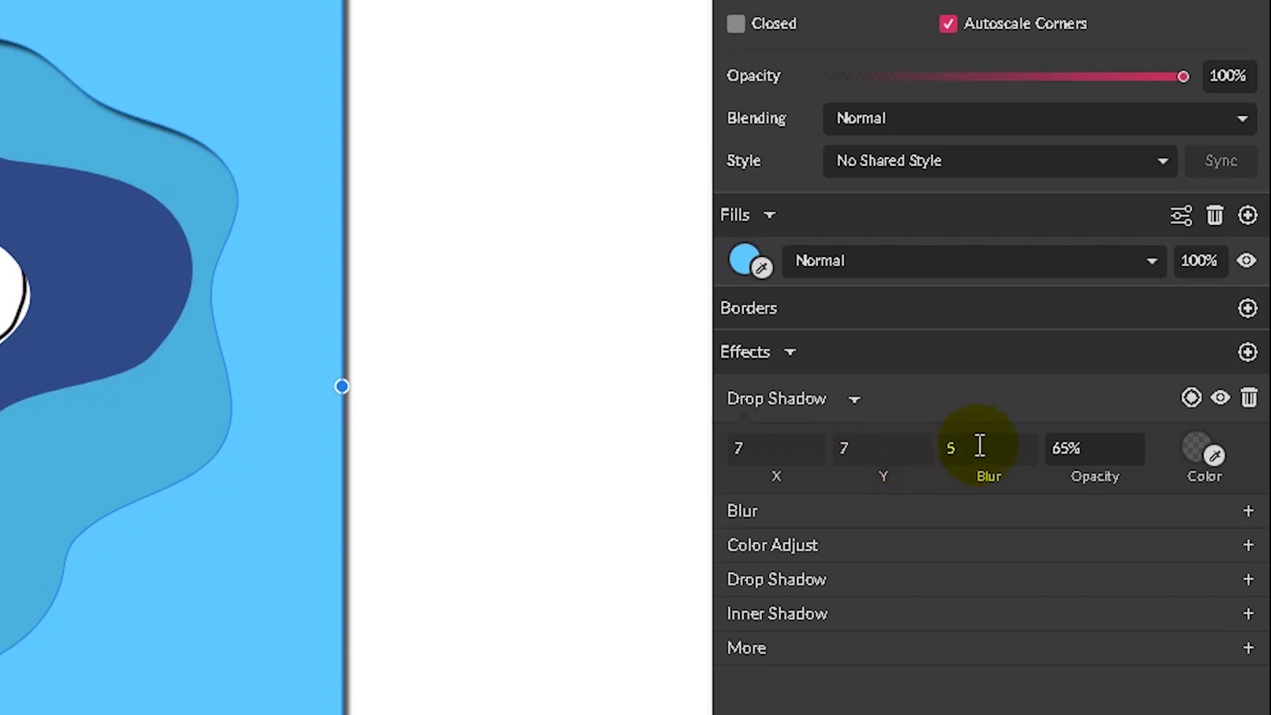
click(1081, 448)
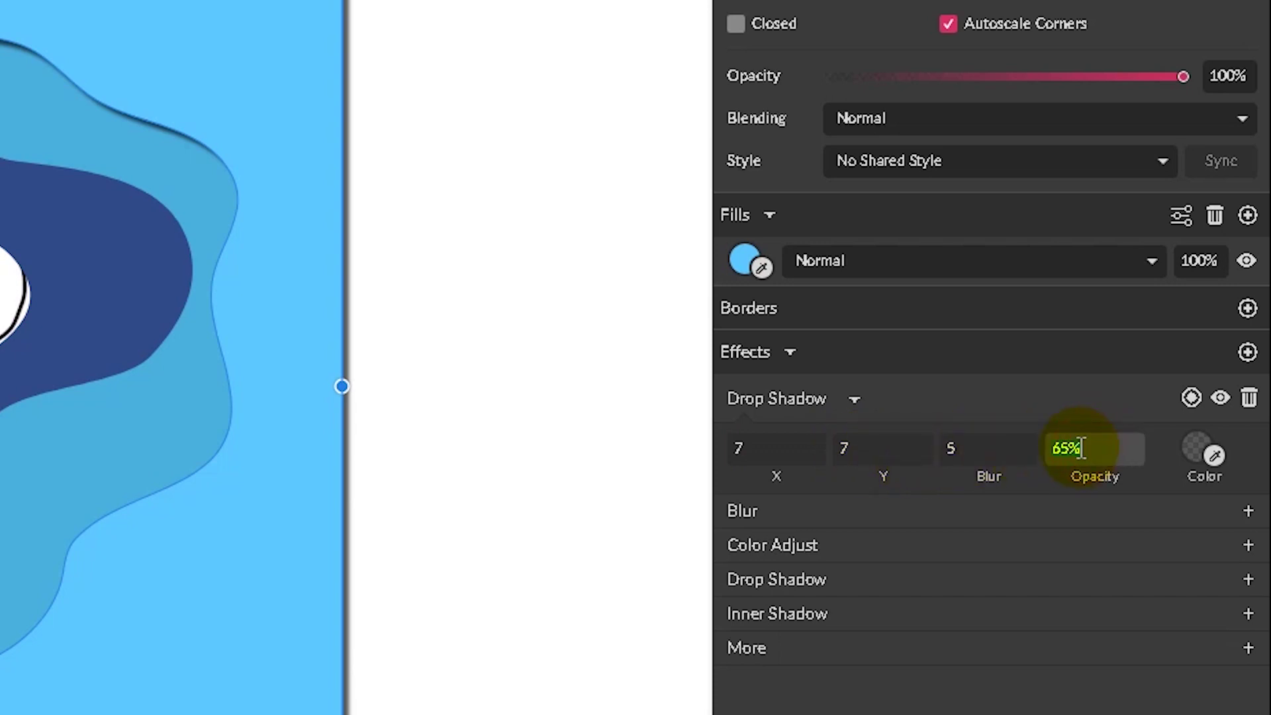
text(50)
key(Return)
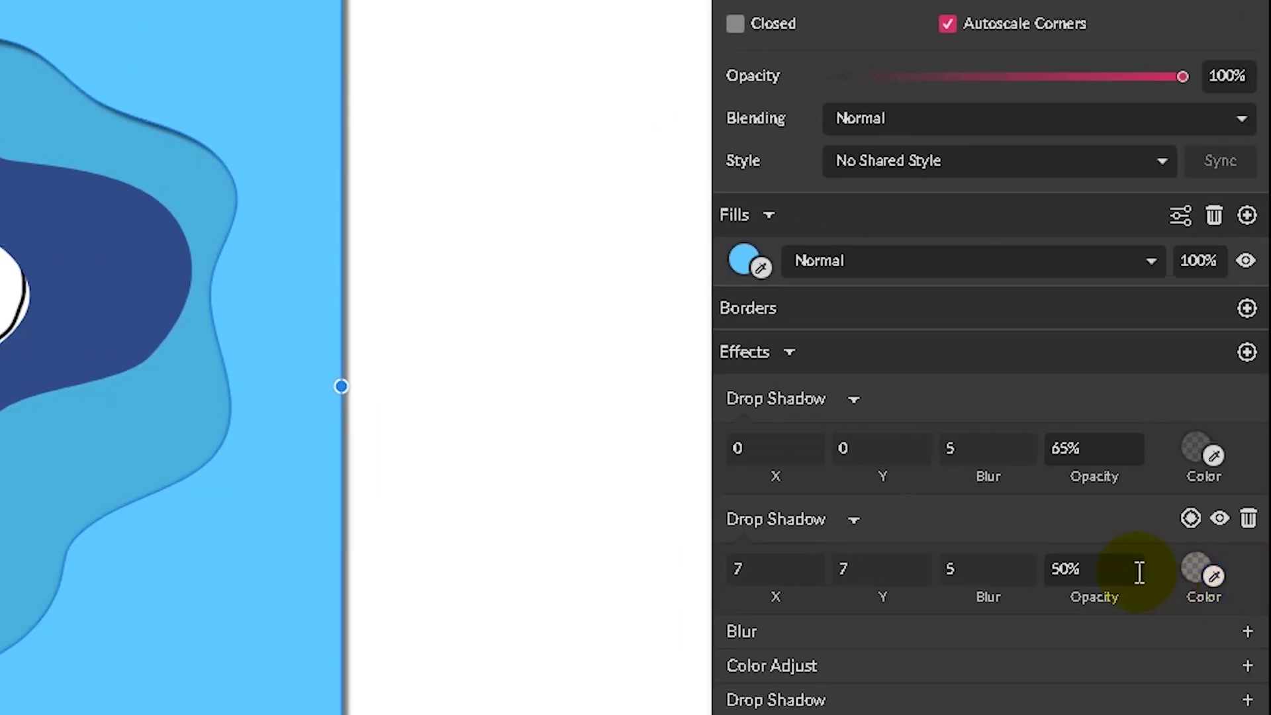
Set the second drop shadow to X -2, Y -1 and 30% opacity.
click(884, 566)
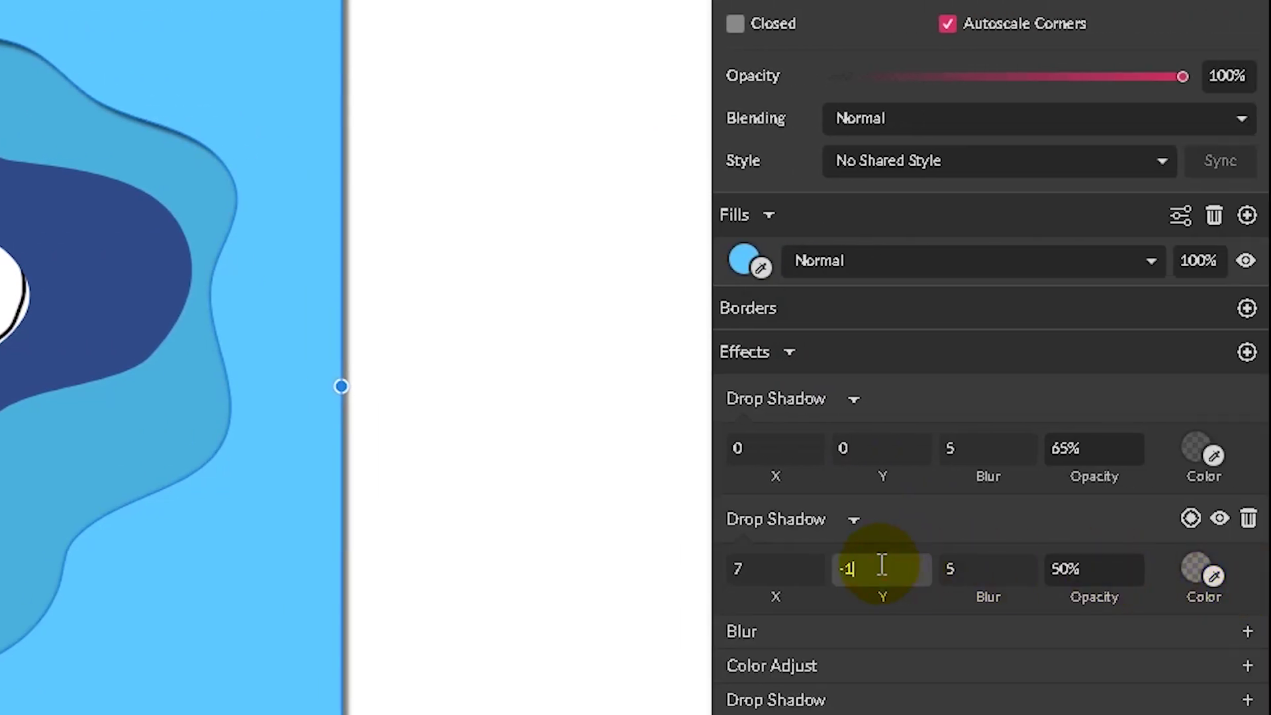
key(Return)
click(766, 576)
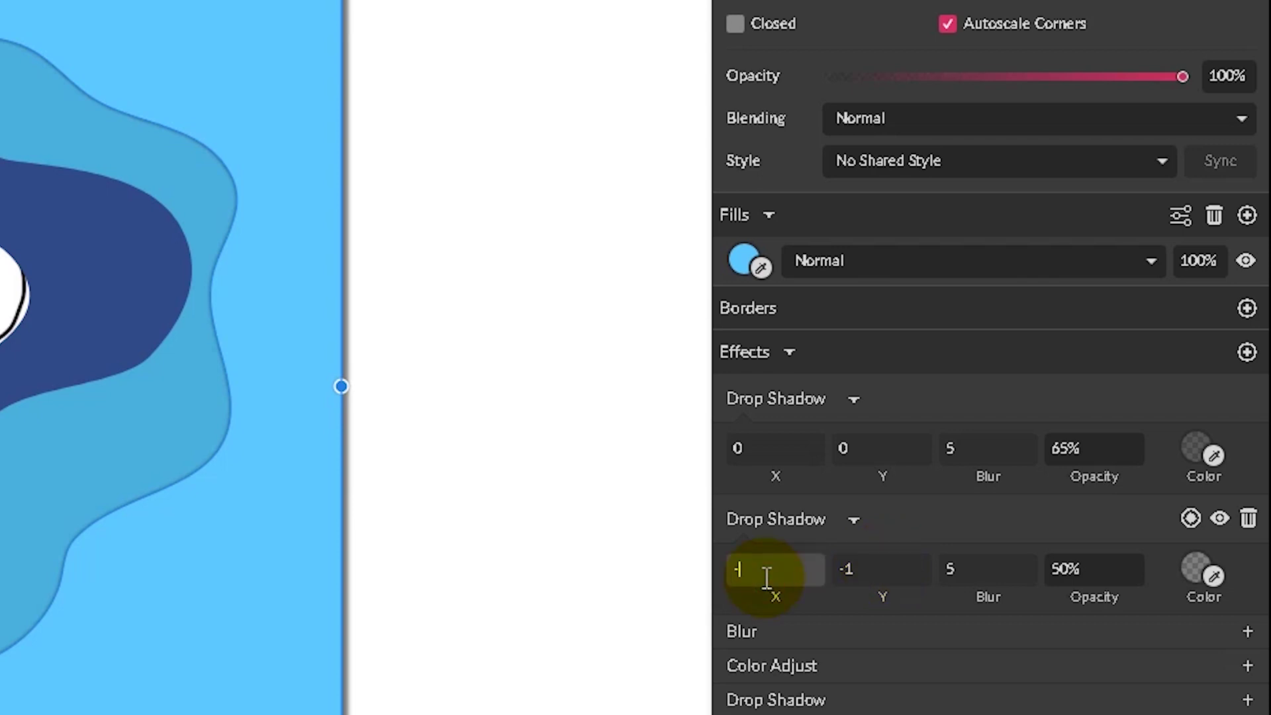
key(Return)
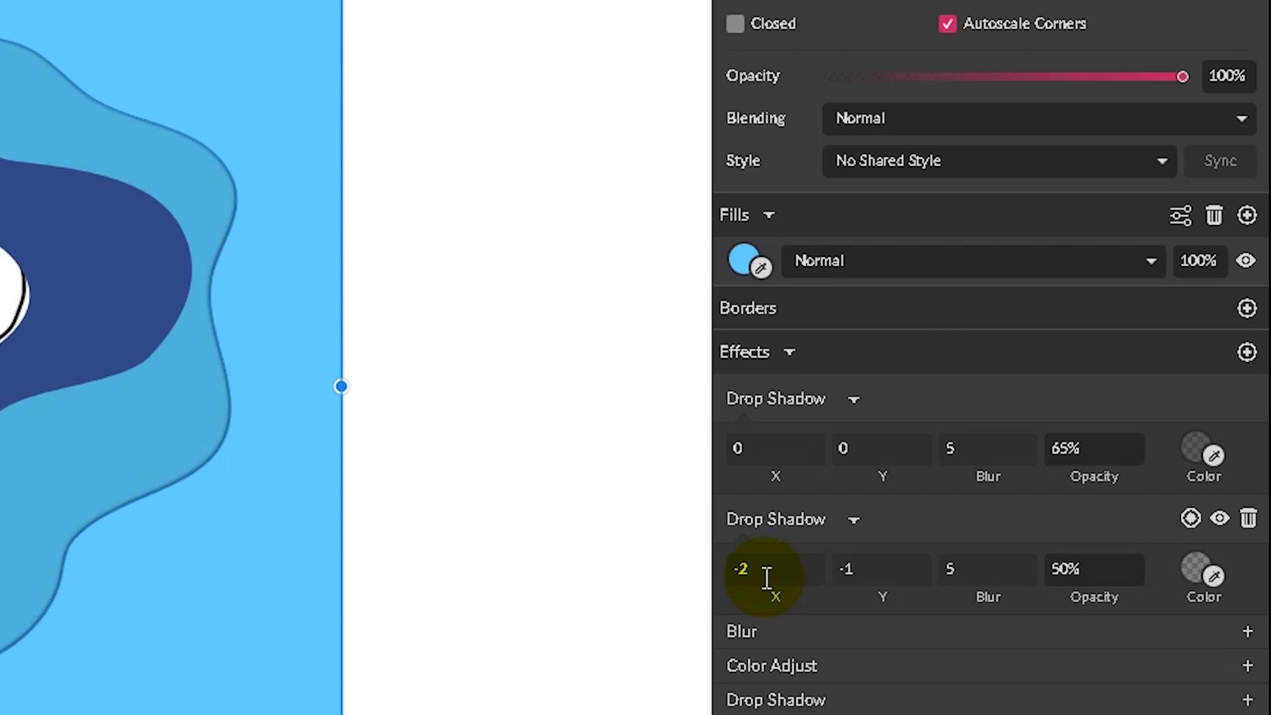
click(1103, 576)
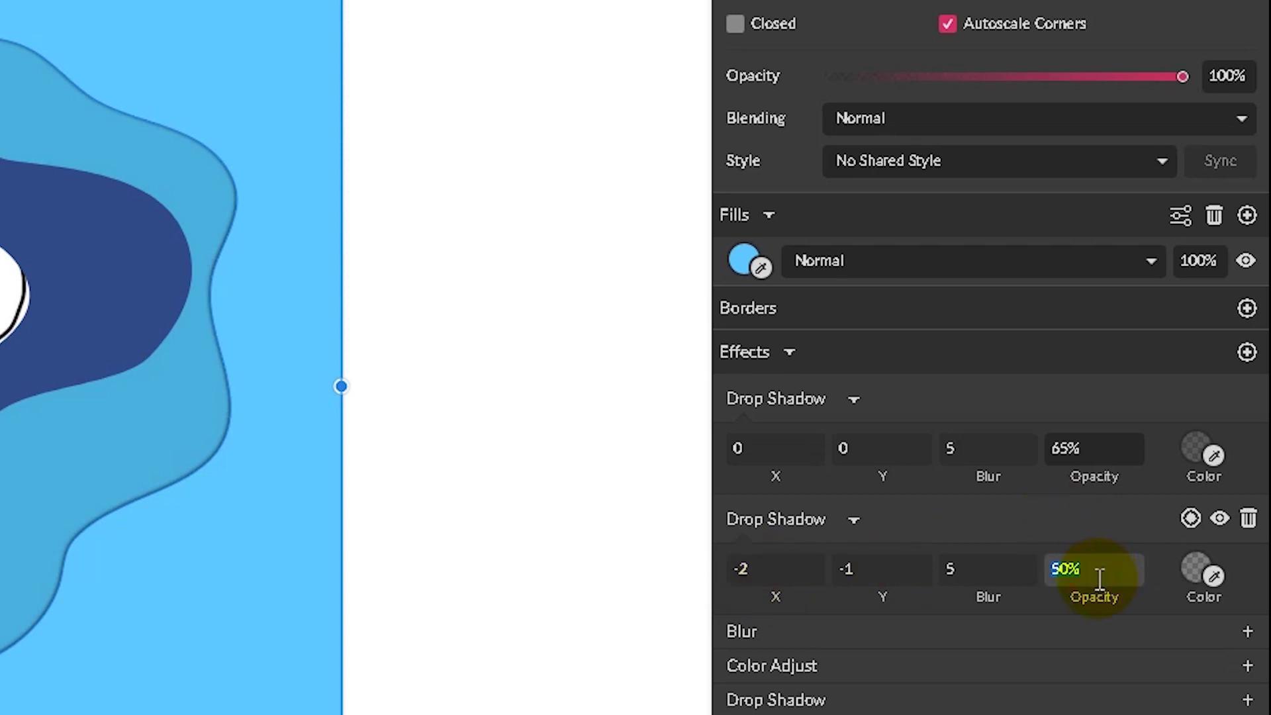
text(30)
key(Return)
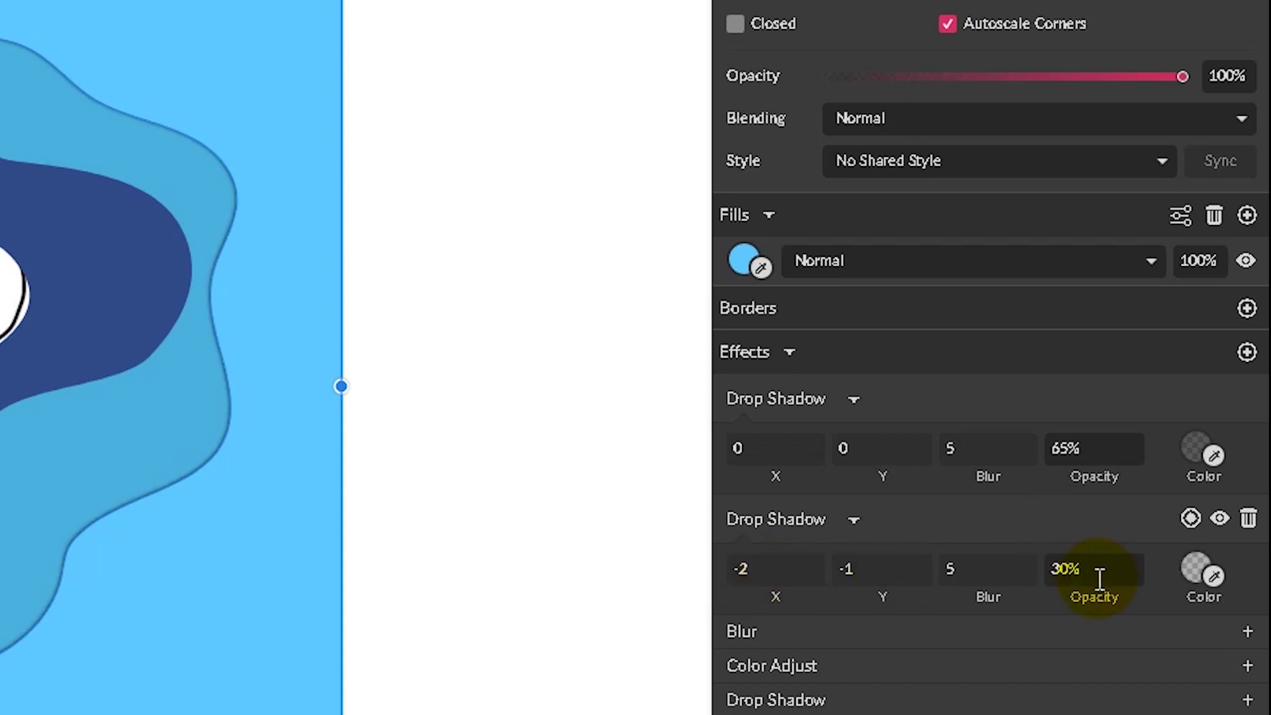
click(490, 215)
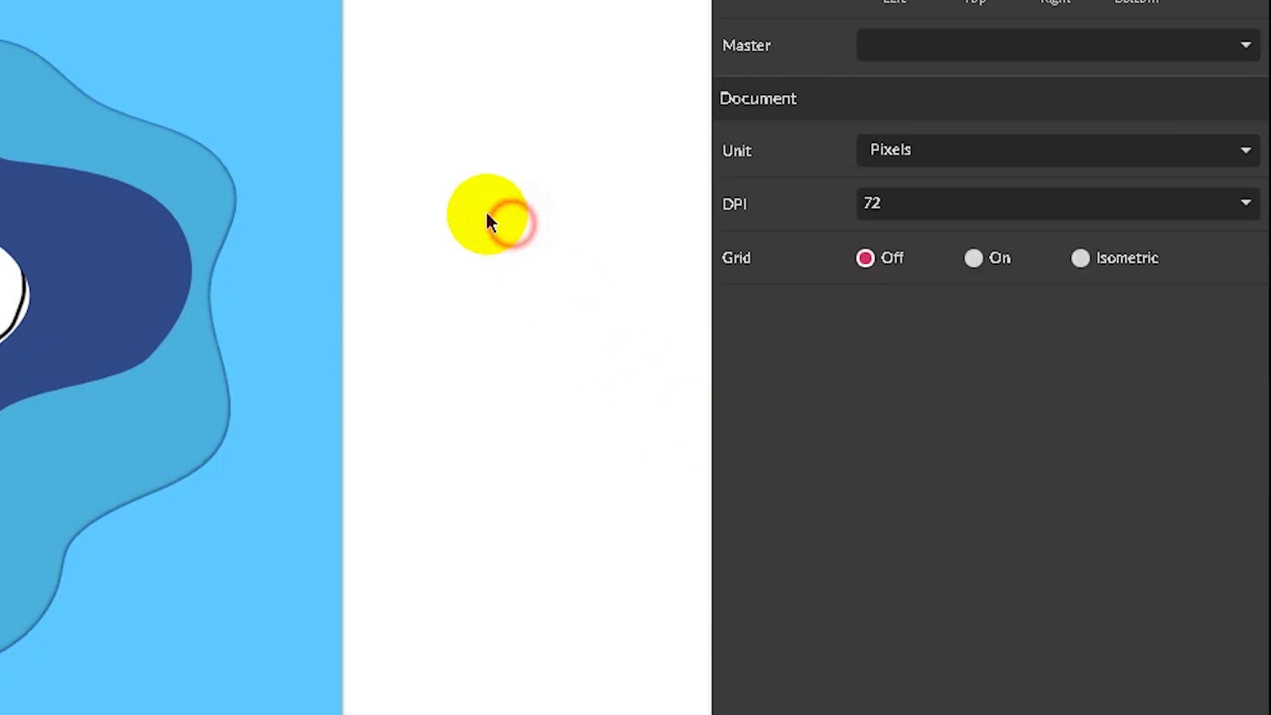
Reselect the light-blue background and re-confirm the first shadow's 7, 7 offsets.
click(268, 79)
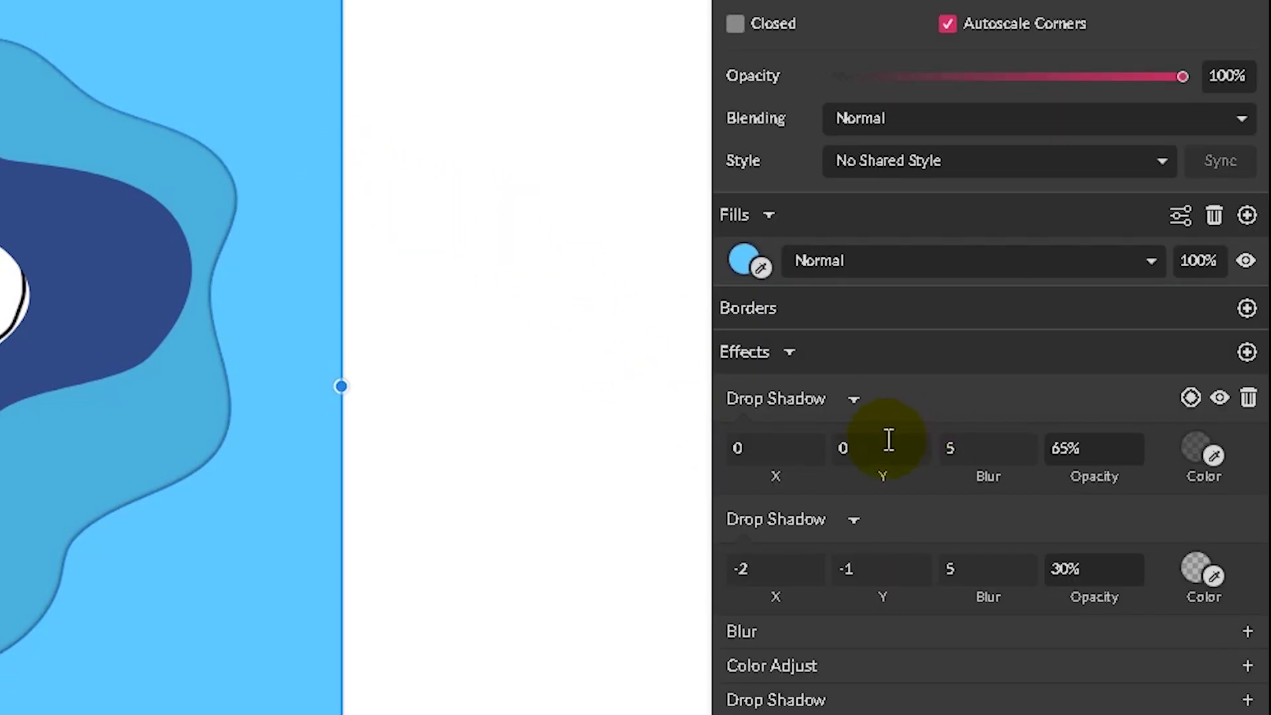
click(864, 446)
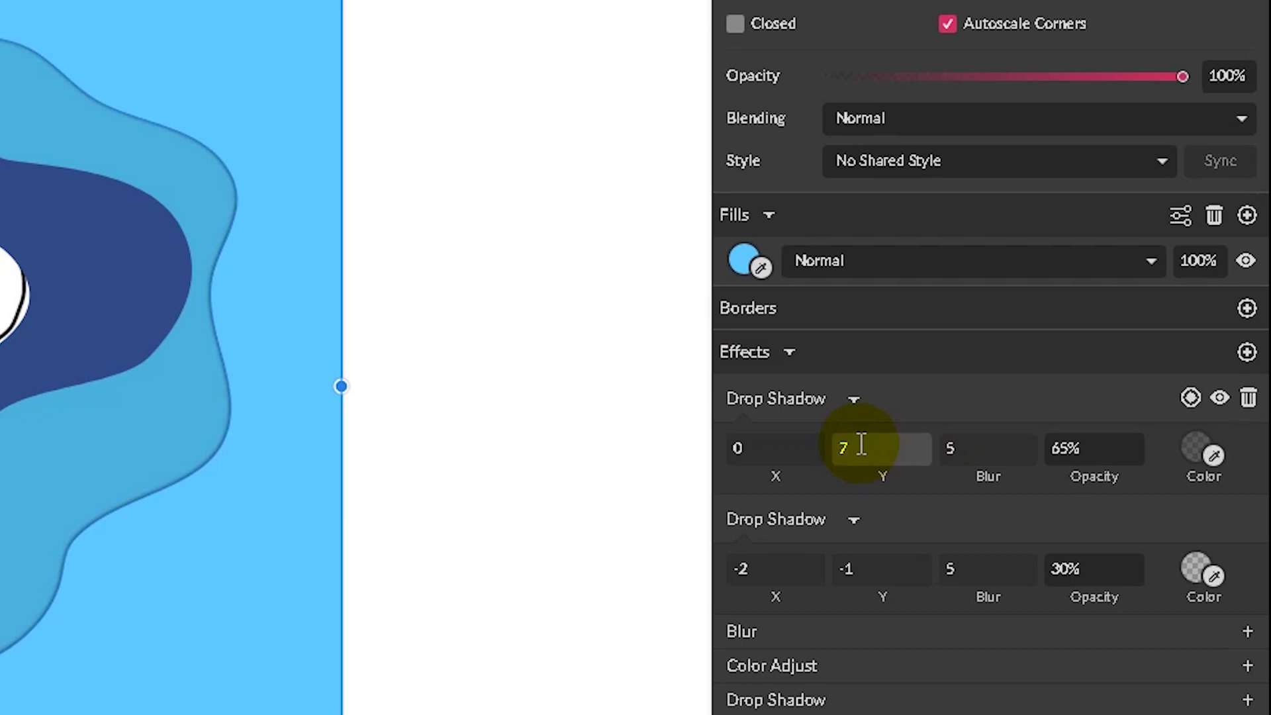
key(Return)
click(788, 441)
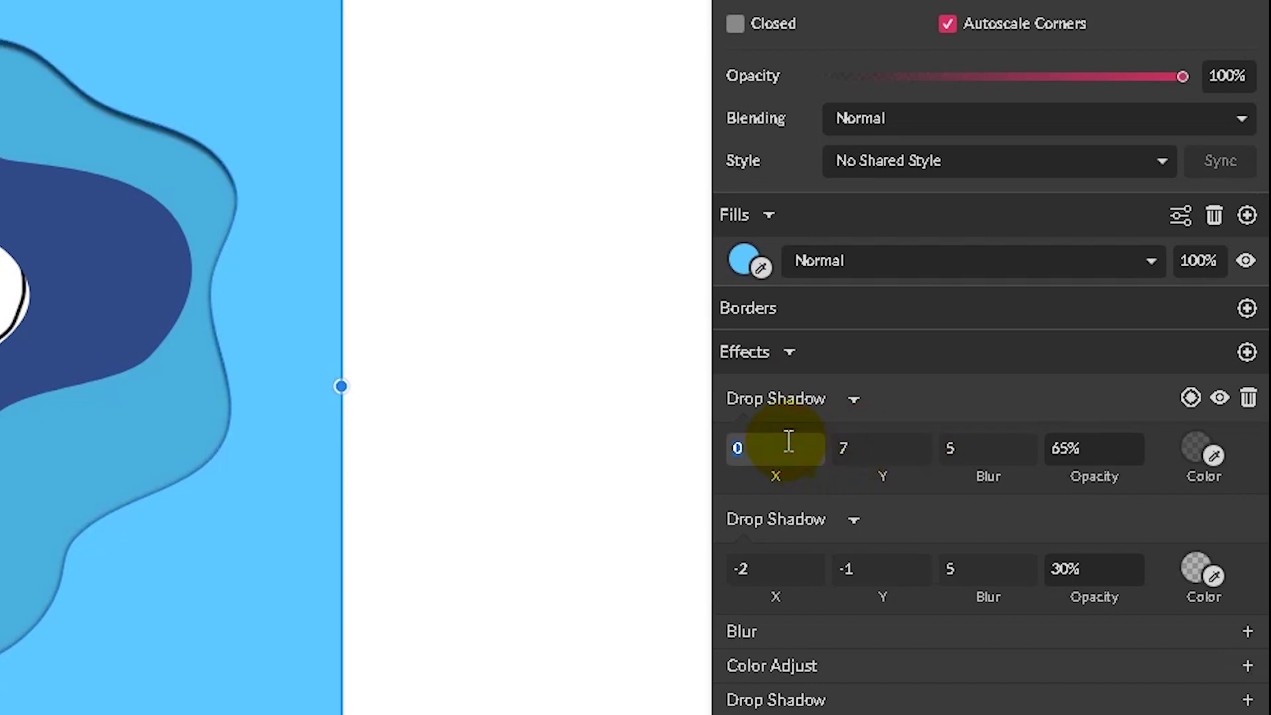
key(Return)
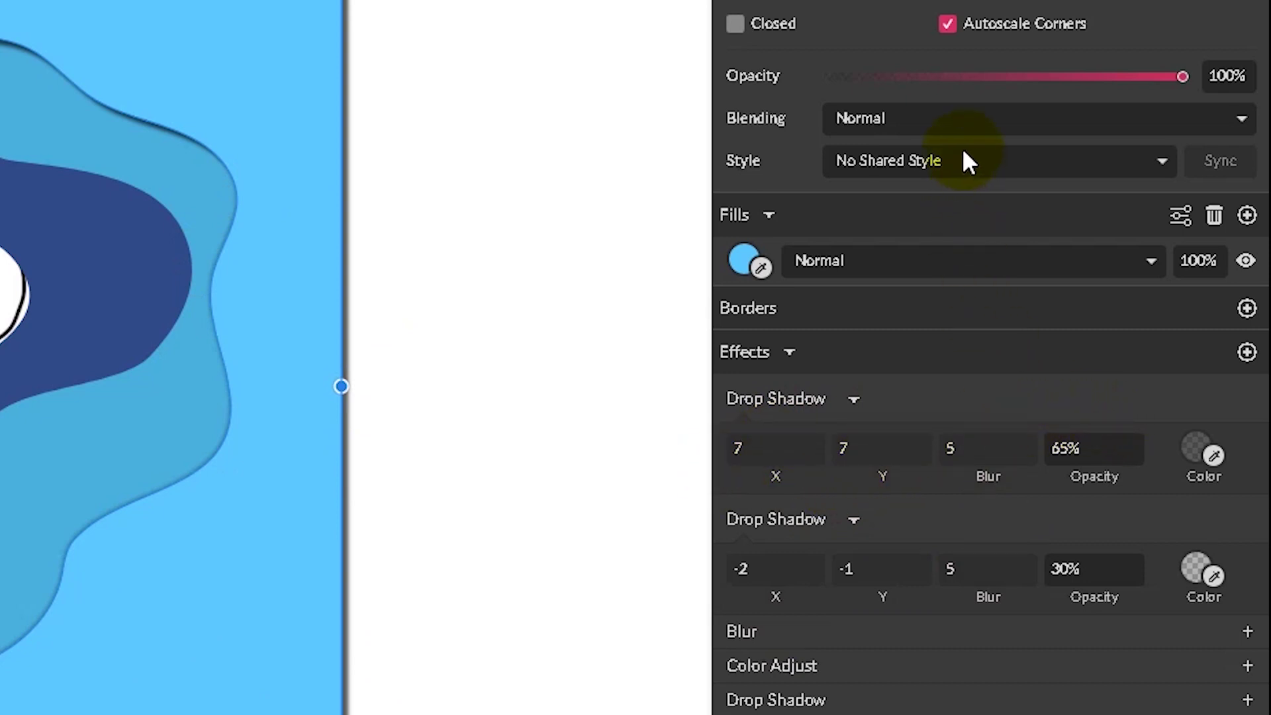
click(944, 170)
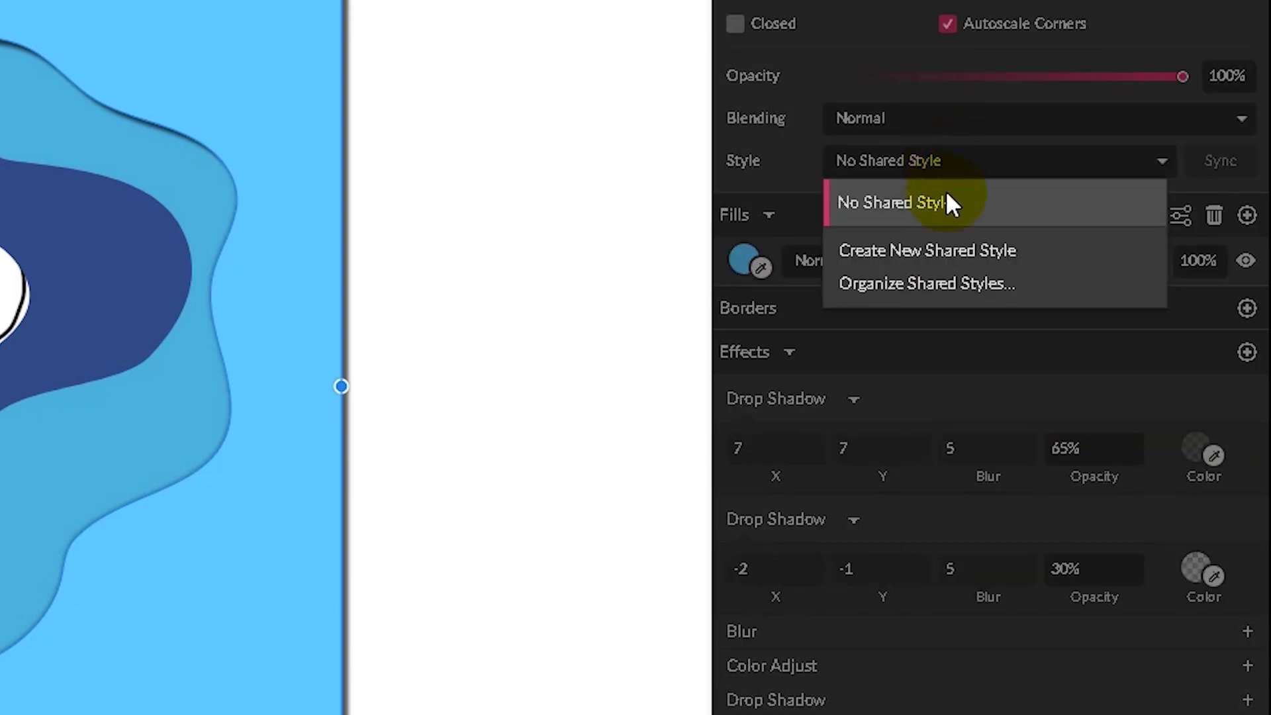
Create a shared style named 'shadow' containing only the Effects.
click(935, 257)
triple_click(828, 296)
text(shadow)
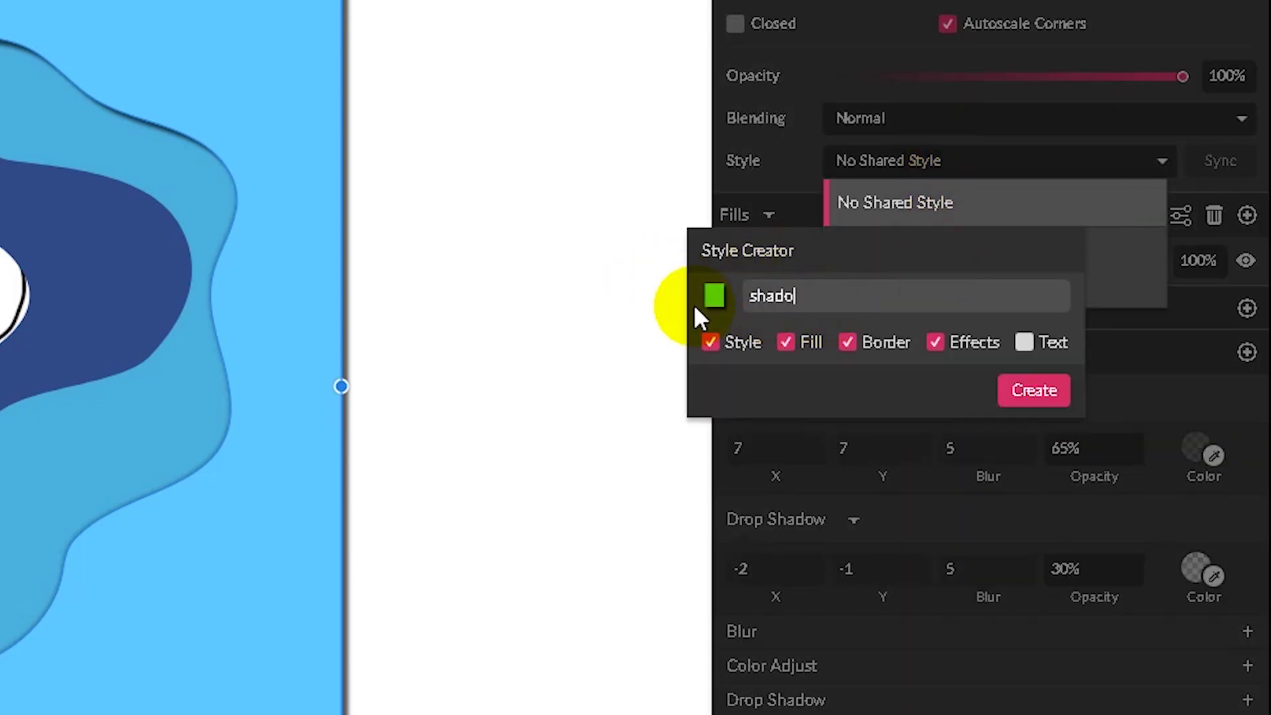
click(786, 343)
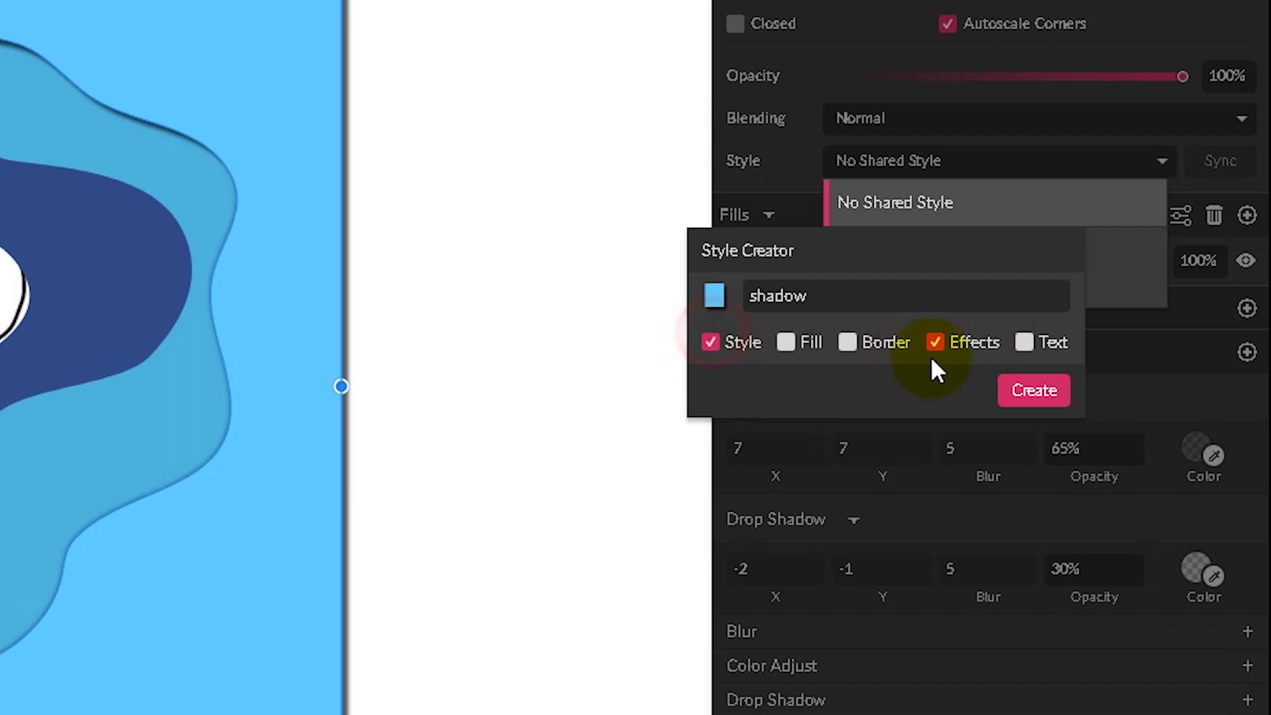
click(709, 342)
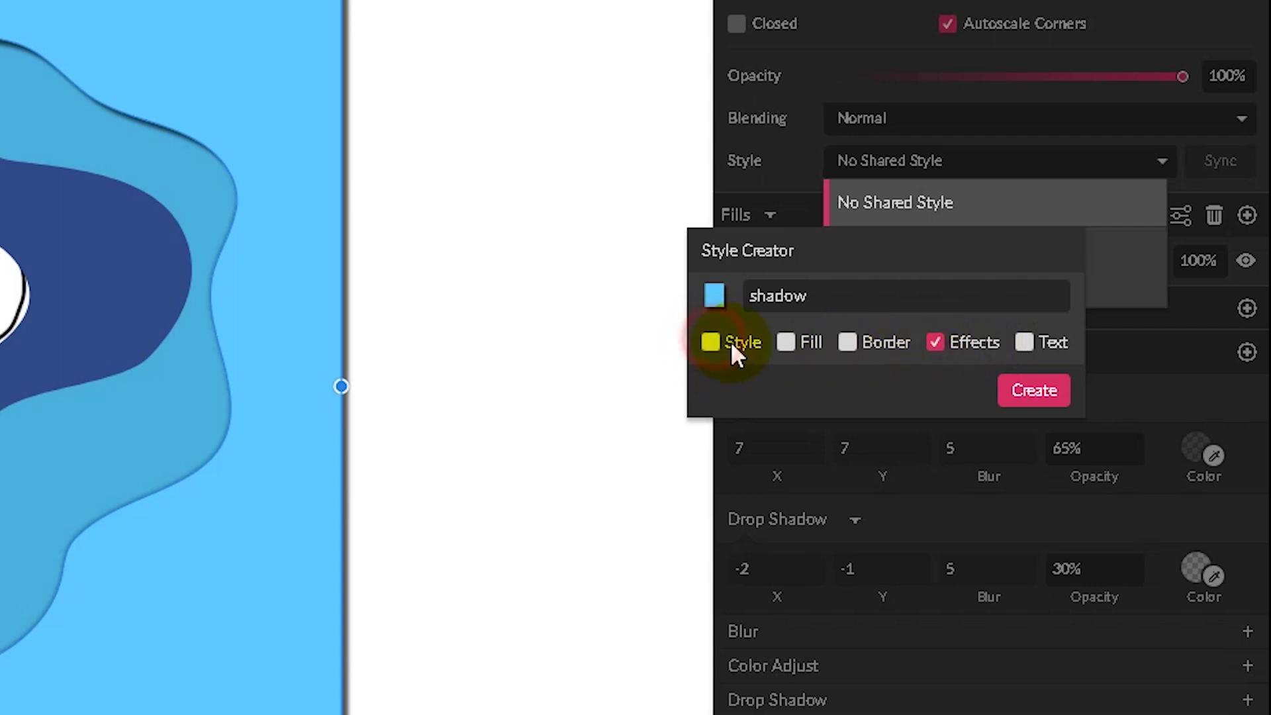
click(1020, 391)
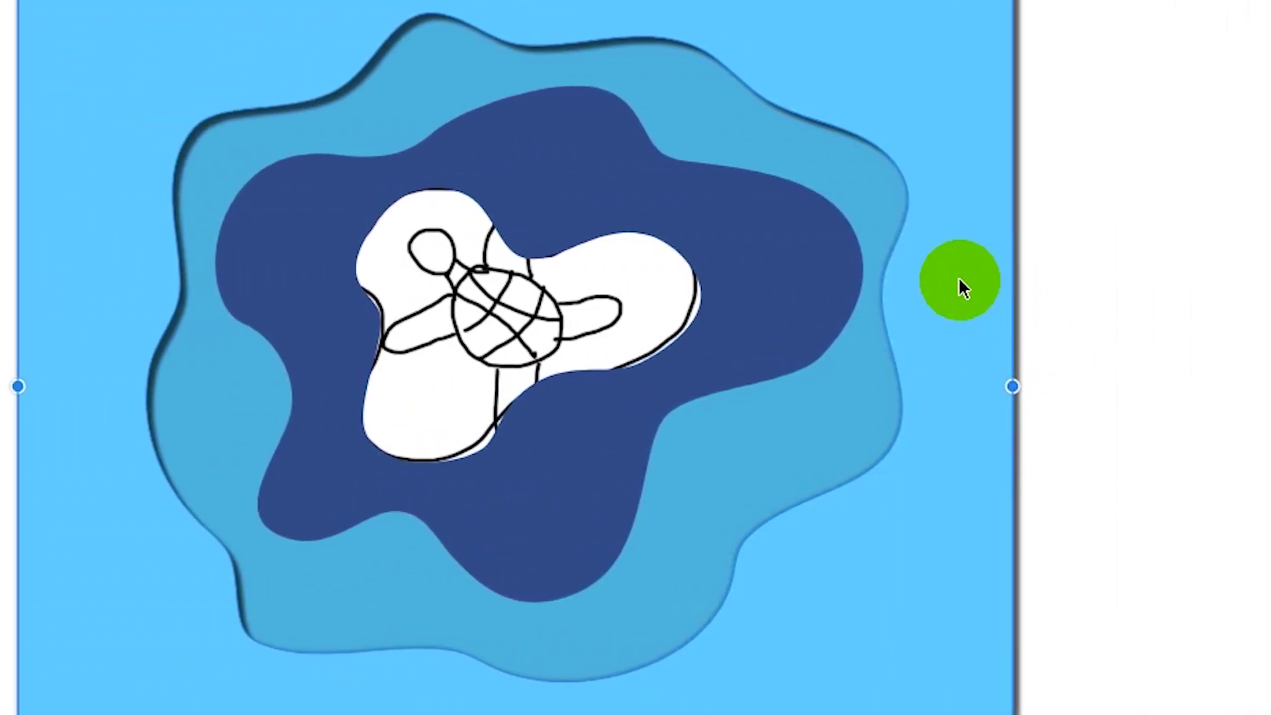
Apply the 'shadow' style to the wavy light-blue layer.
click(736, 124)
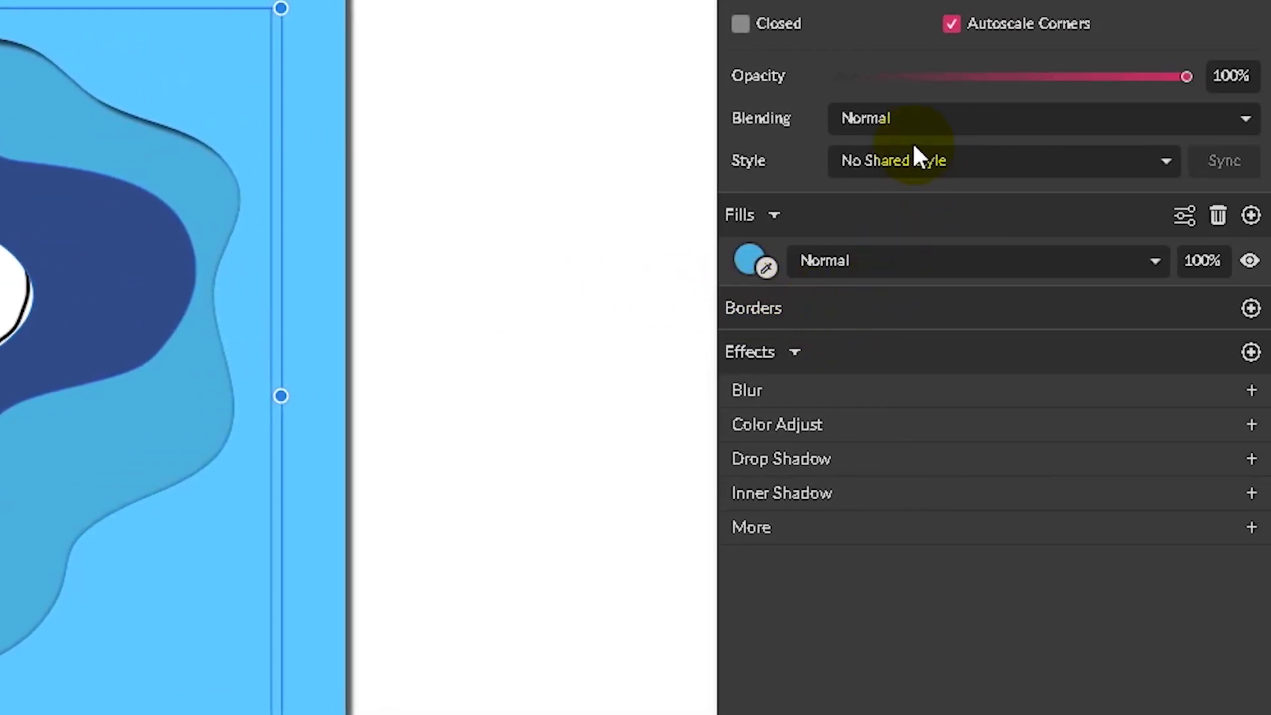
click(904, 162)
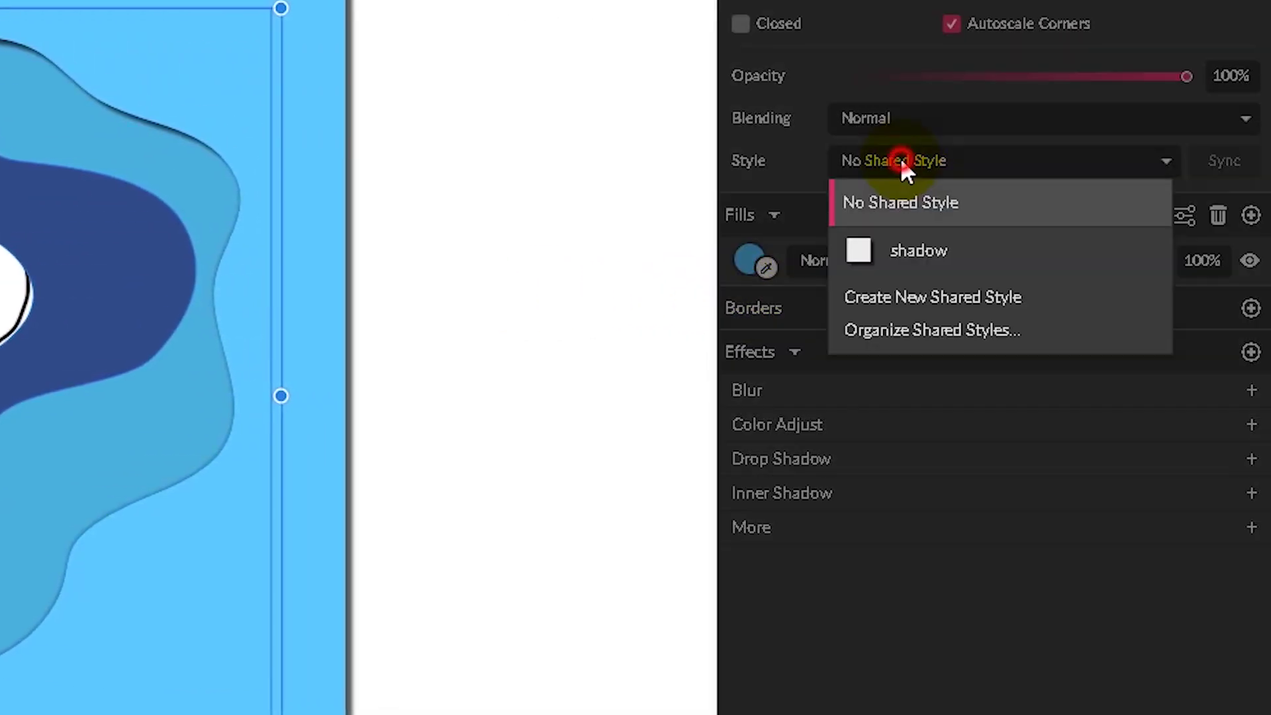
click(914, 251)
click(401, 127)
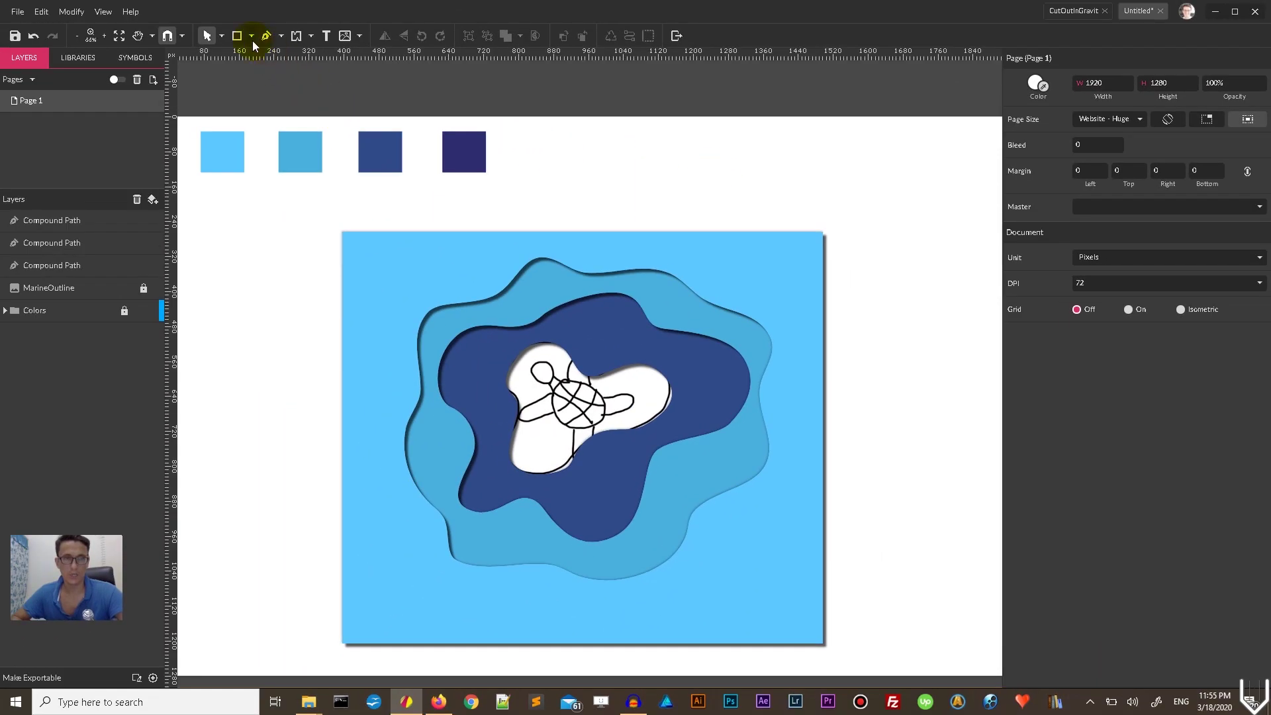
click(252, 39)
Draw a rectangle over the wavy layers and move it to sit just above MarineOutline.
click(284, 71)
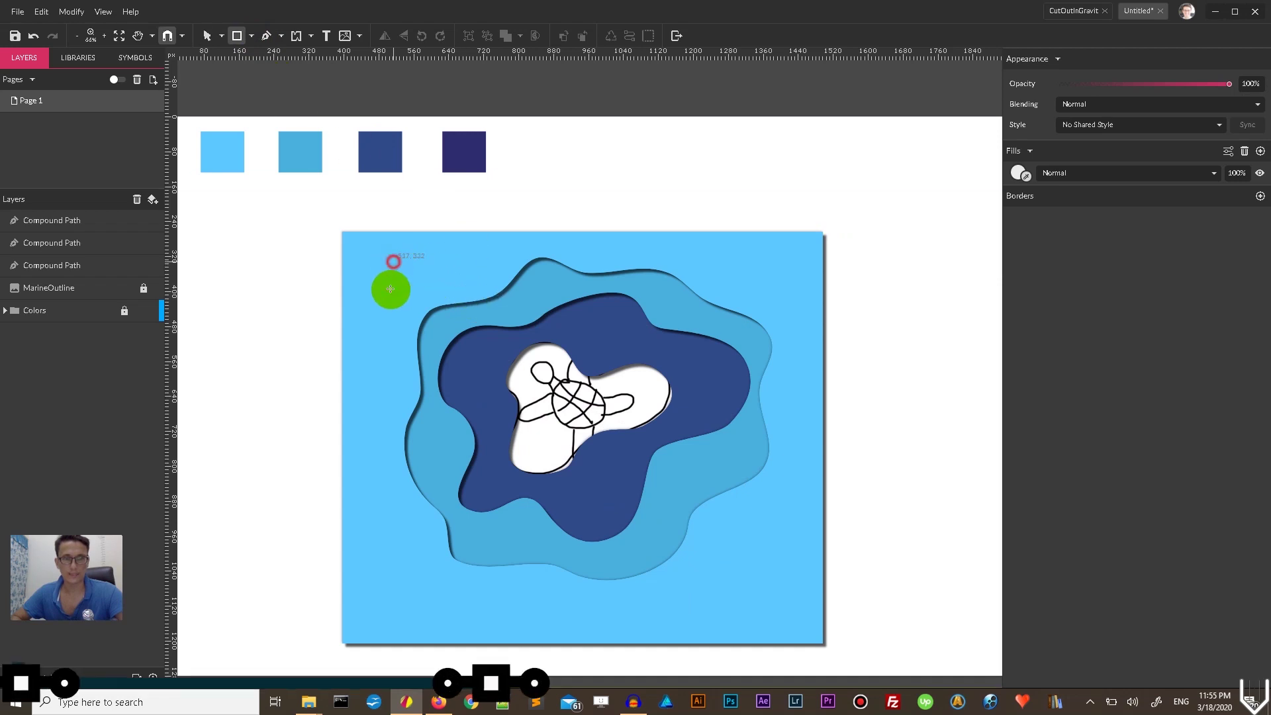
drag(393, 261, 751, 568)
key(ctrl+shift+Down)
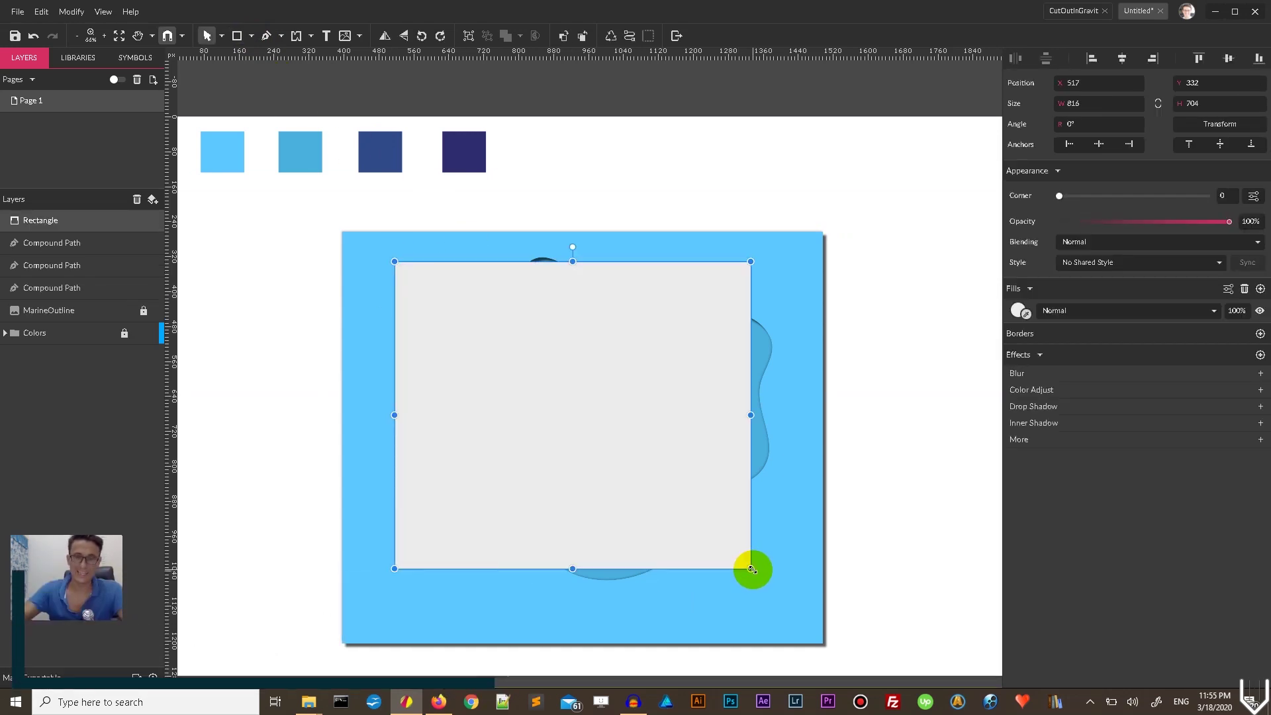
key(ctrl+shift+Down)
key(ctrl+Up)
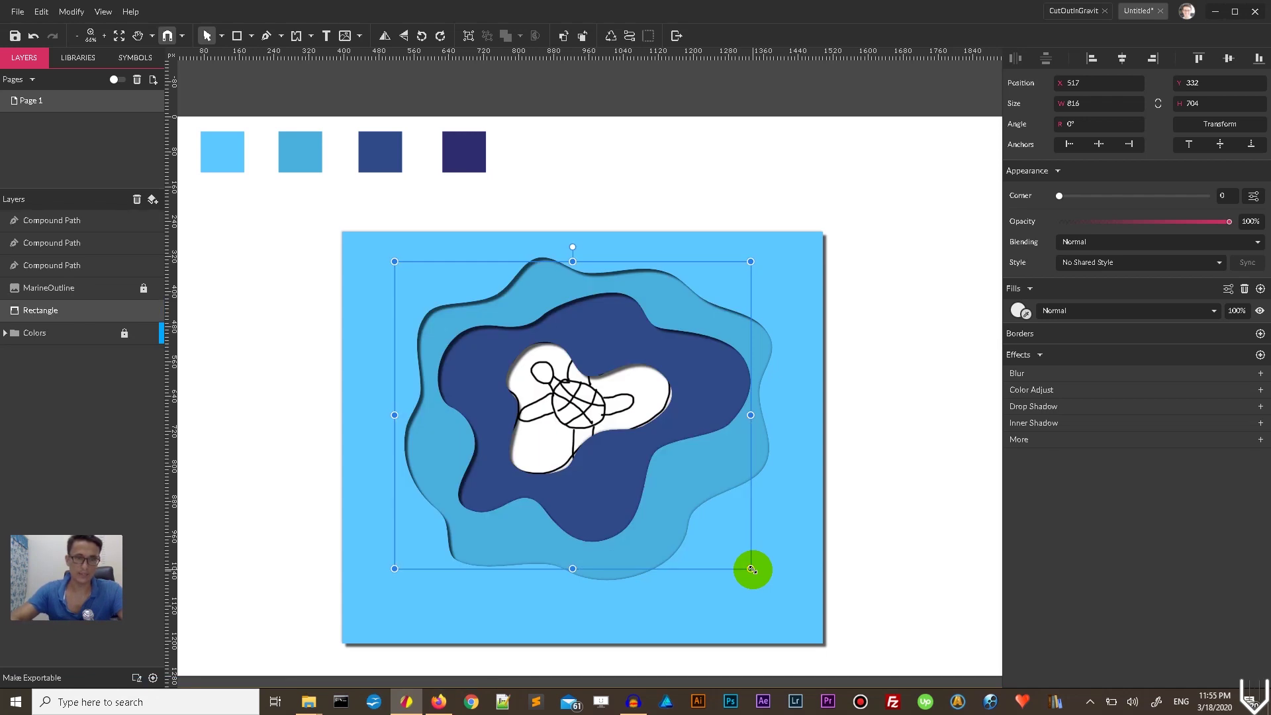
key(ctrl+Up)
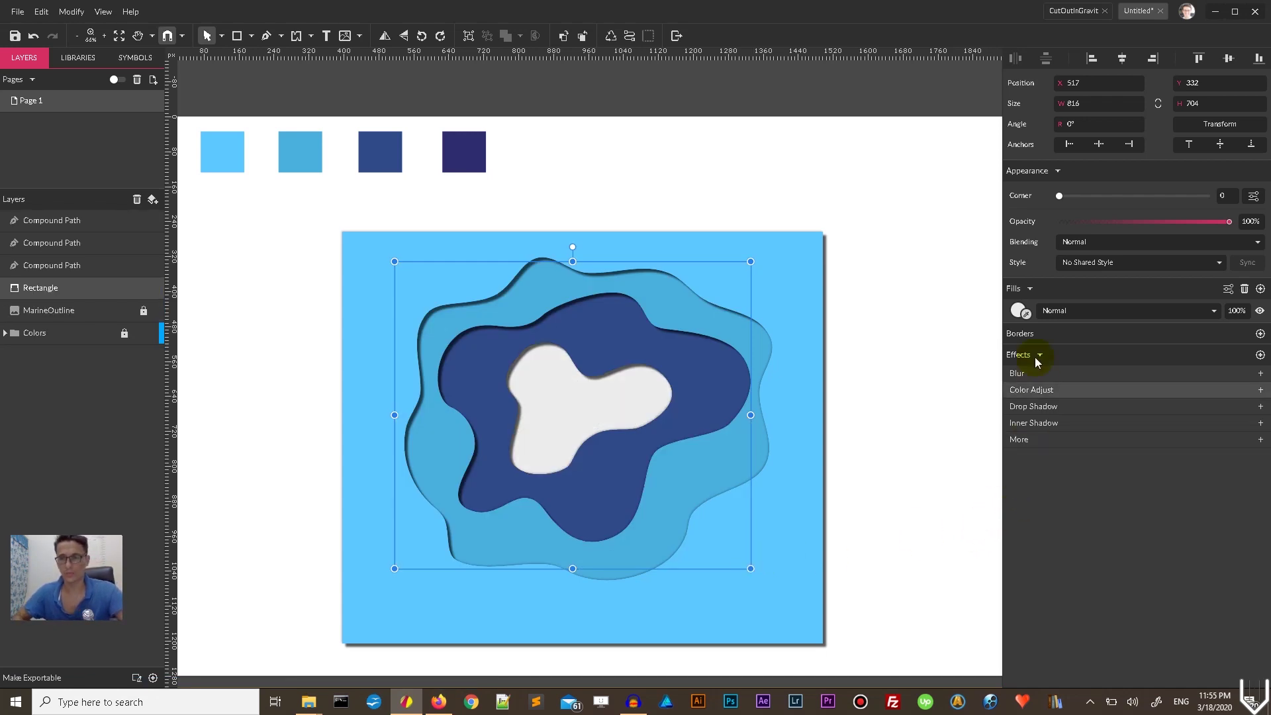
Eyedrop the darkest navy swatch into the rectangle's fill.
click(1024, 312)
click(371, 149)
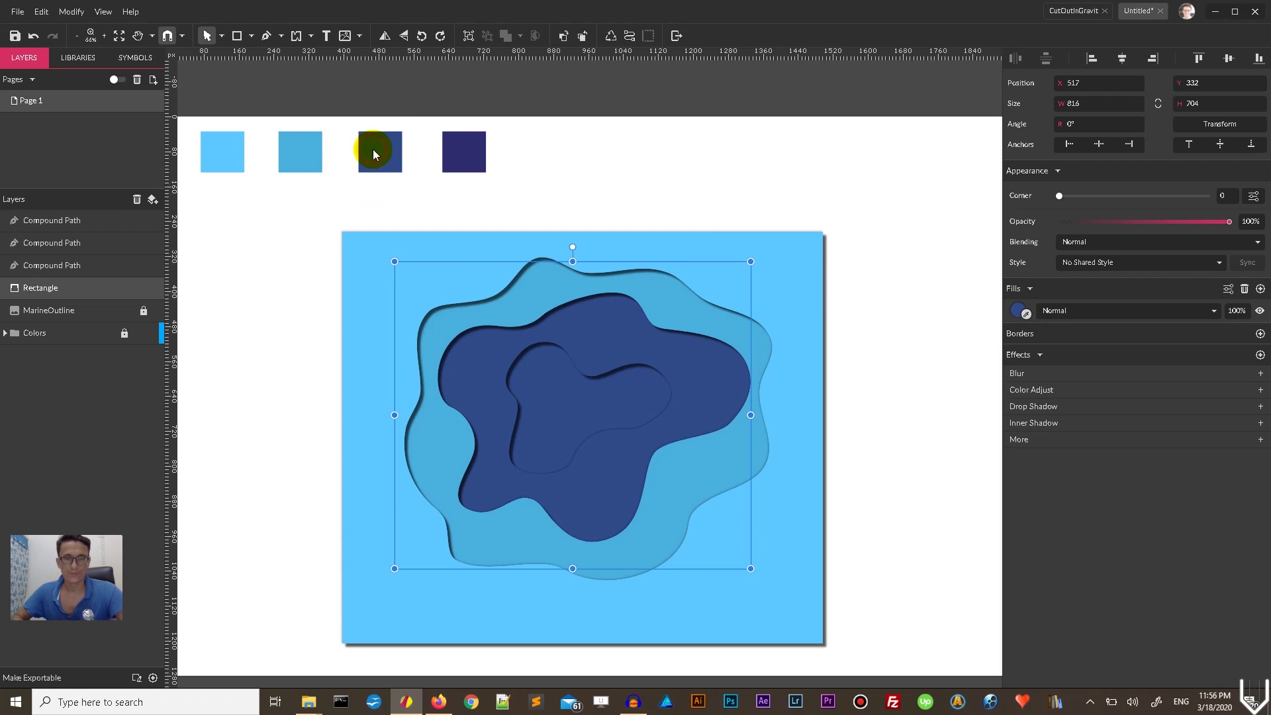
click(463, 151)
click(665, 181)
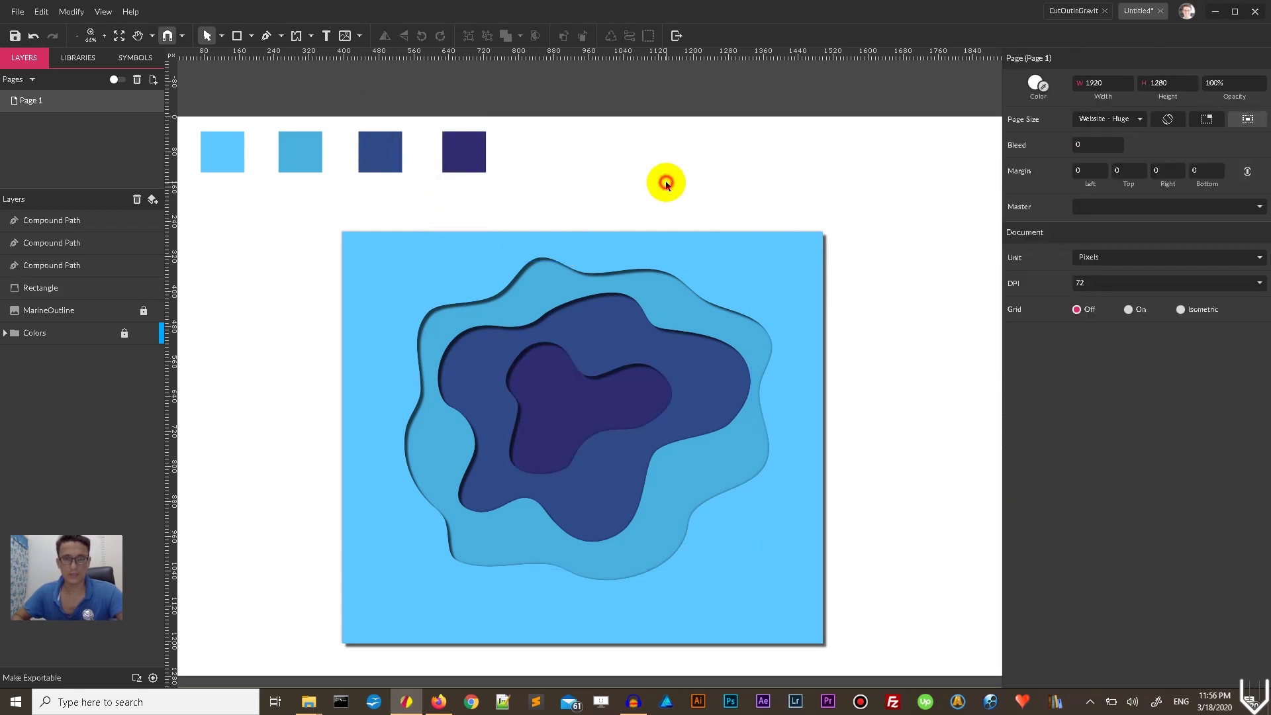
Move the whole blue cut-out stack left to uncover the turtle sketch, then zoom in on it.
key(h)
drag(823, 196, 699, 185)
key(v)
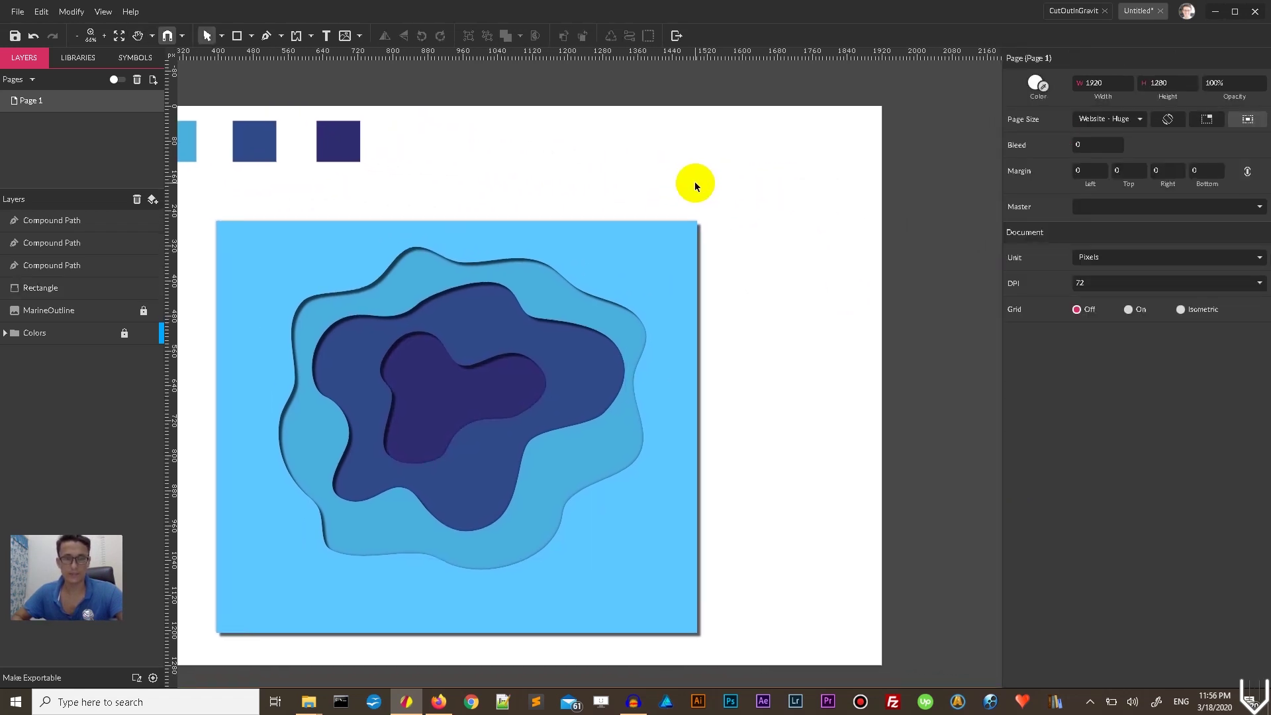
key(h)
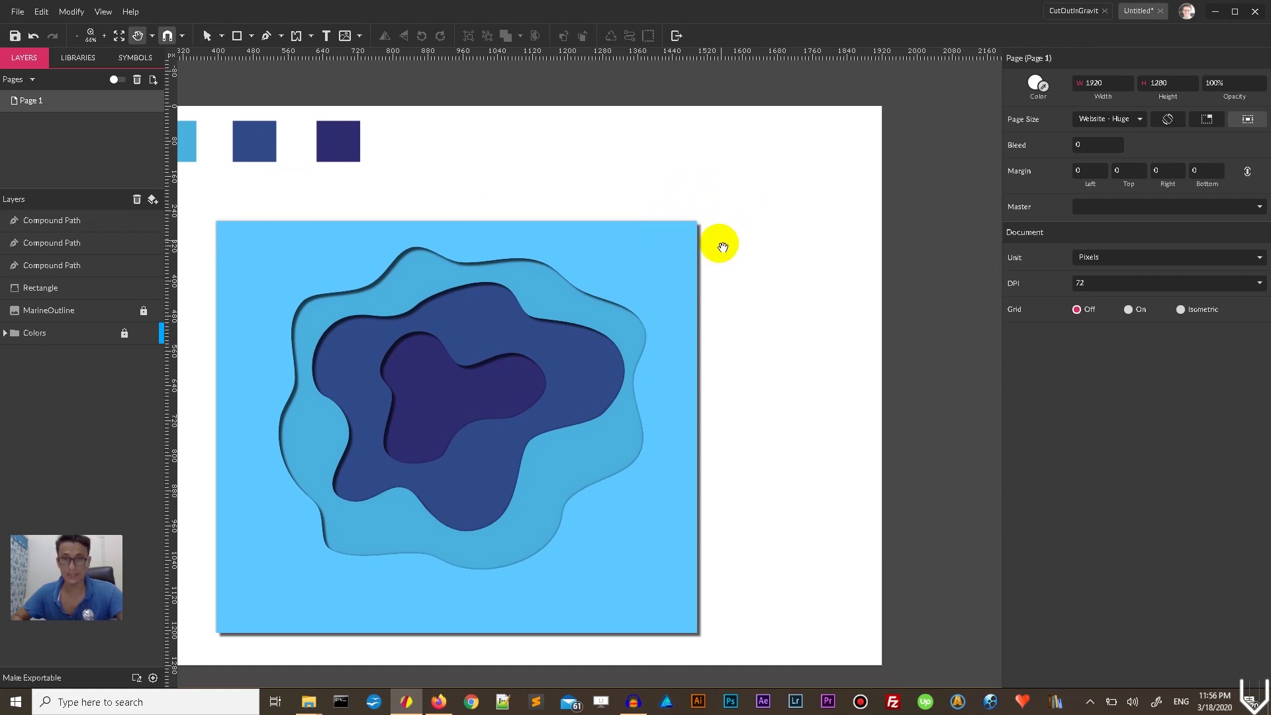
drag(723, 246, 477, 456)
key(v)
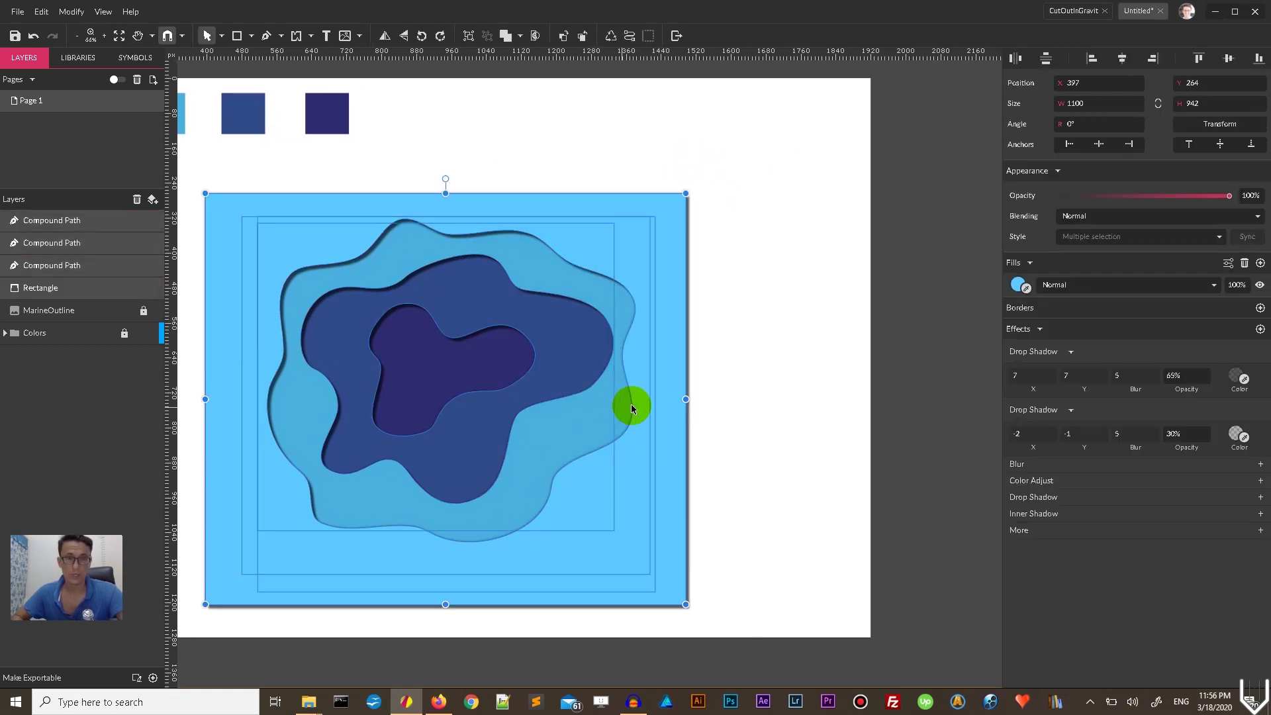
drag(632, 408, 363, 390)
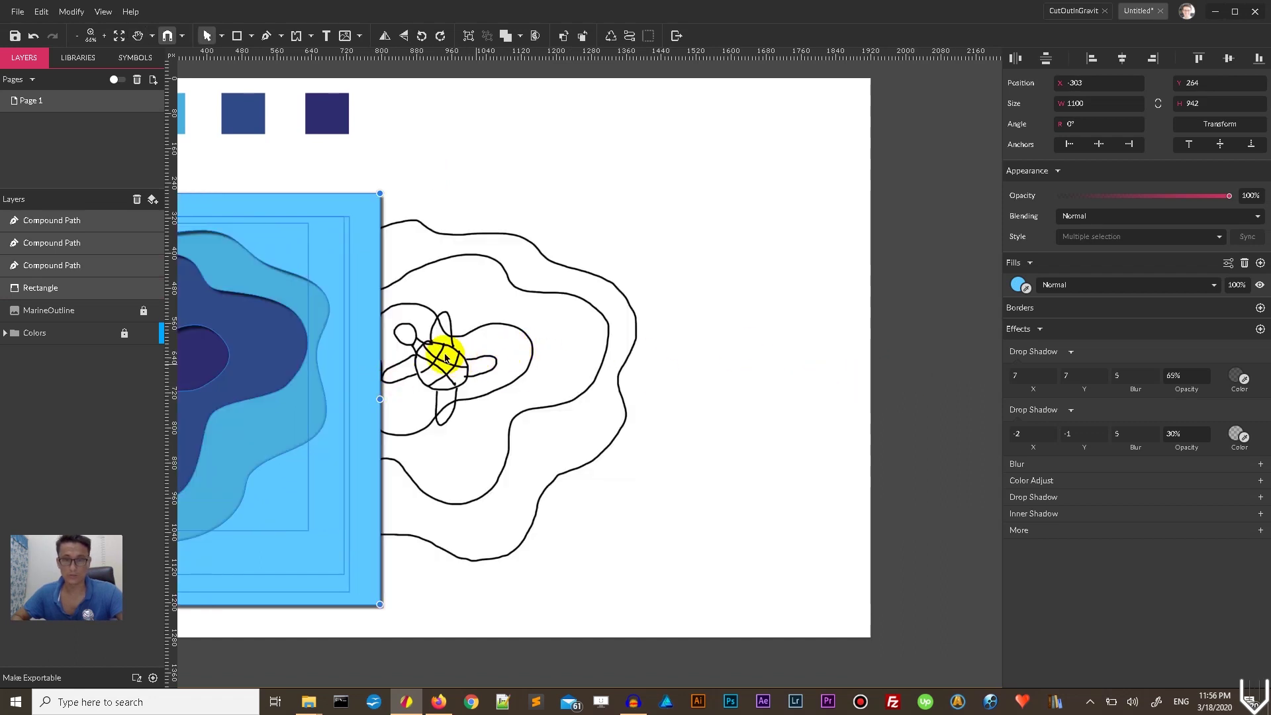
click(454, 333)
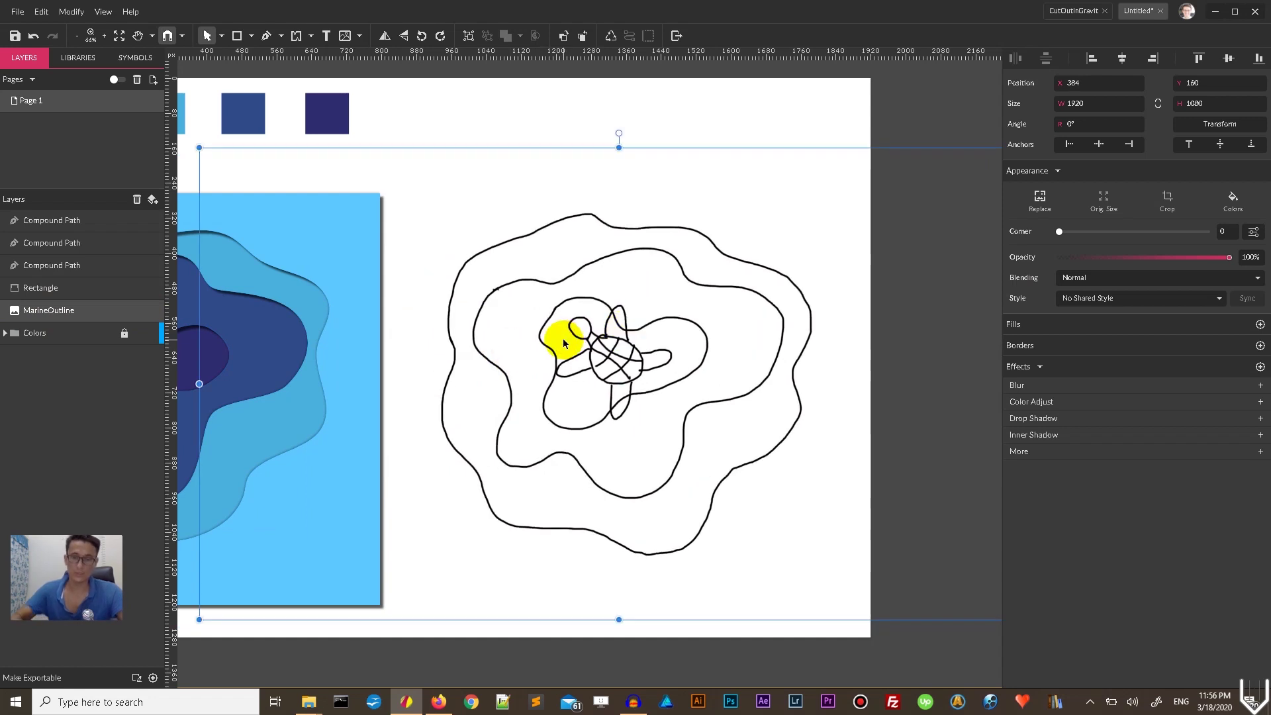
scroll(564, 342, up, 3)
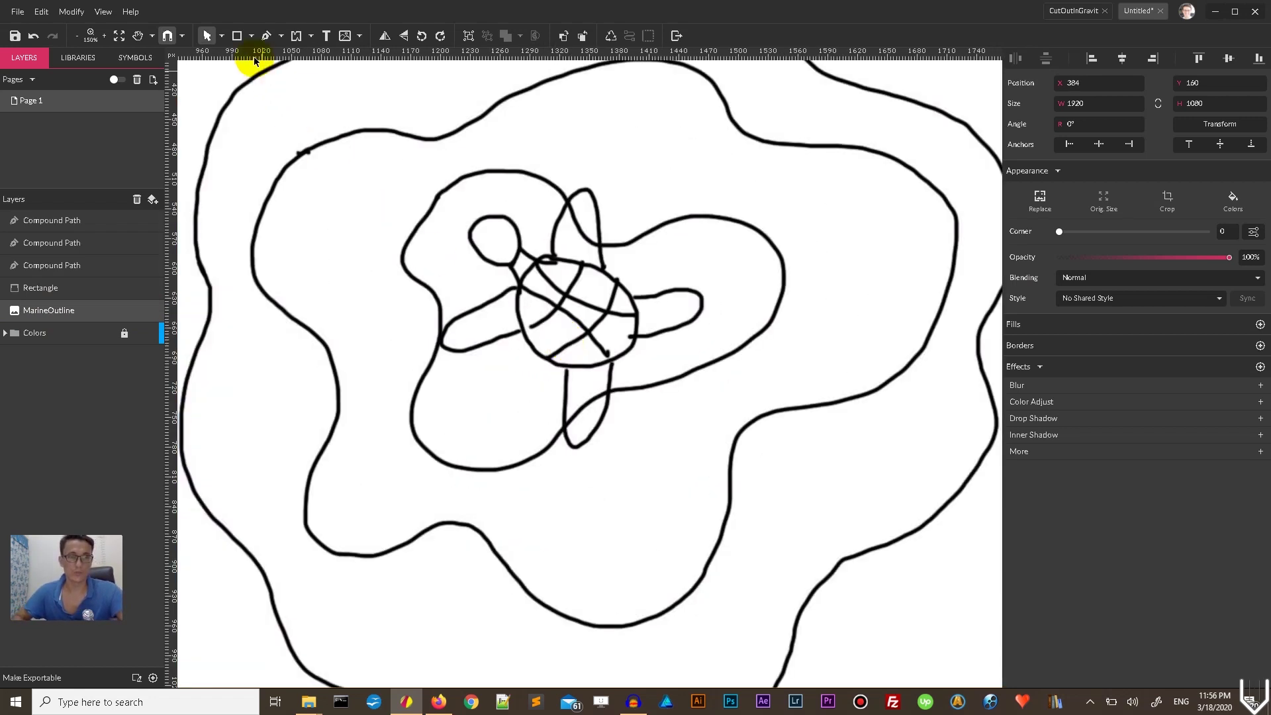
Pen-trace a closed outline around the sketched turtle's head, neck and shell.
click(266, 37)
click(487, 259)
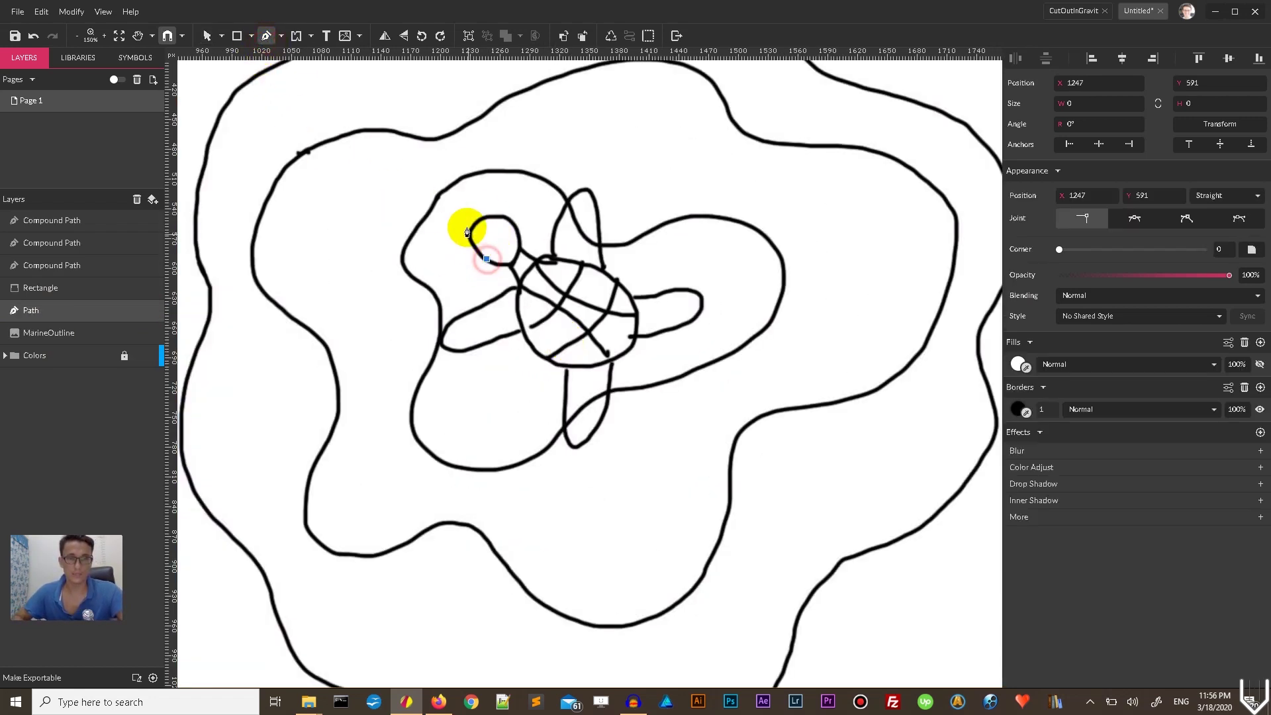
drag(474, 225, 488, 205)
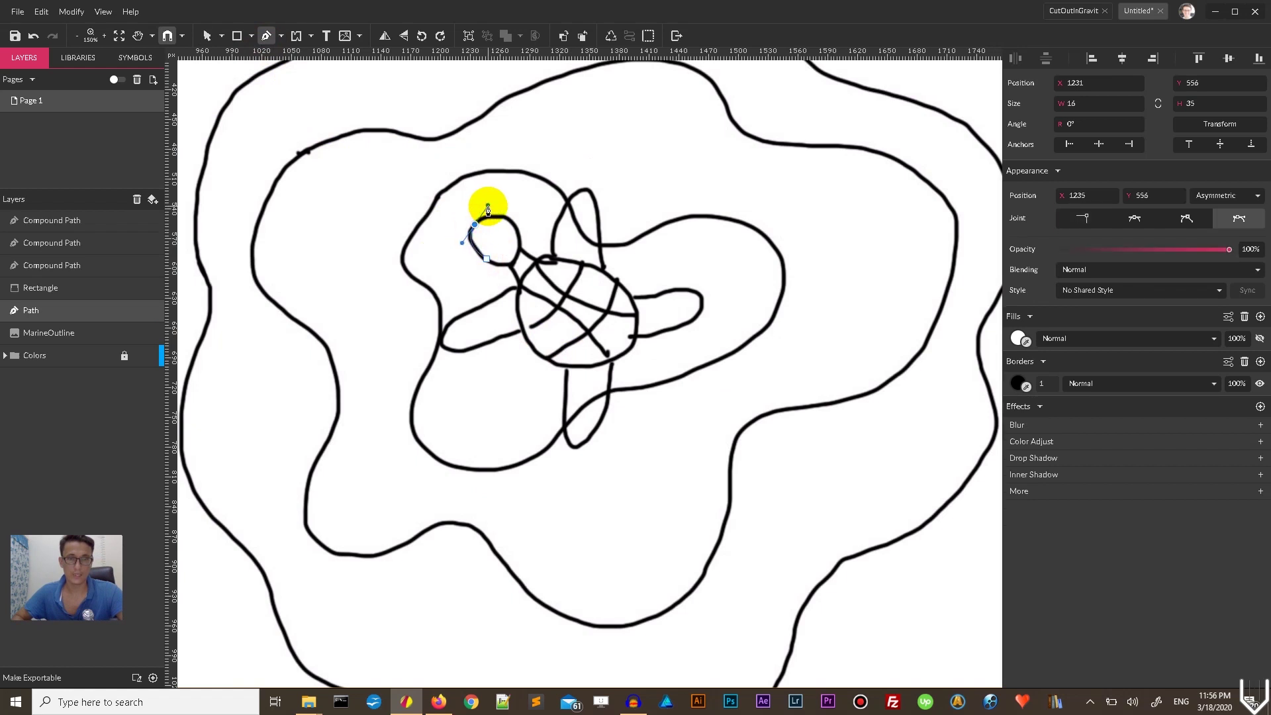
click(520, 233)
drag(543, 263, 556, 265)
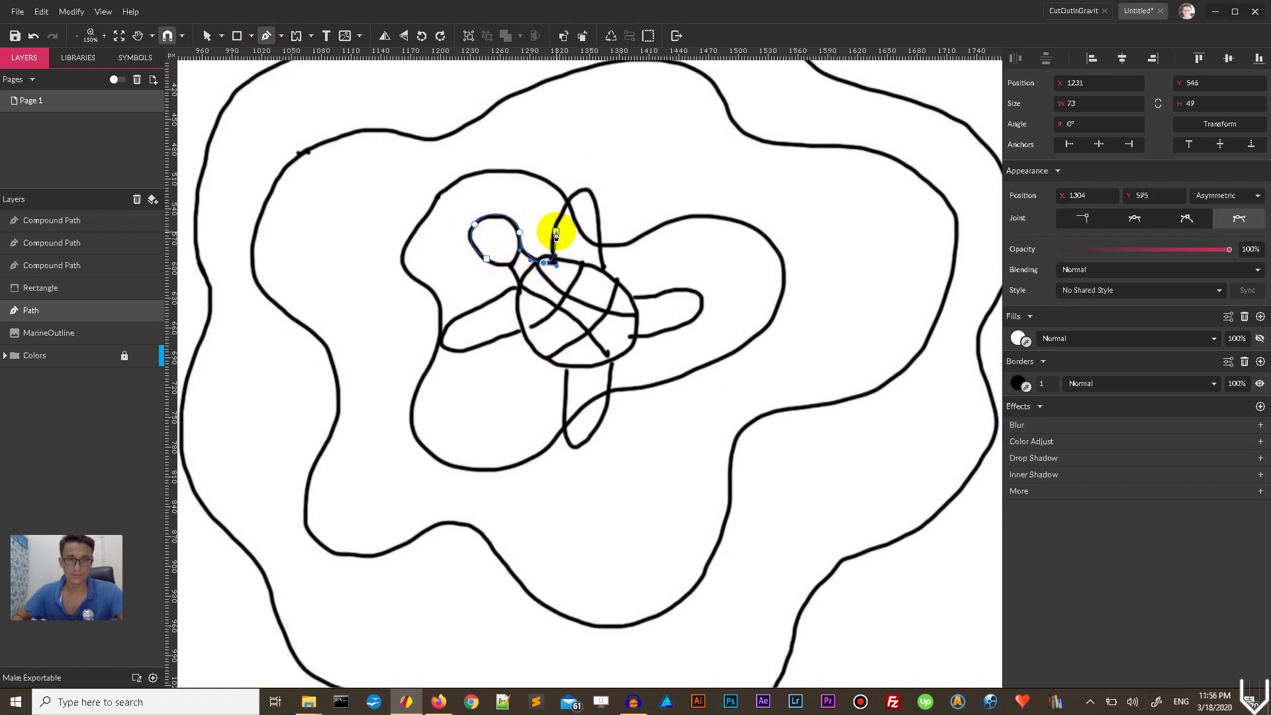
click(614, 278)
click(629, 350)
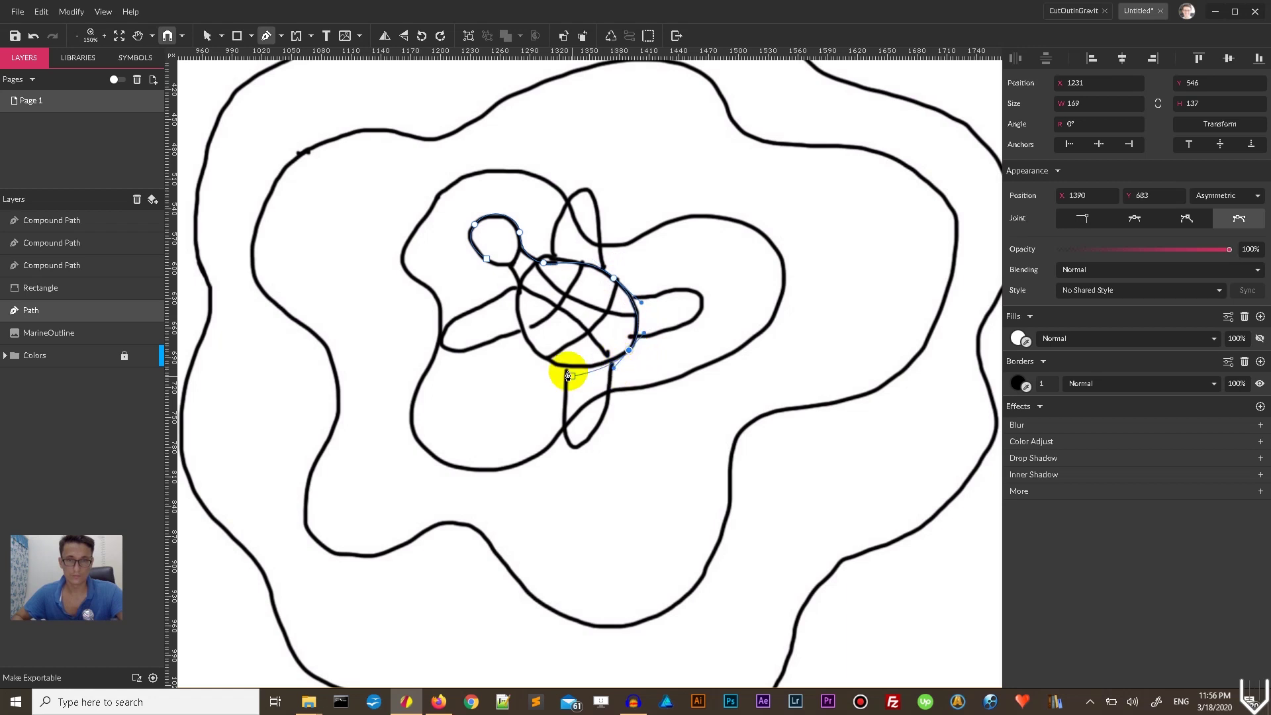
drag(563, 362, 542, 356)
click(520, 320)
click(487, 258)
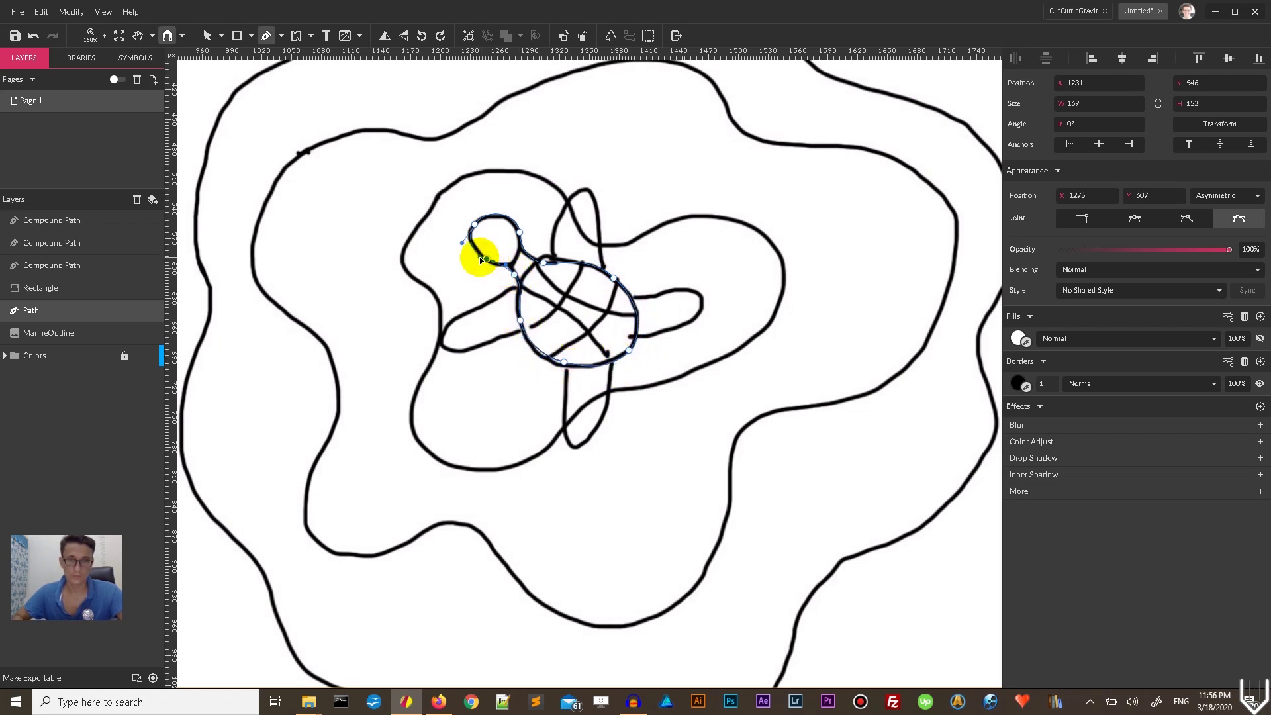
Draw an arch-shaped top flipper over the sketch with the Pen tool.
click(221, 36)
click(248, 48)
click(572, 301)
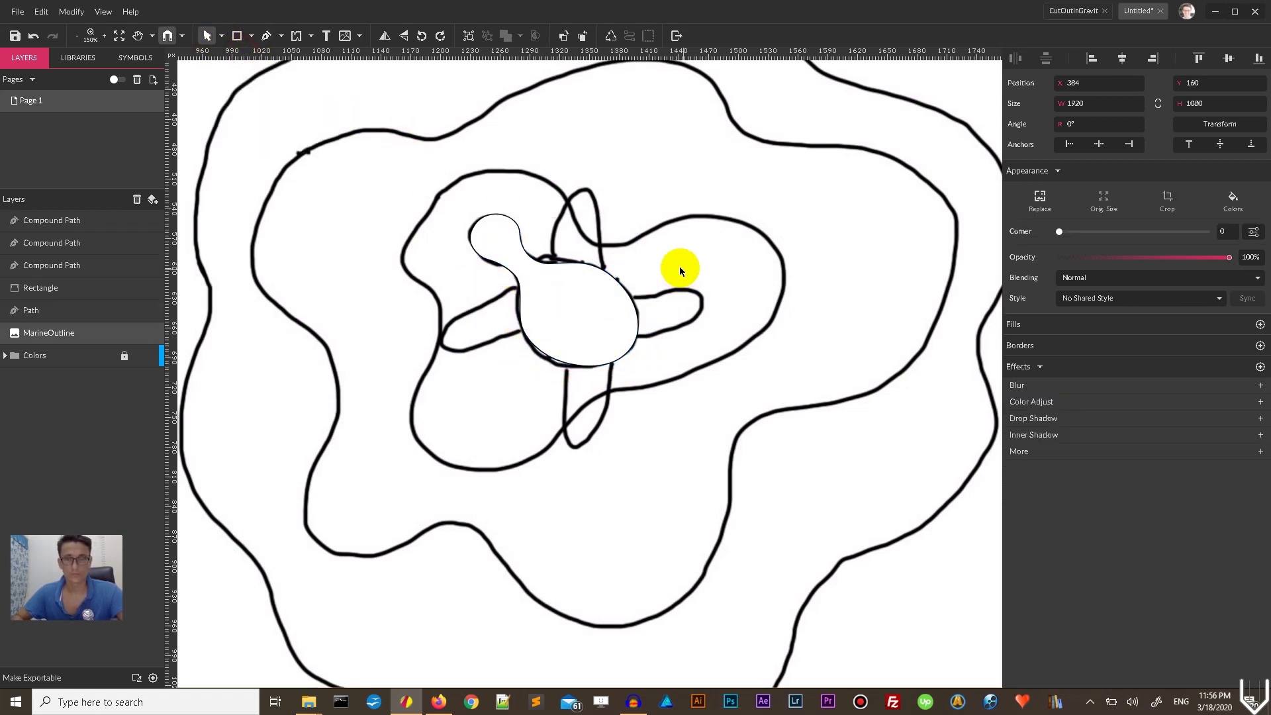
click(266, 37)
click(568, 273)
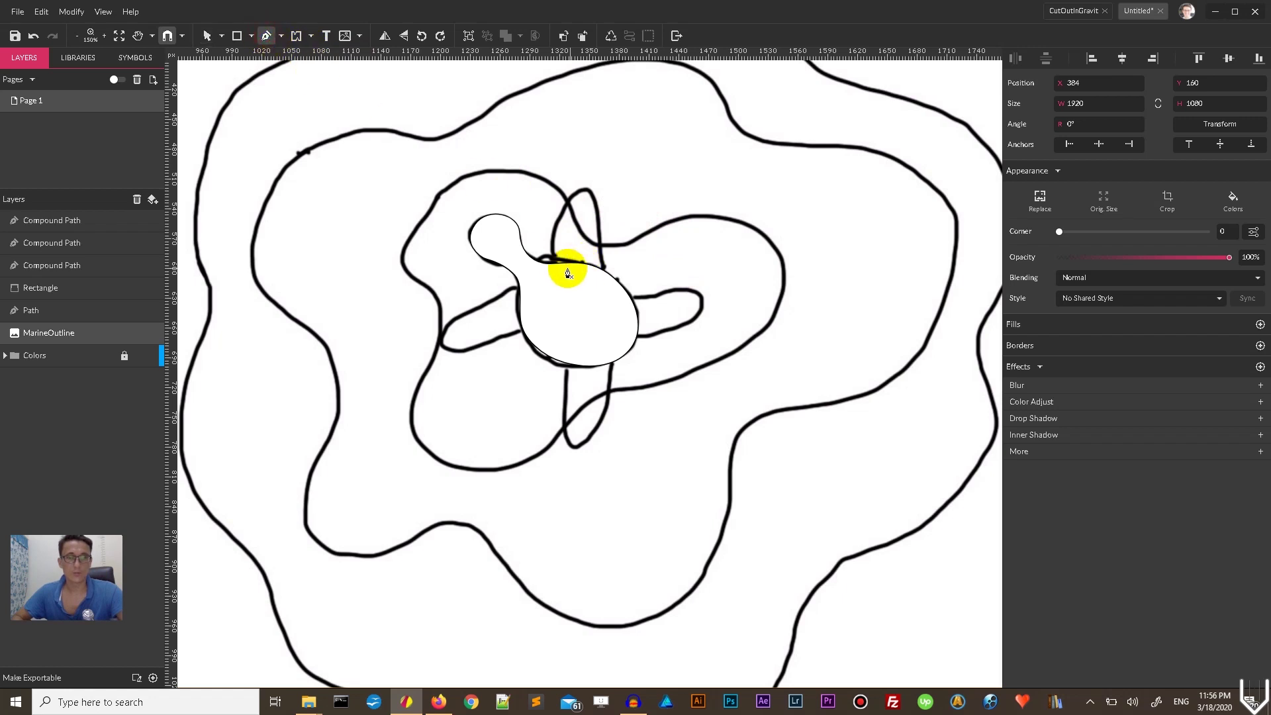
drag(556, 268, 602, 190)
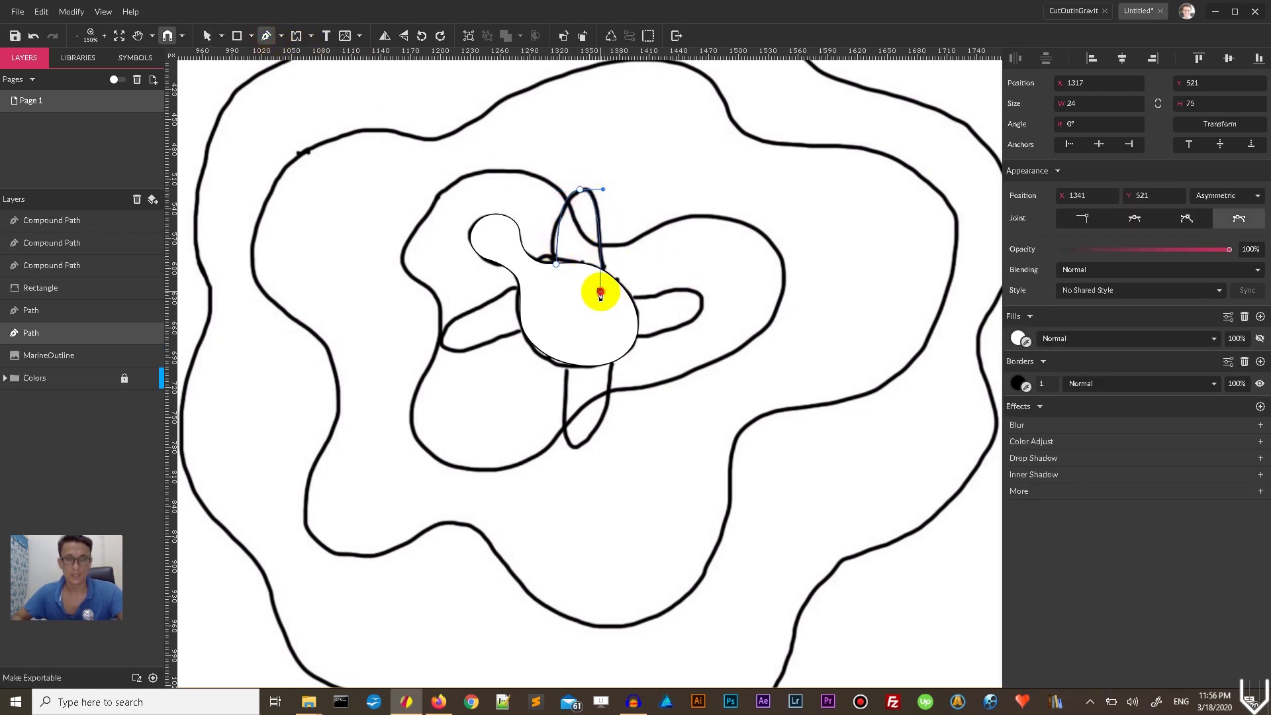
click(601, 292)
click(558, 267)
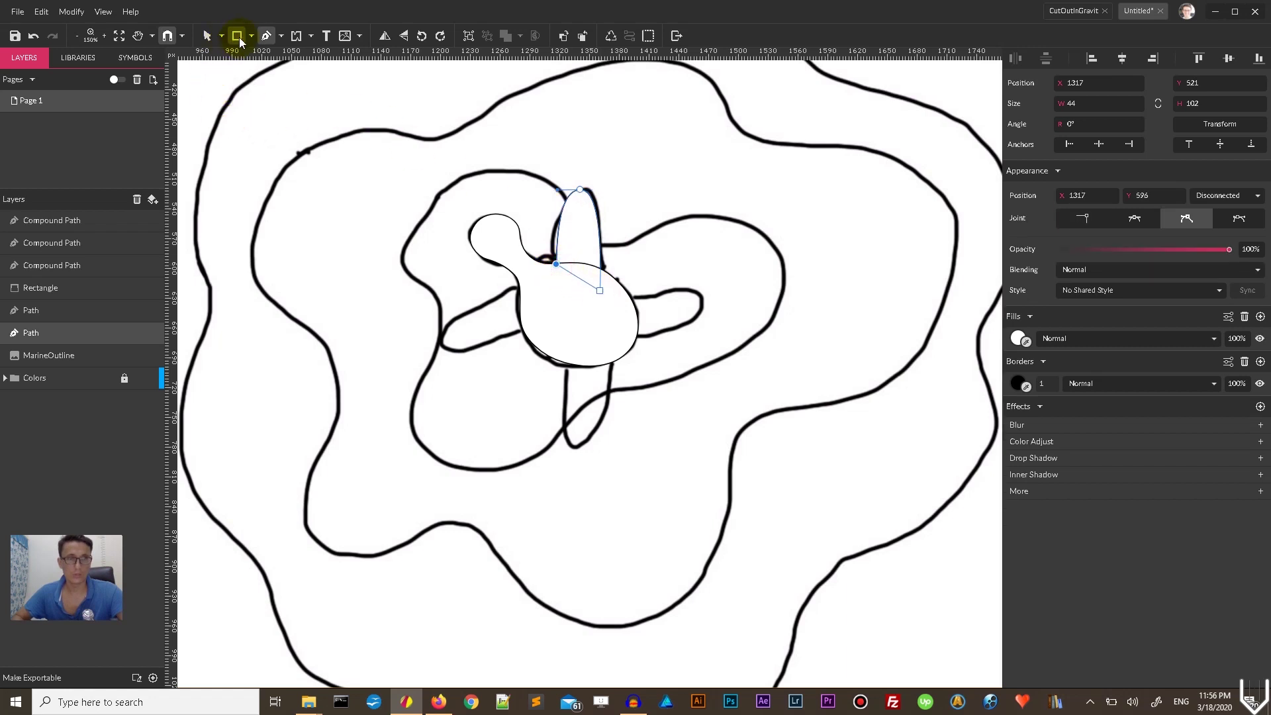
click(583, 228)
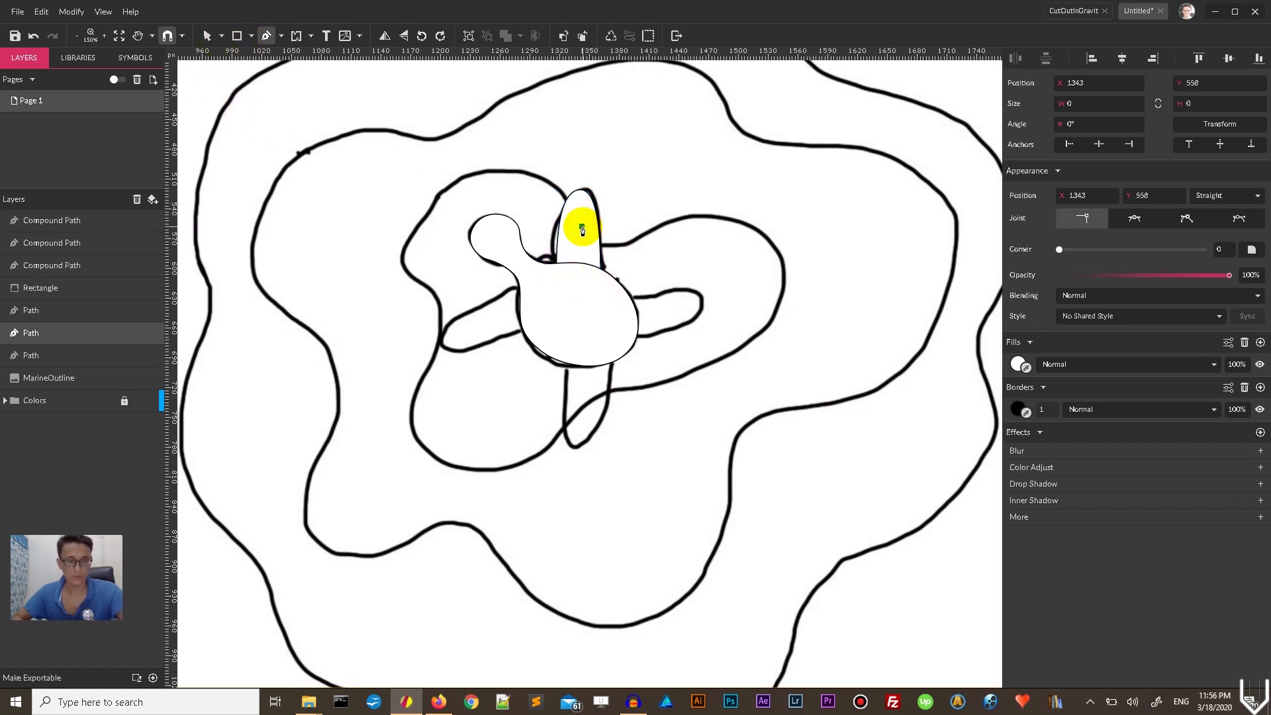
key(Escape)
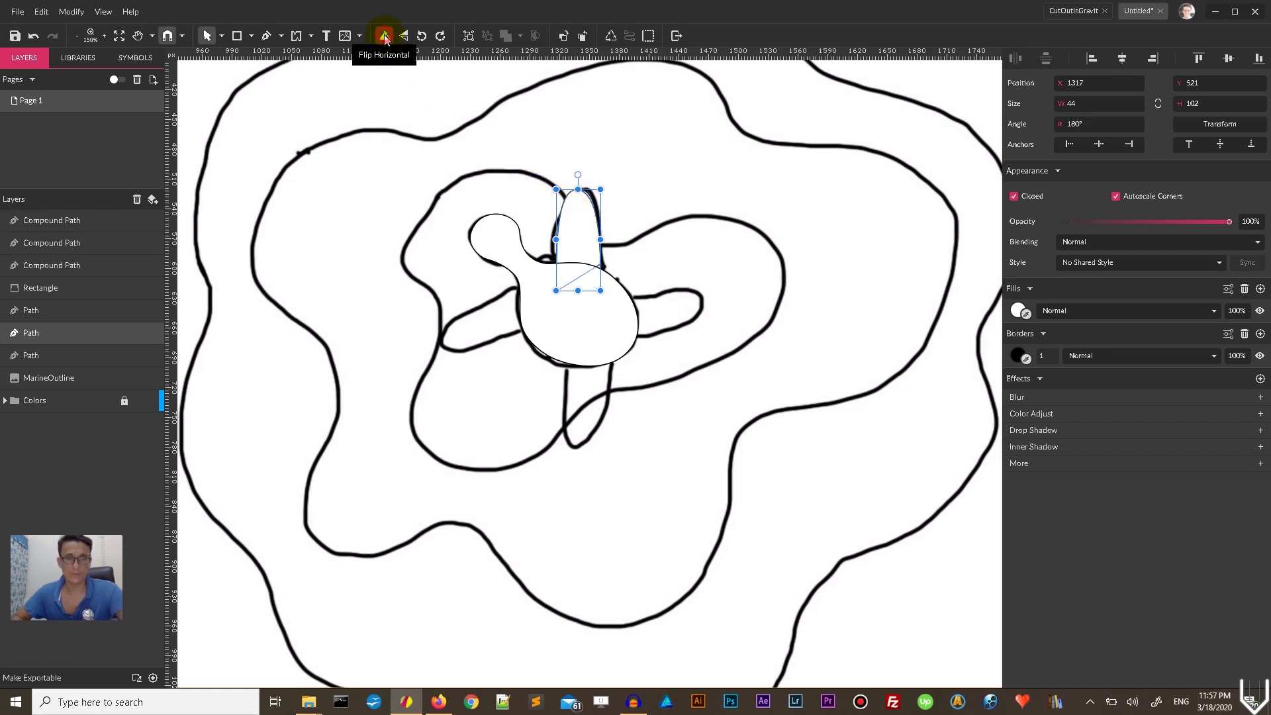
Alt-drag flipper copies to the left, right and bottom, rotating the bottom one downward.
drag(567, 213, 503, 334)
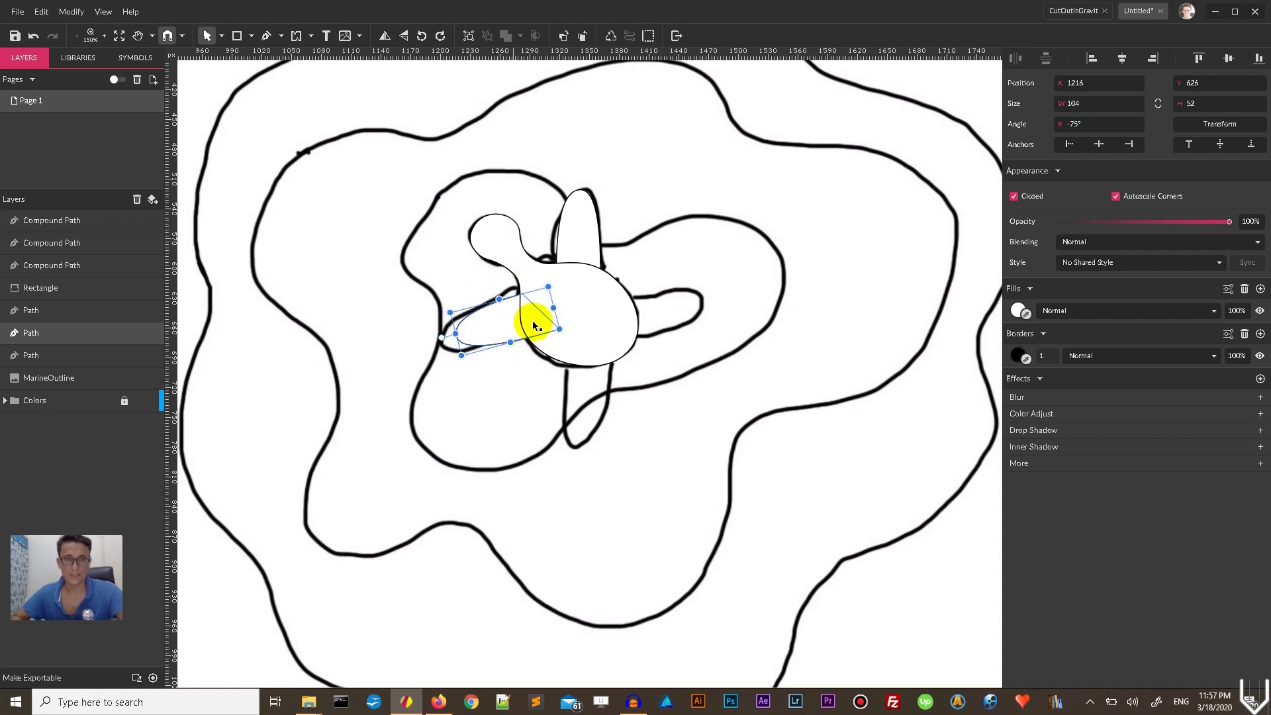
click(584, 227)
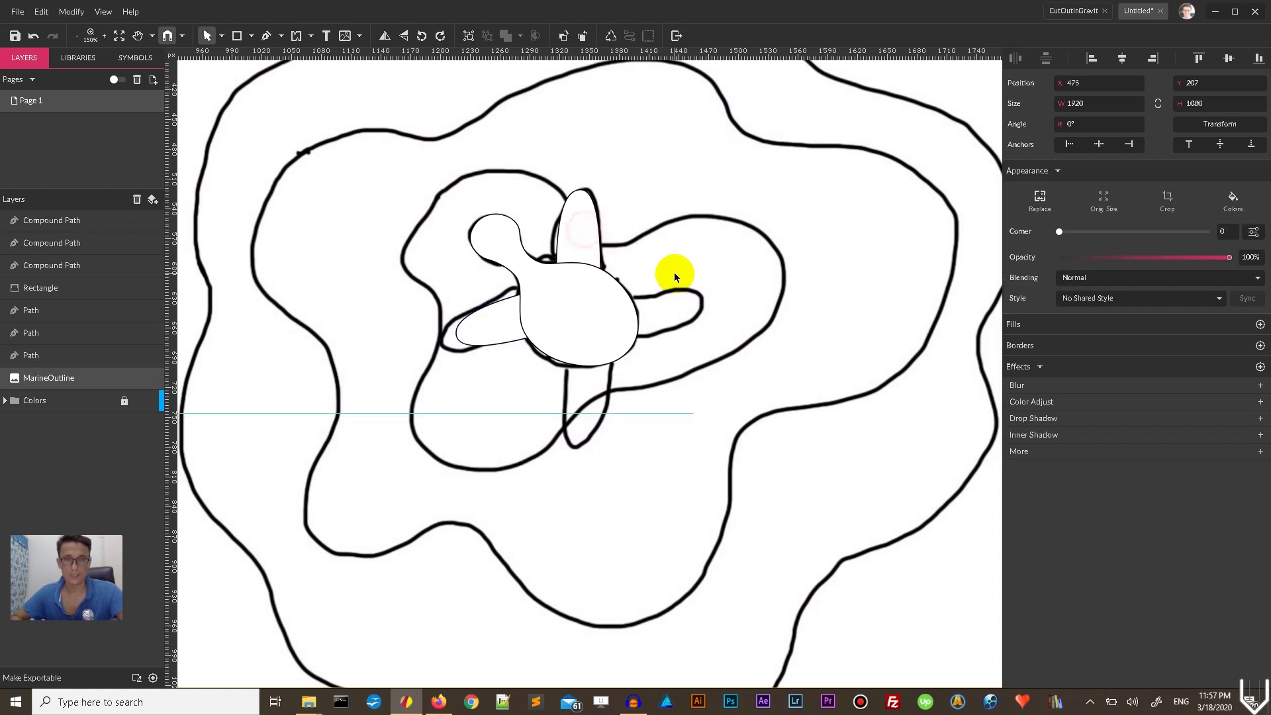
click(593, 240)
drag(582, 232, 667, 307)
click(491, 329)
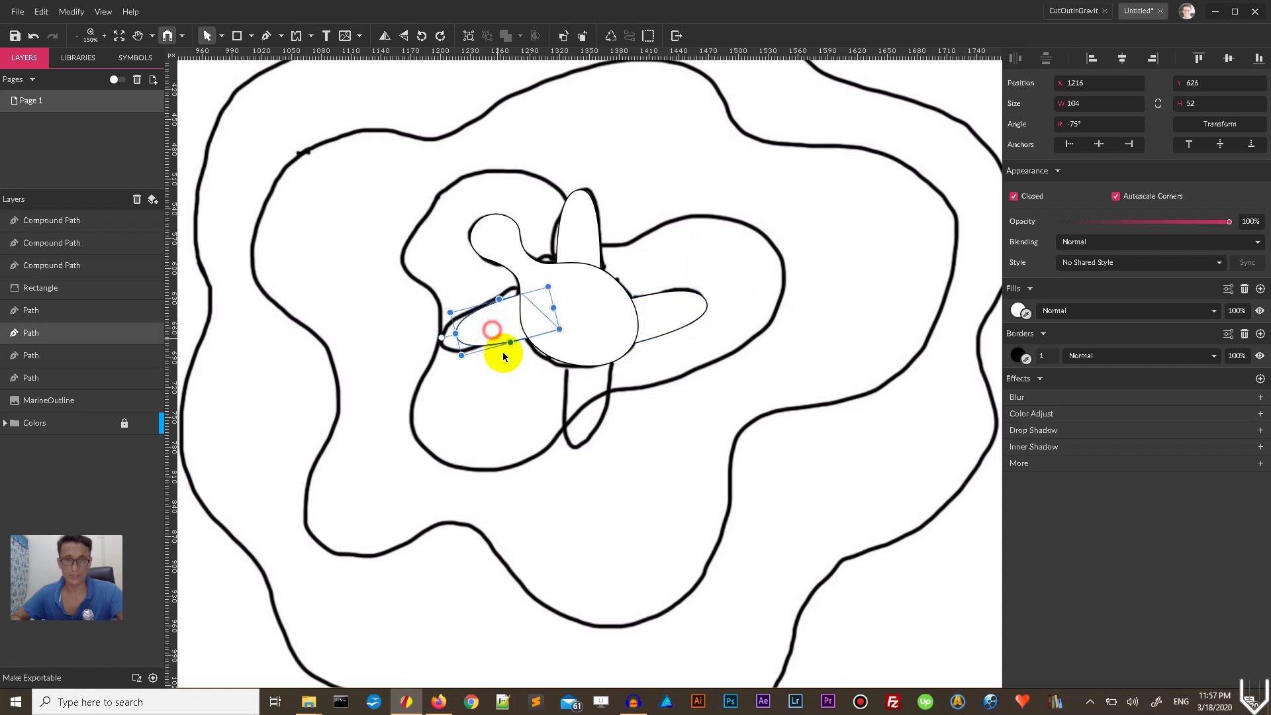
drag(503, 356, 631, 397)
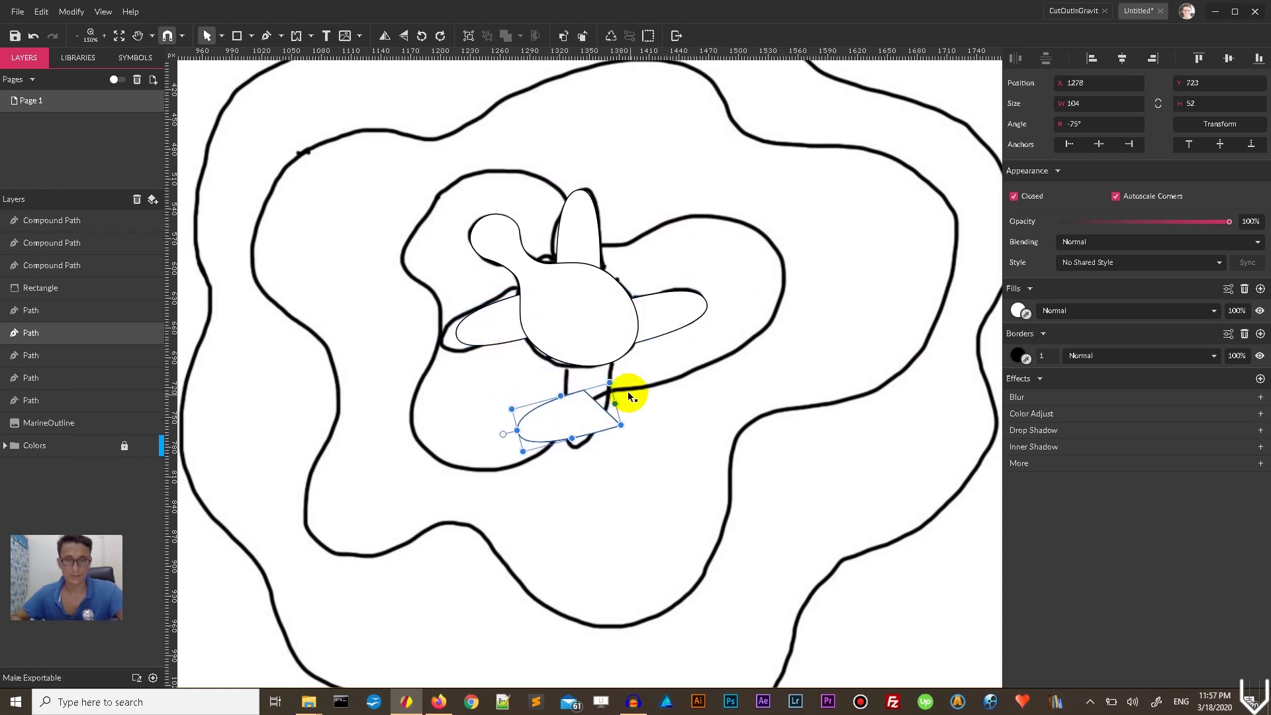
drag(501, 432, 617, 336)
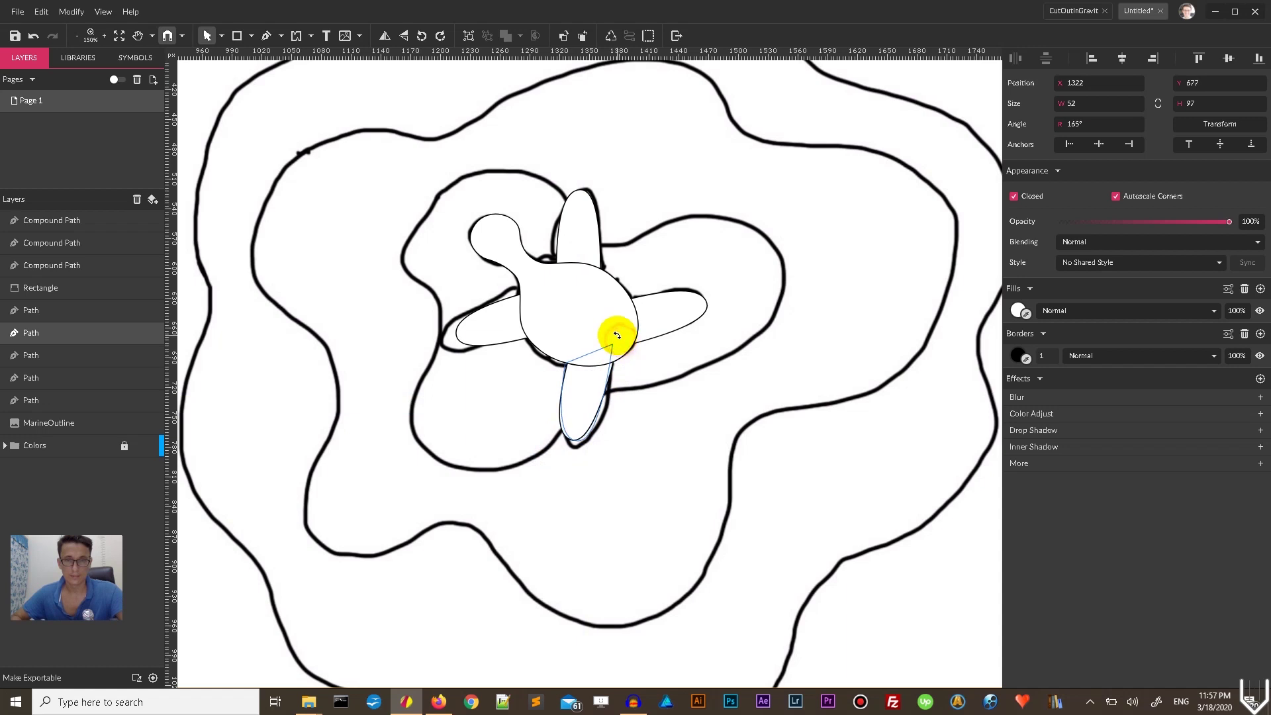
Draw an ellipse over the turtle's body, rotate and resize it to fit the shell, and bring it in front of the flippers.
click(251, 36)
click(281, 100)
drag(320, 248, 437, 387)
mouse_move(383, 287)
mouse_down()
mouse_move(587, 338)
mouse_move(565, 289)
mouse_up()
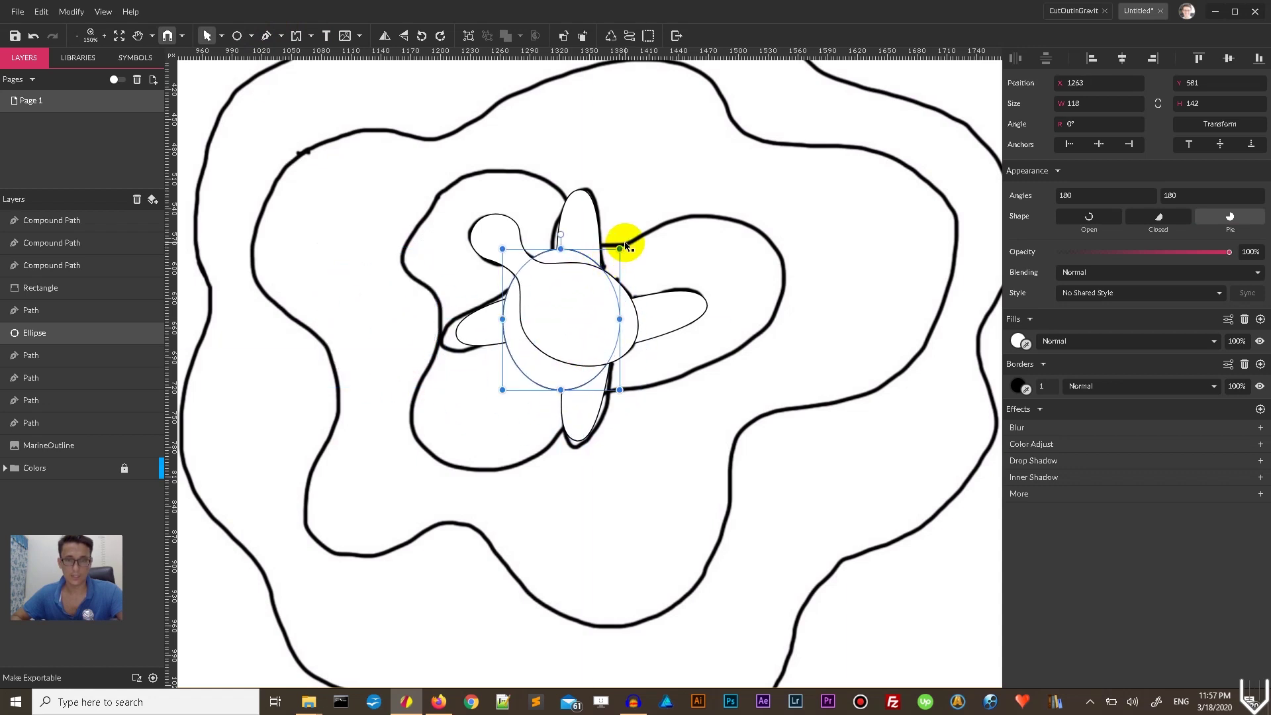
drag(624, 244, 553, 275)
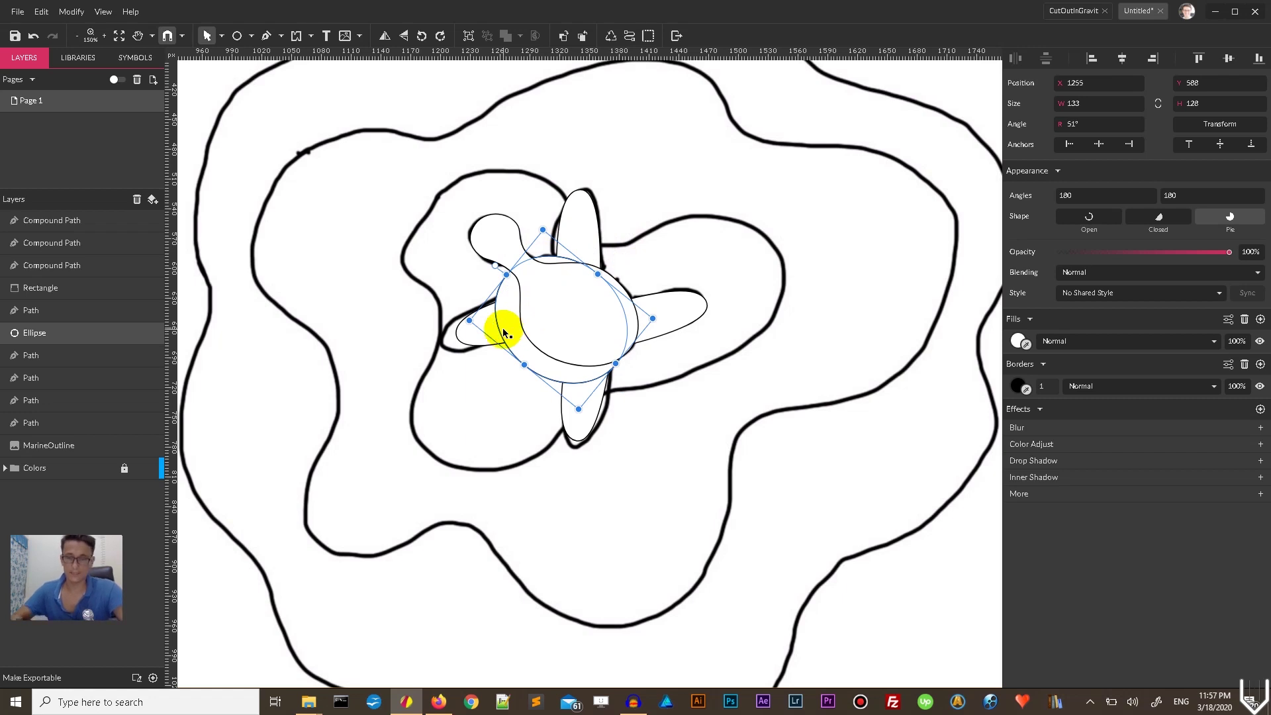
key(ctrl+shift+bracketright)
click(566, 211)
Select all four flippers, remove their black outline and fill them teal green.
shift+click(668, 302)
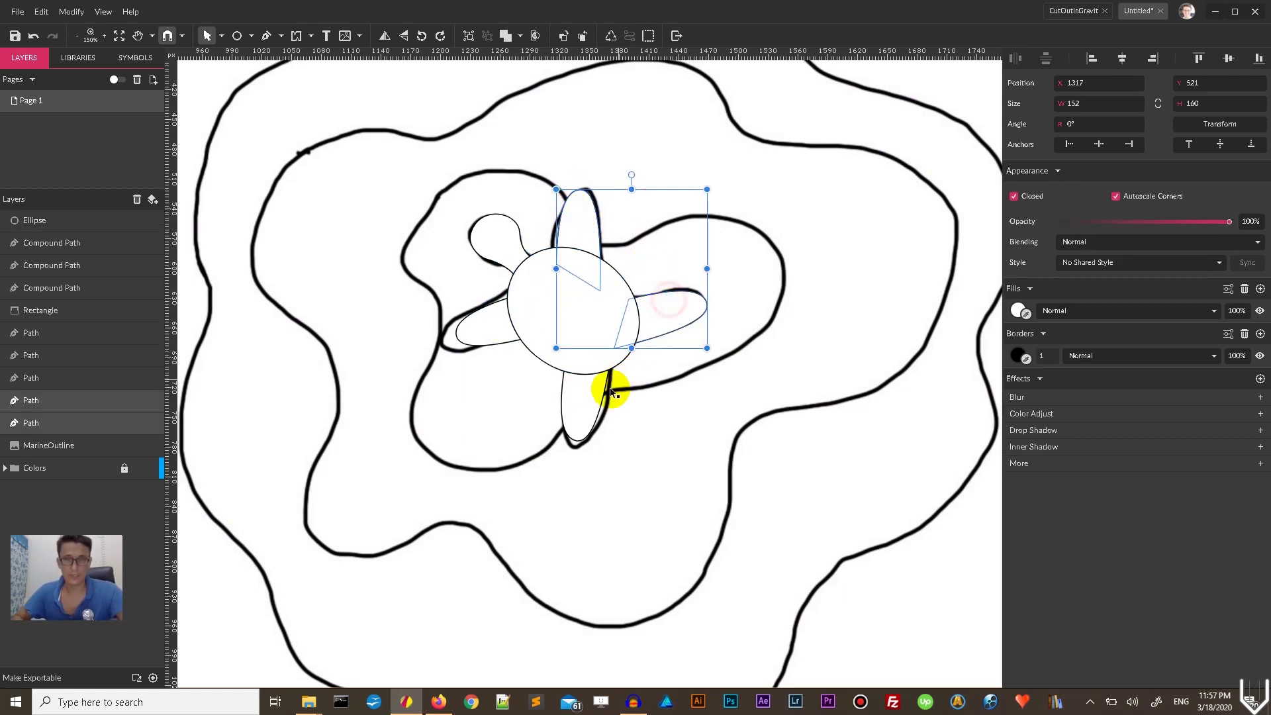
shift+click(607, 391)
shift+click(482, 335)
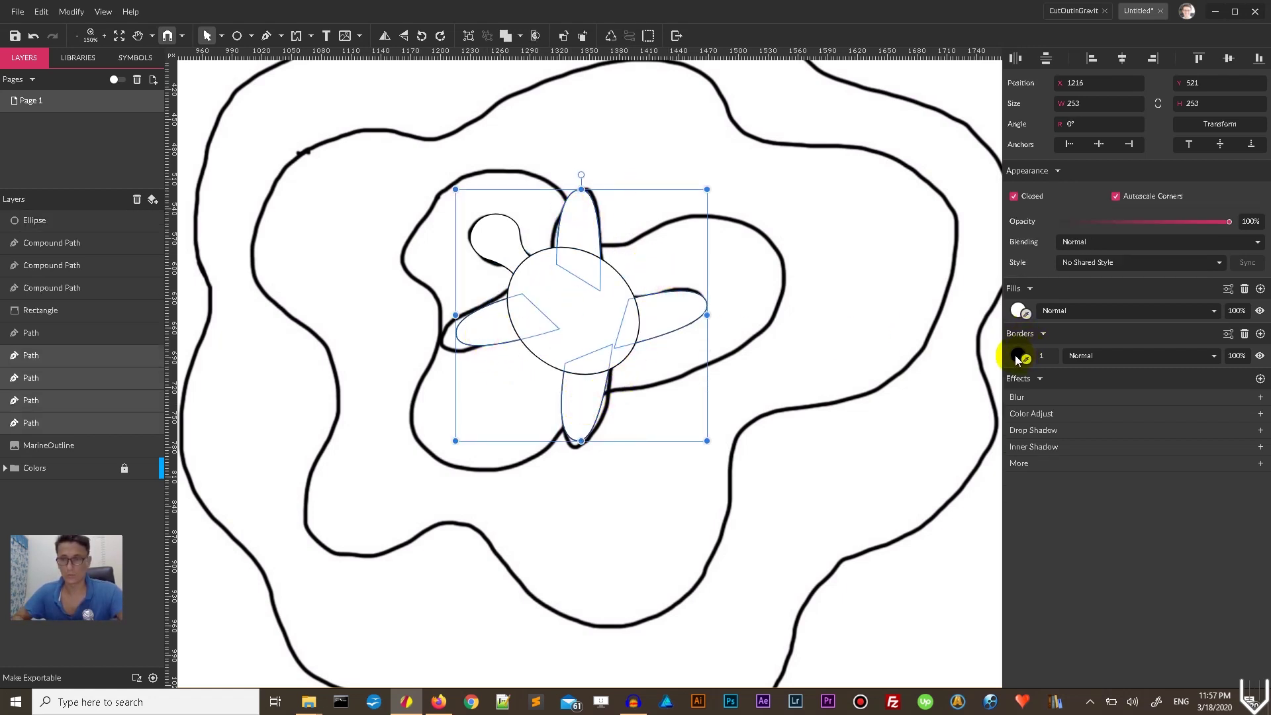
click(1018, 358)
click(1008, 352)
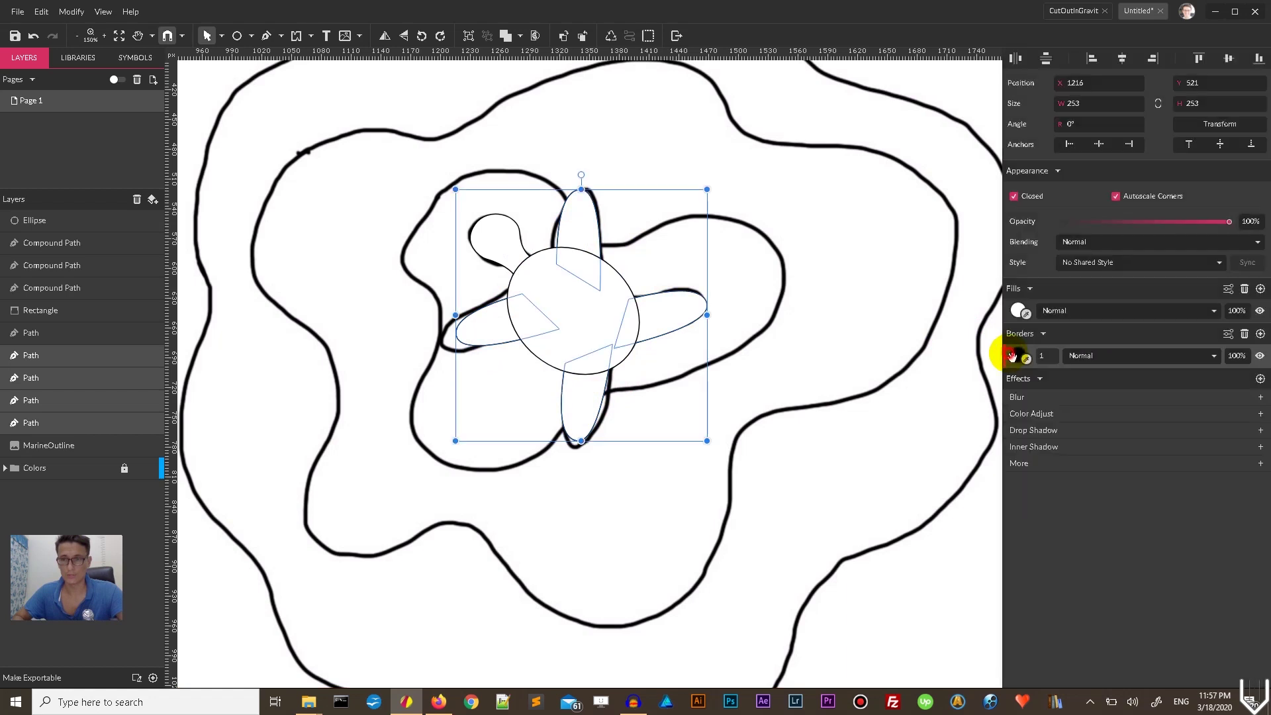
click(1244, 334)
click(1017, 310)
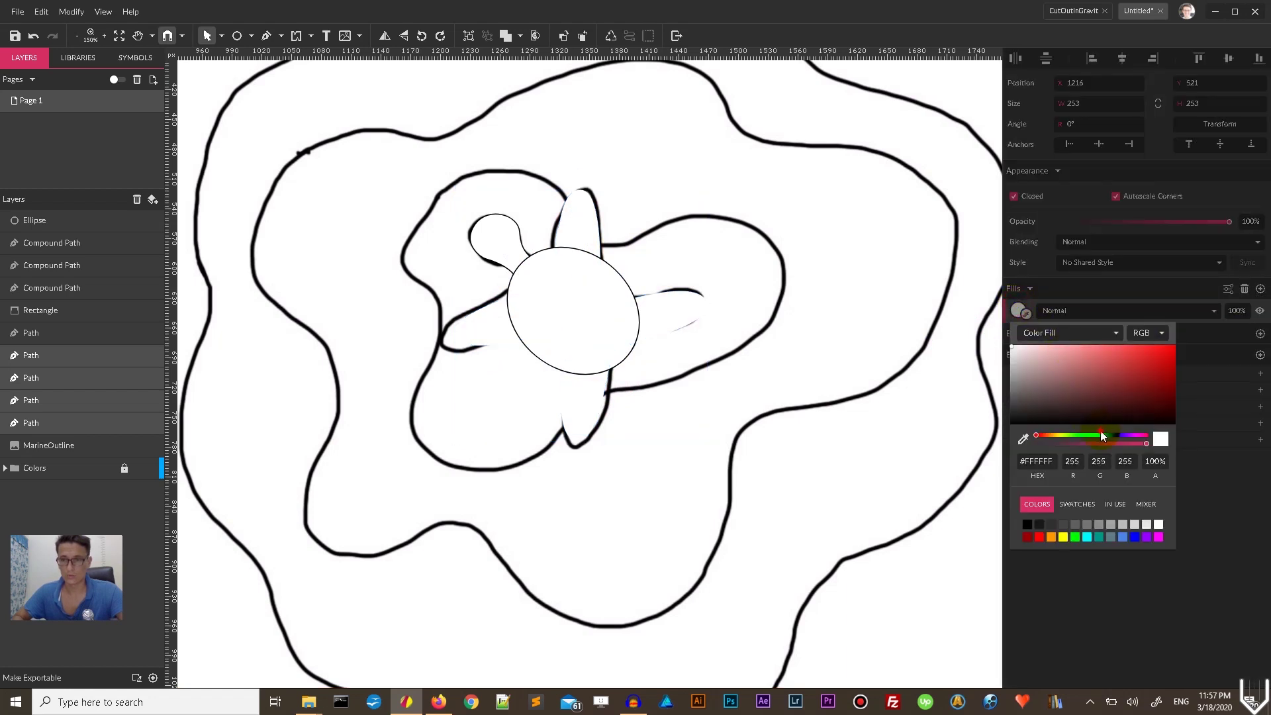
drag(1100, 432, 1086, 434)
click(1126, 385)
drag(1125, 387, 1120, 389)
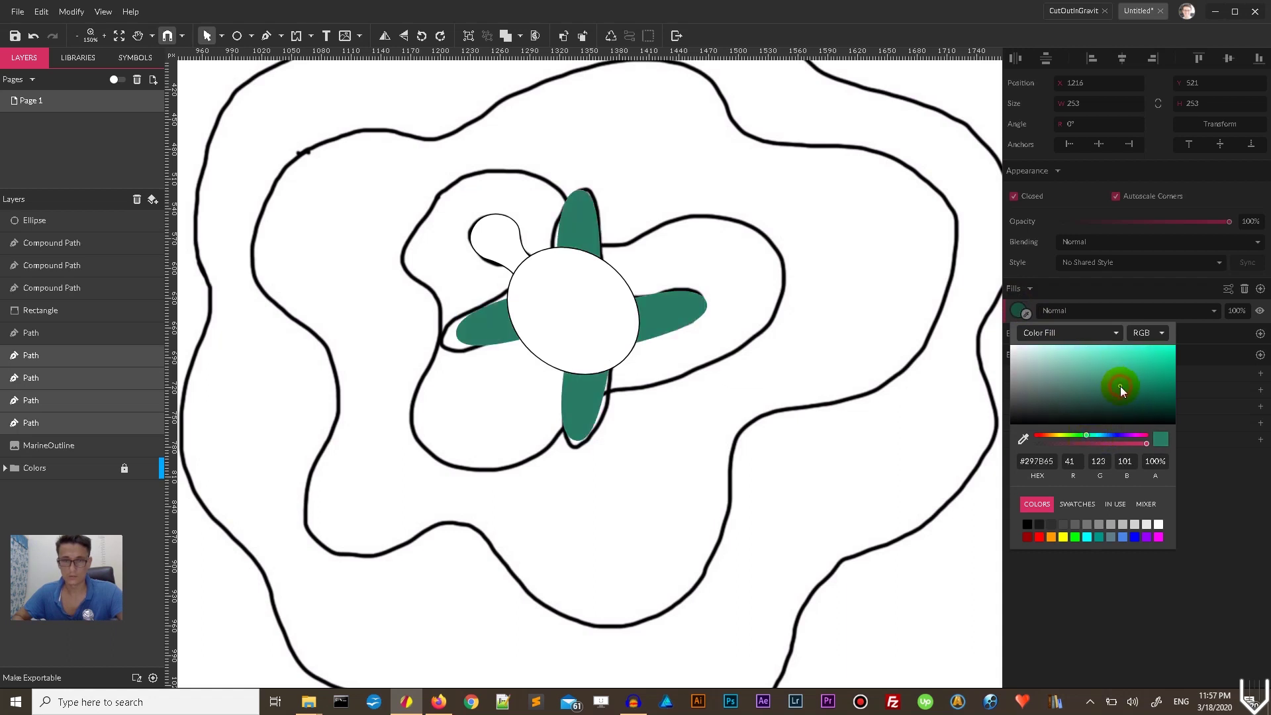
Remove the head's black outline and fill it a lighter green.
click(488, 239)
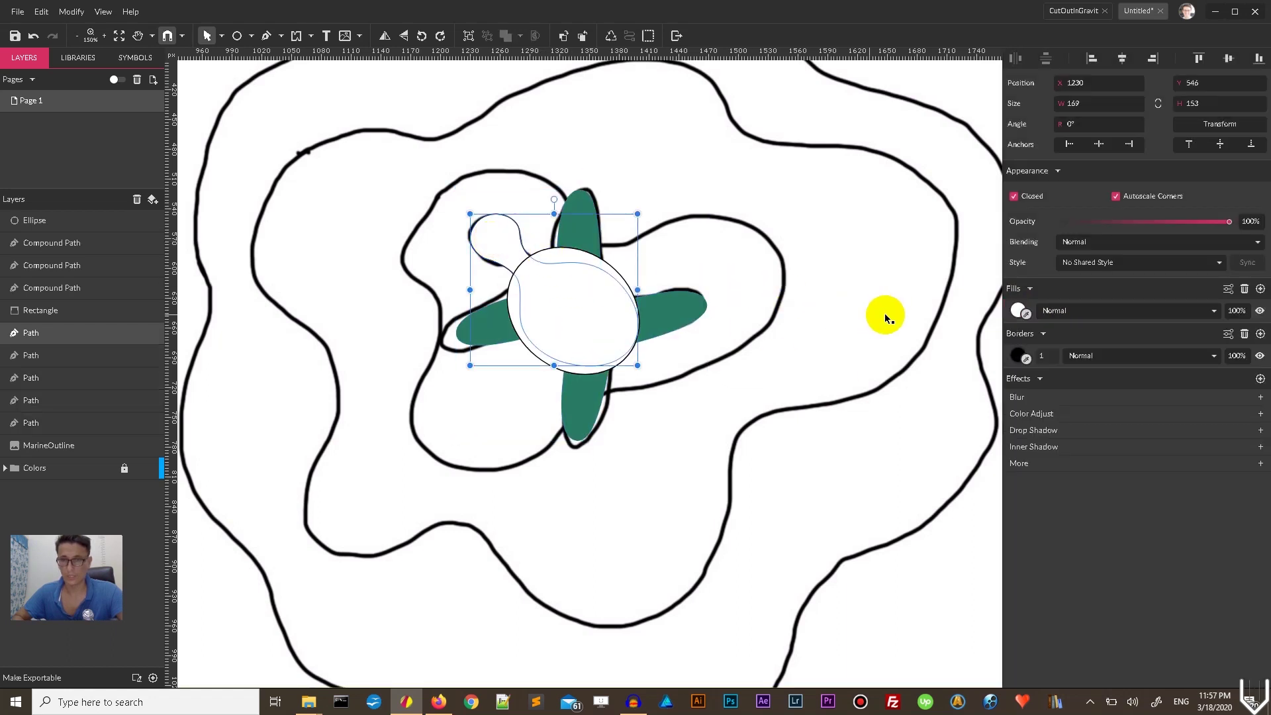
click(1012, 357)
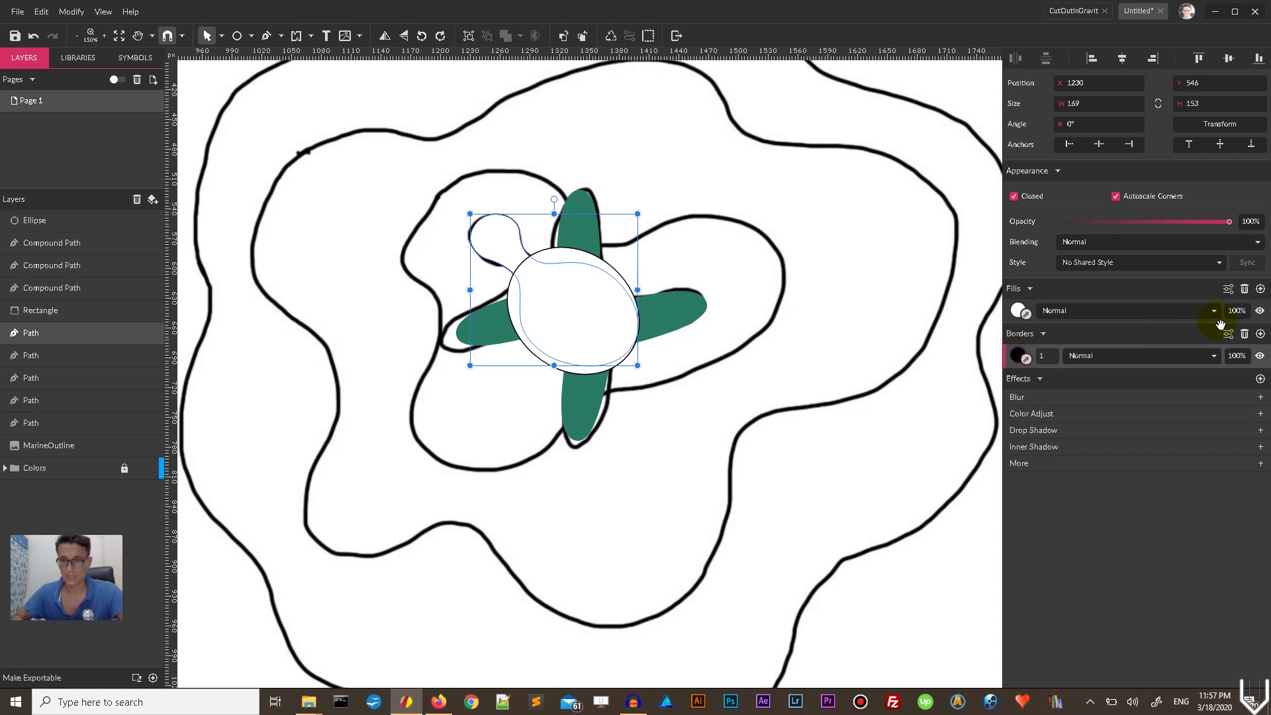
click(1244, 335)
drag(1031, 322, 583, 232)
click(1019, 312)
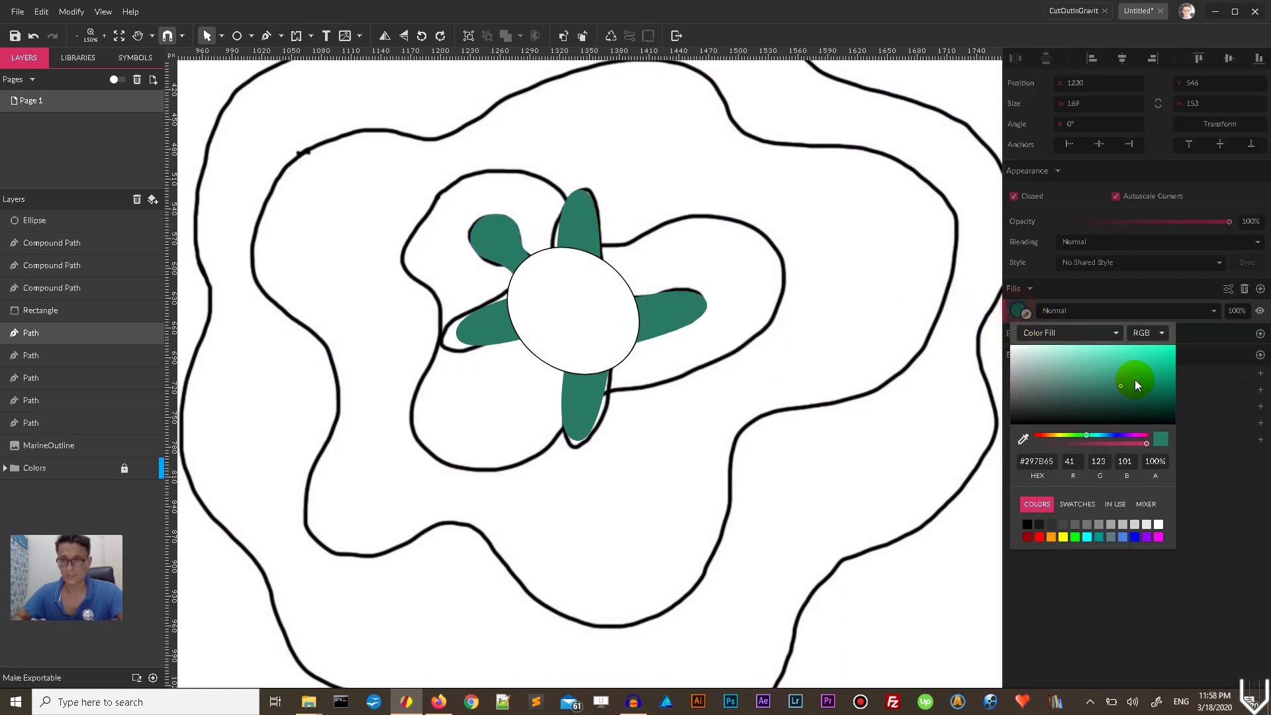
drag(1121, 386, 1107, 373)
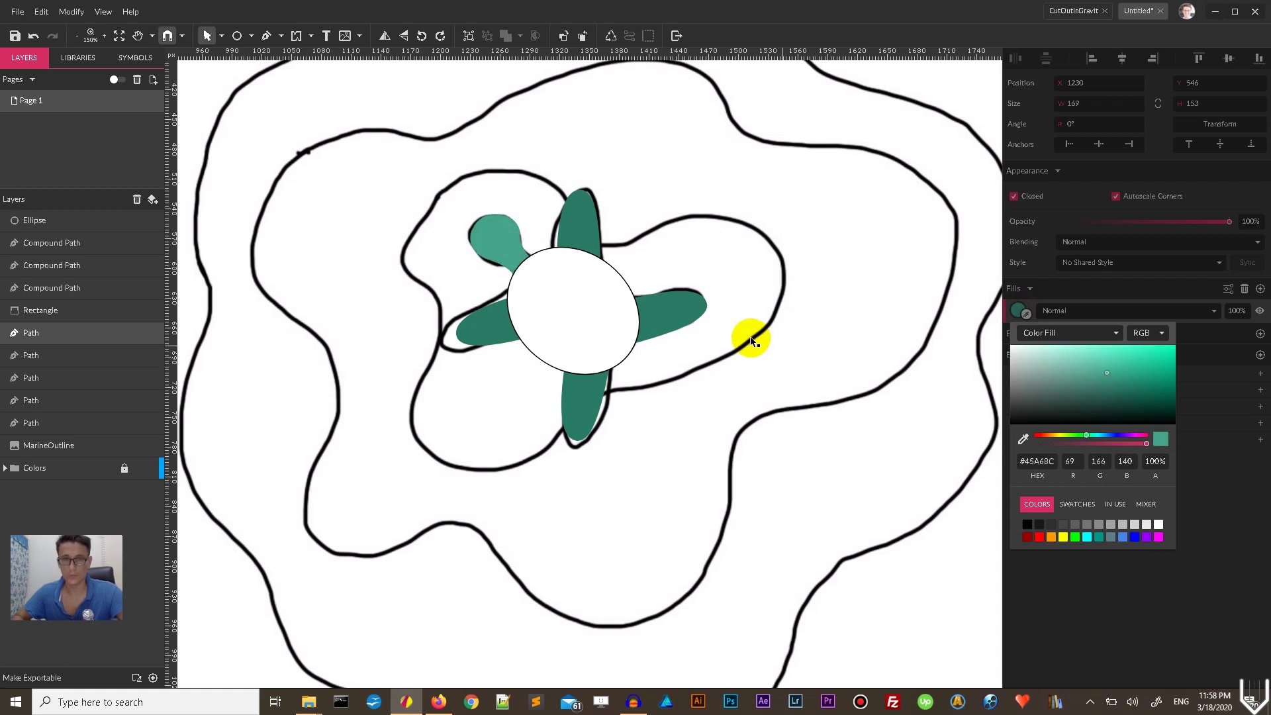
Remove the shell ellipse's outline and fill it light blue #64BFEC.
click(559, 315)
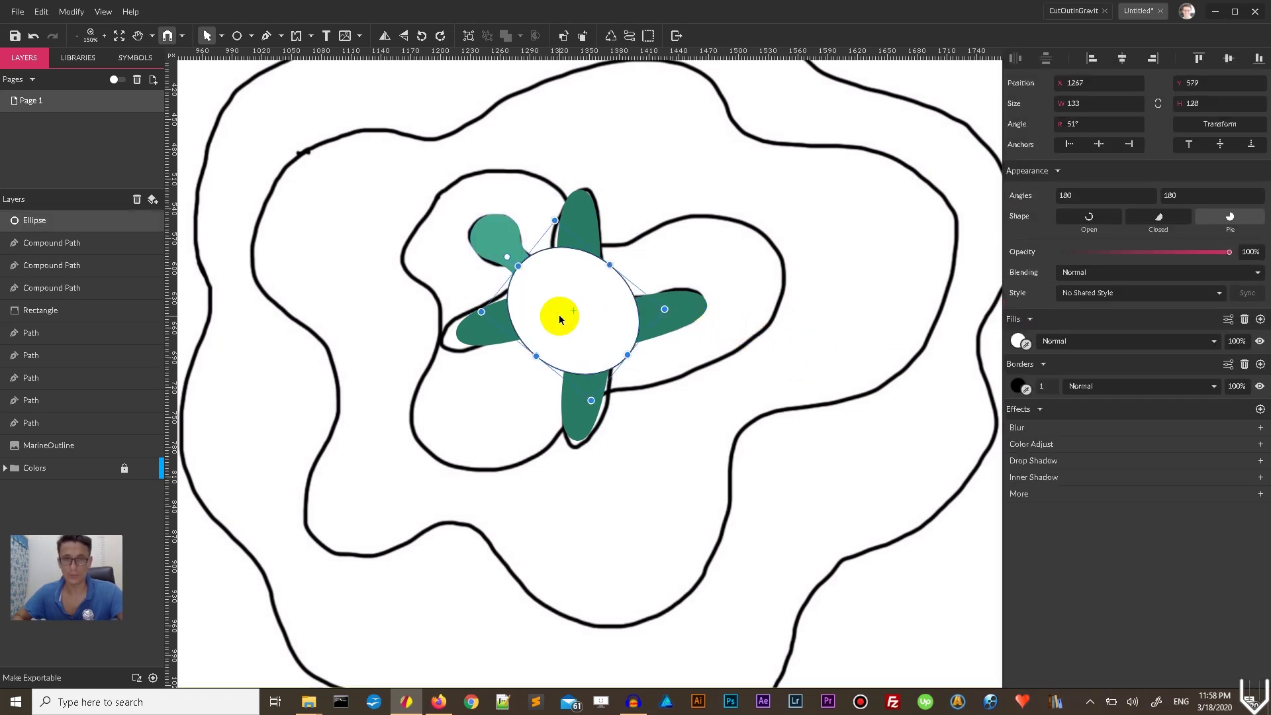
click(1244, 364)
click(1019, 340)
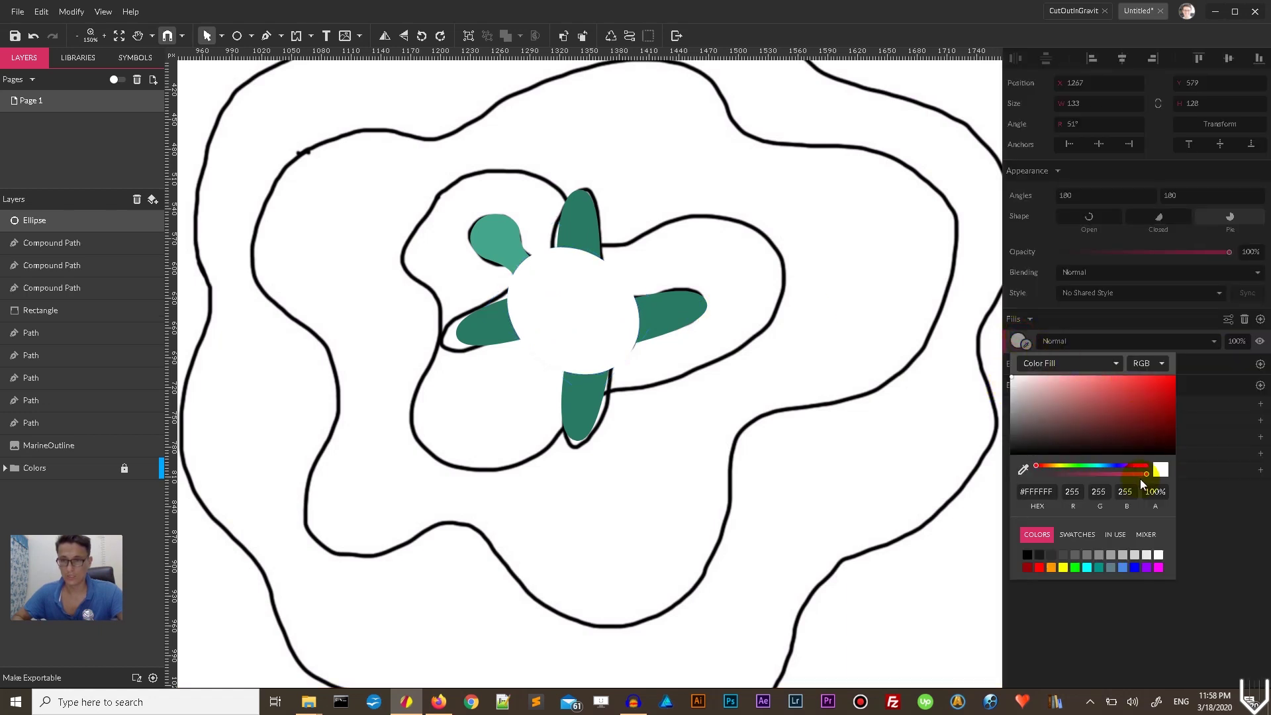
drag(1107, 466, 1098, 463)
mouse_move(1106, 415)
mouse_down()
mouse_move(1118, 465)
mouse_move(1097, 467)
mouse_up()
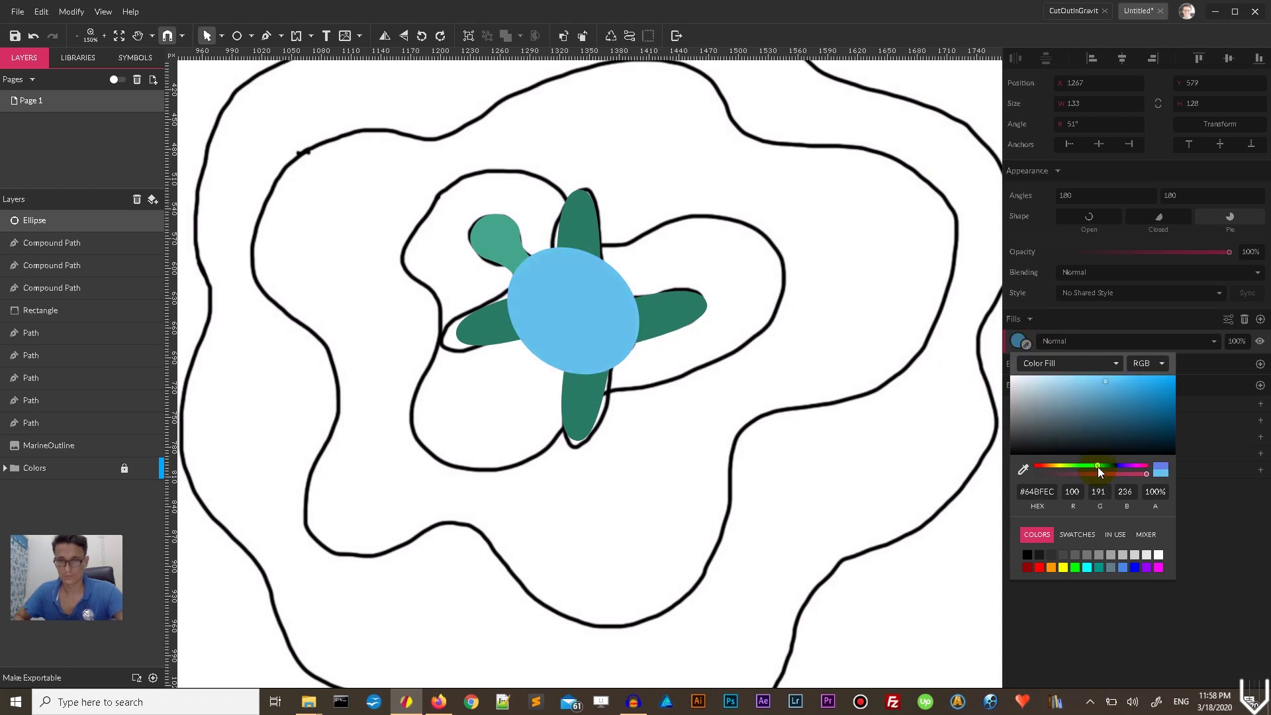
click(598, 324)
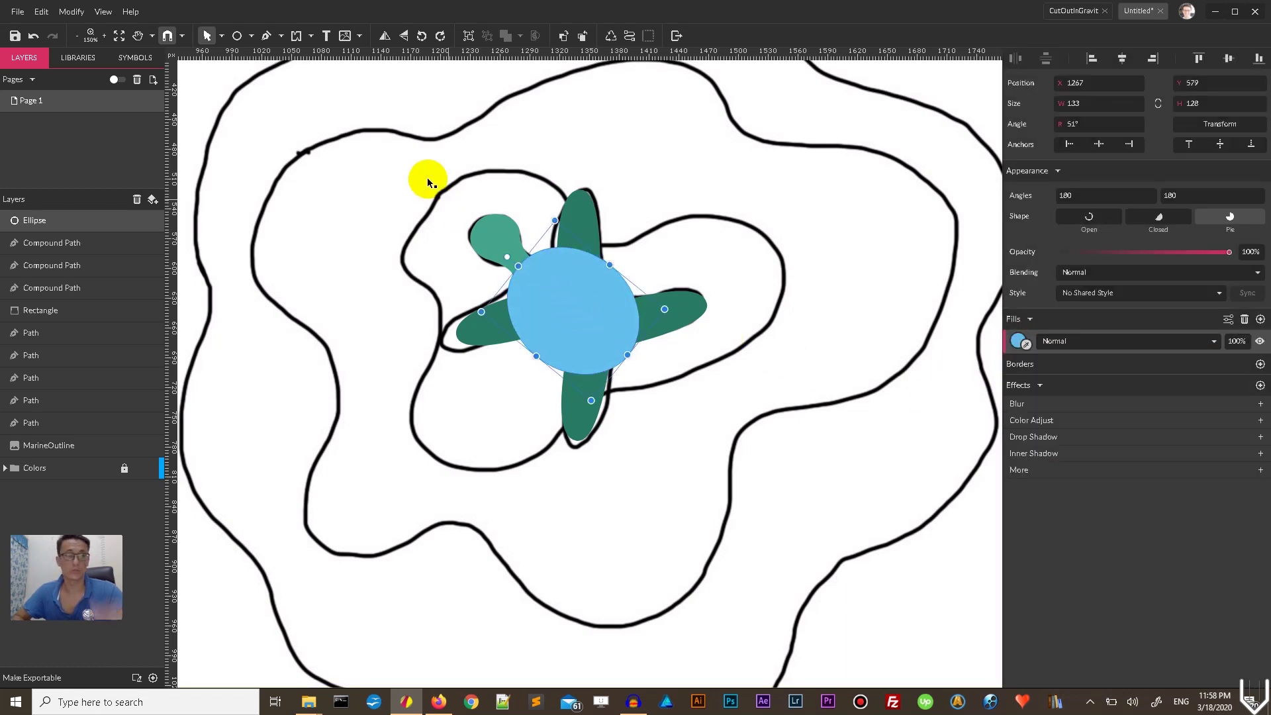
click(265, 36)
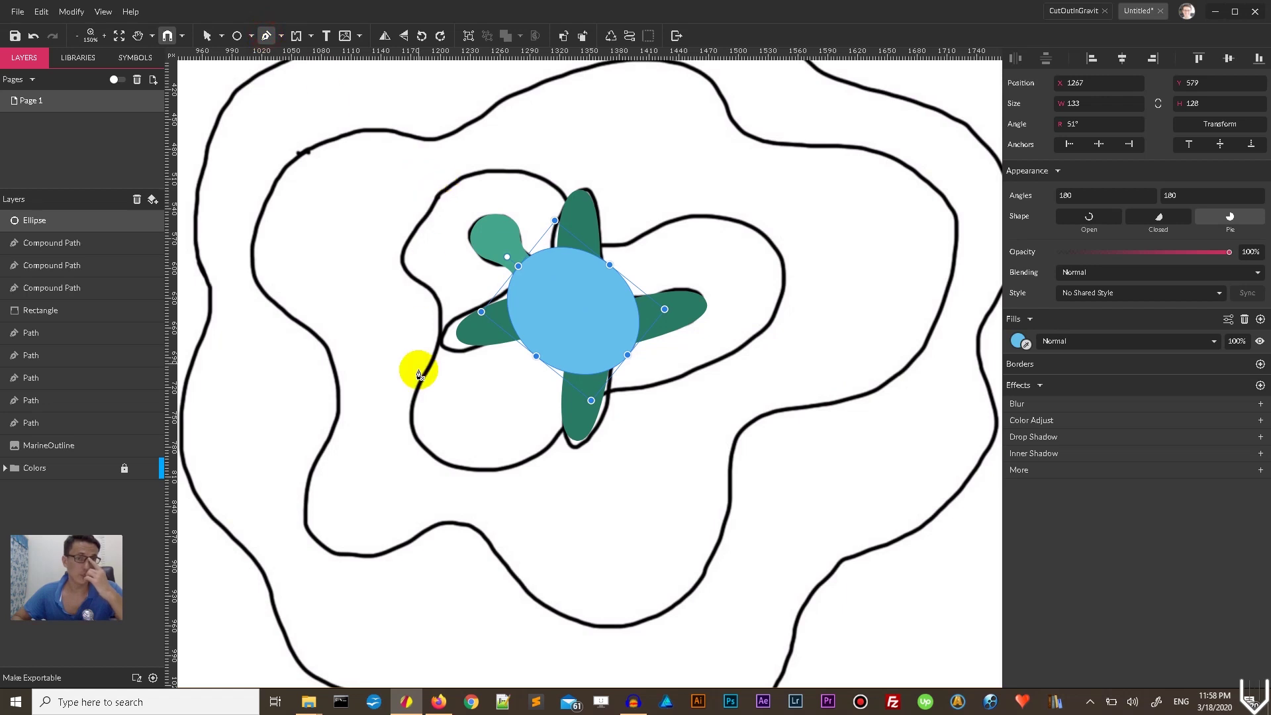
Draw the first curved pattern line across the shell and move it above the shell.
key(v)
click(433, 260)
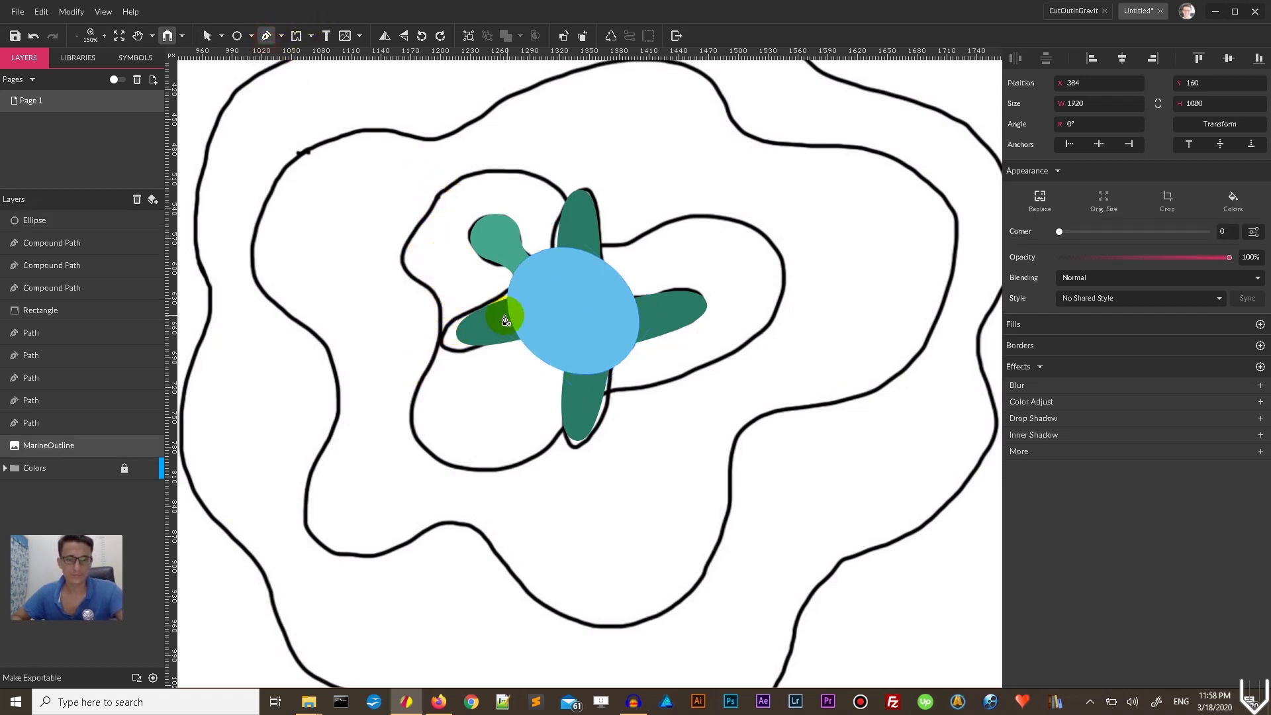
click(473, 278)
drag(616, 395, 663, 478)
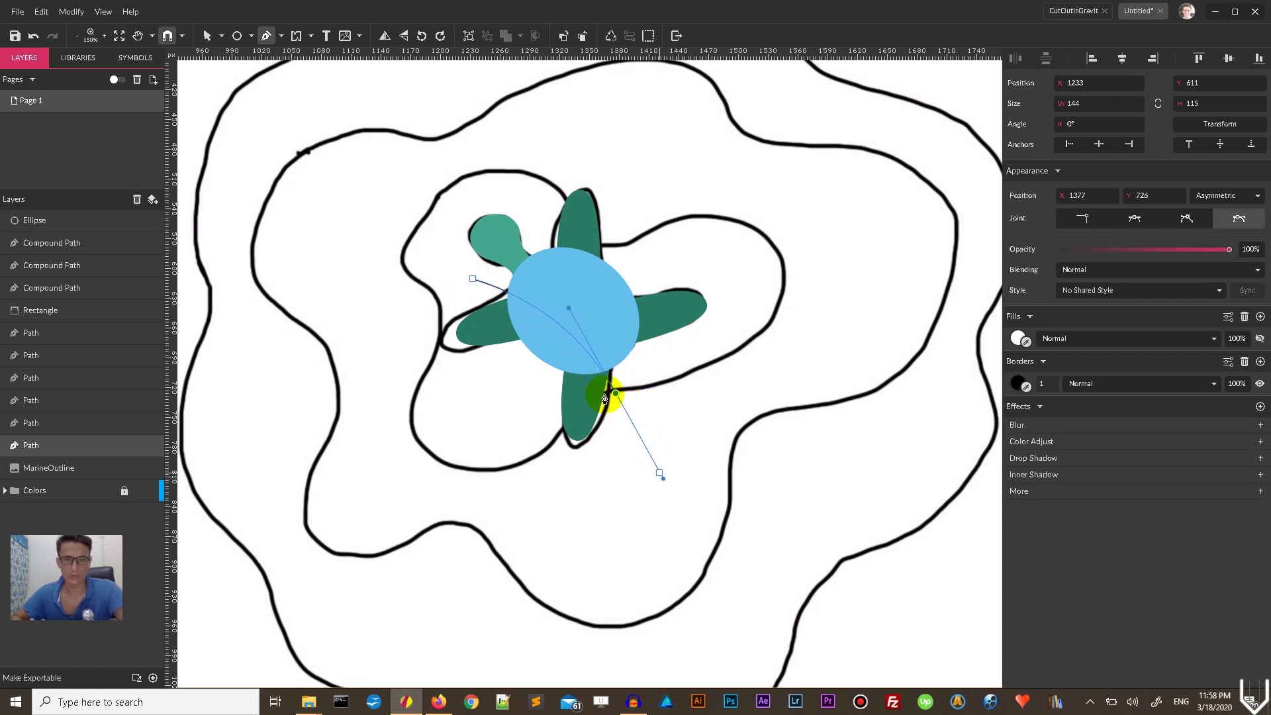
click(281, 37)
click(301, 57)
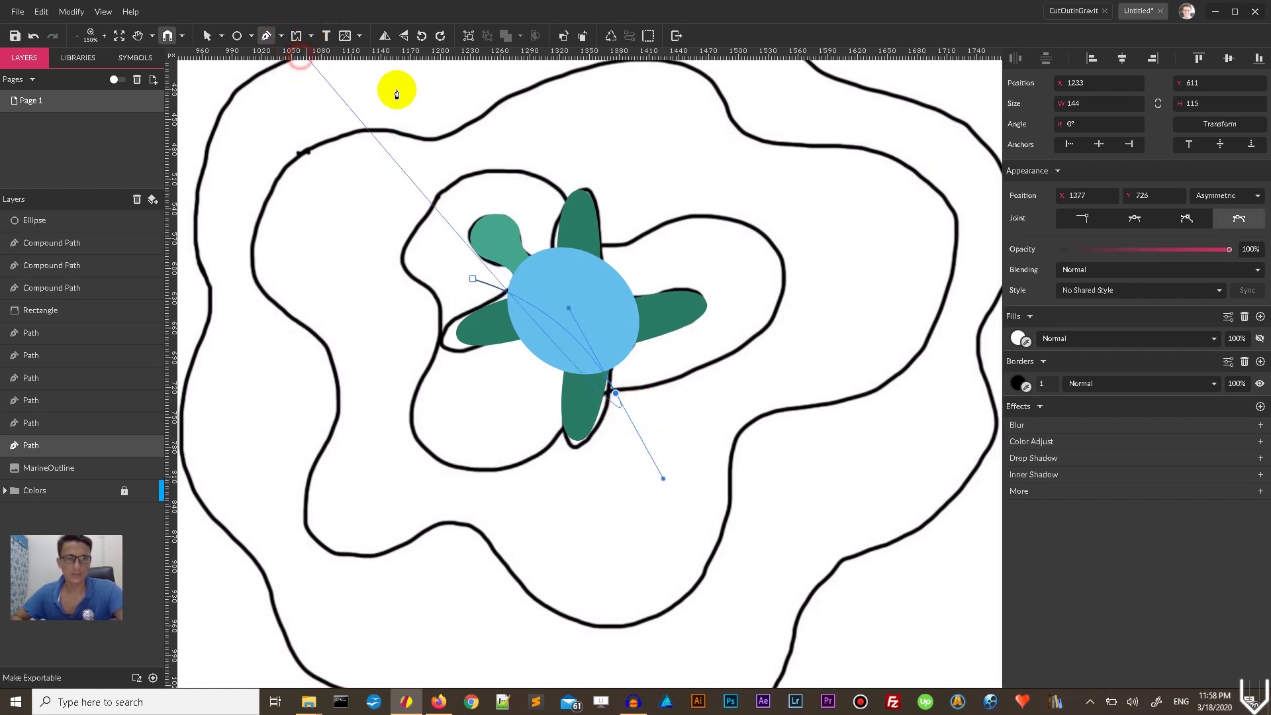
key(Escape)
click(695, 220)
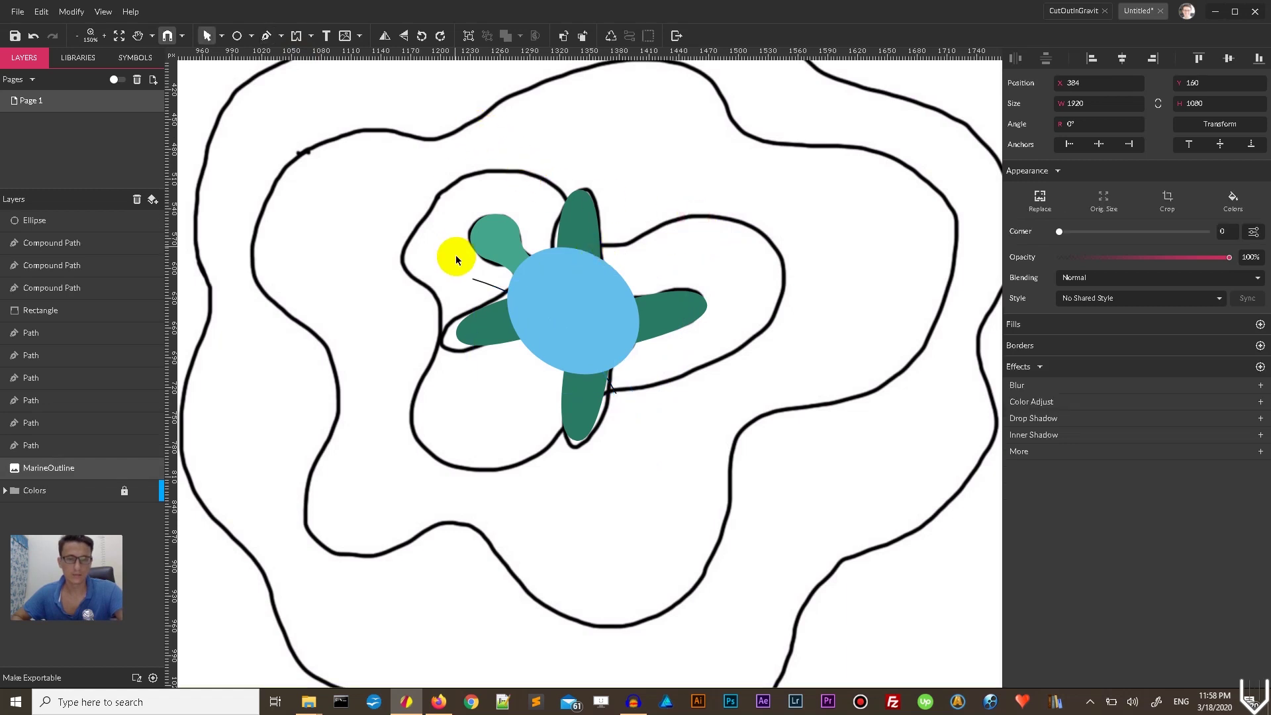
click(485, 288)
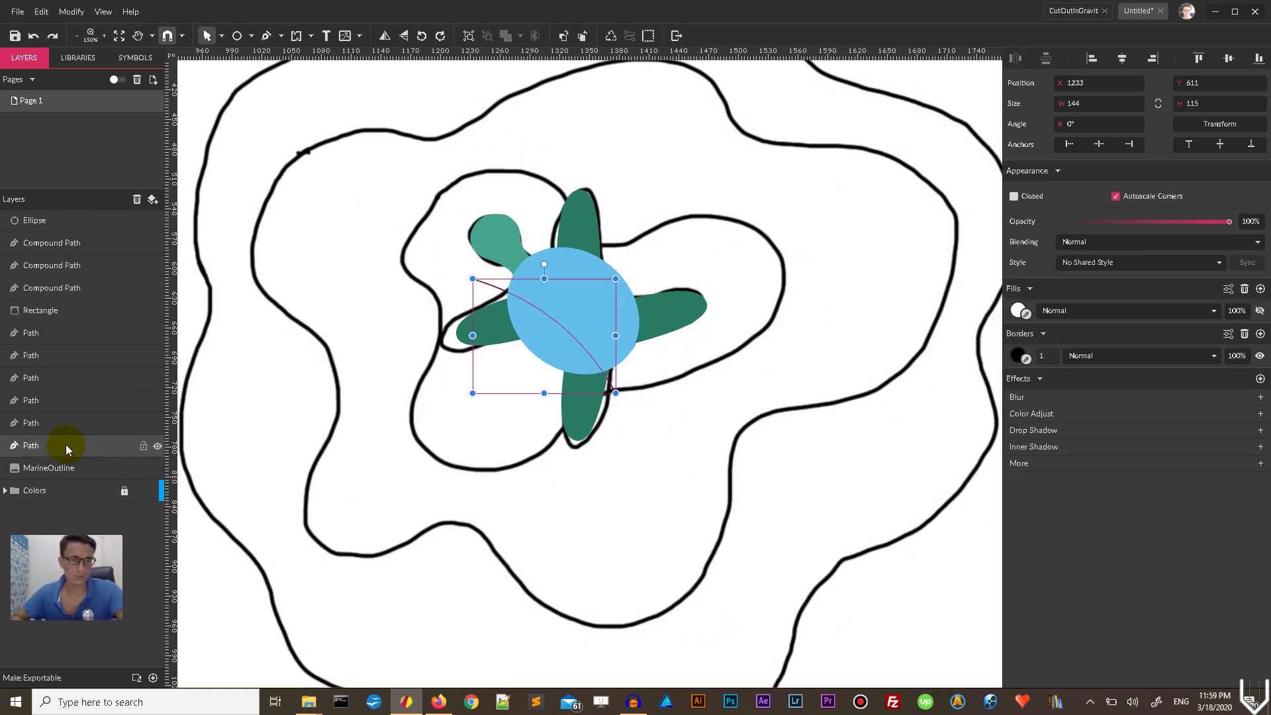
key(ctrl+shift+Up)
Draw the second and third curved pattern lines across the shell, removing the third's fill.
click(266, 36)
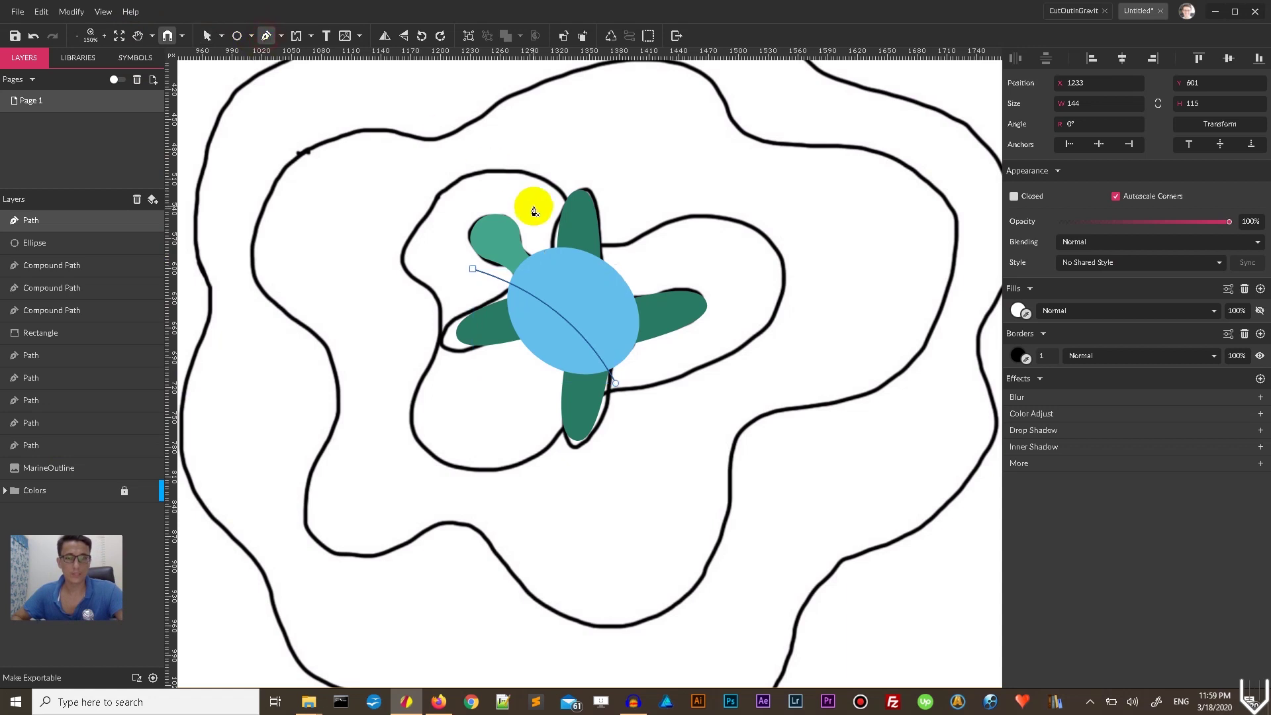
click(526, 217)
drag(673, 351, 779, 382)
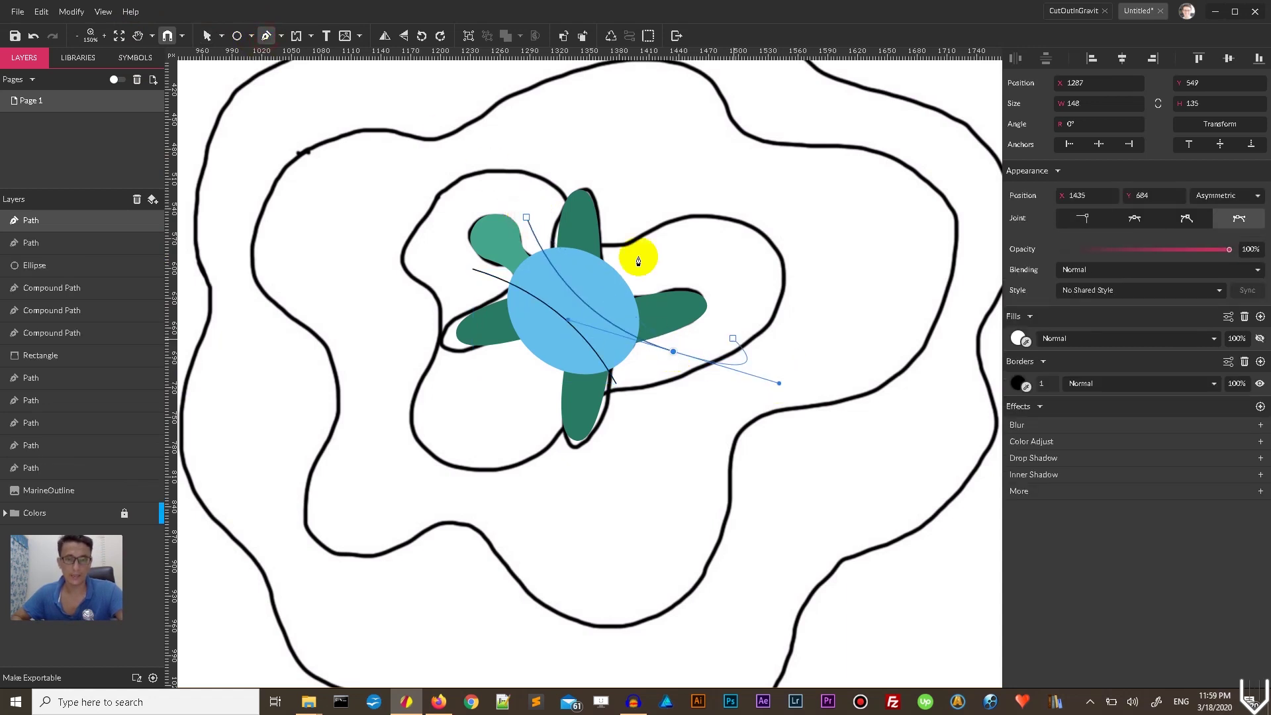
click(222, 36)
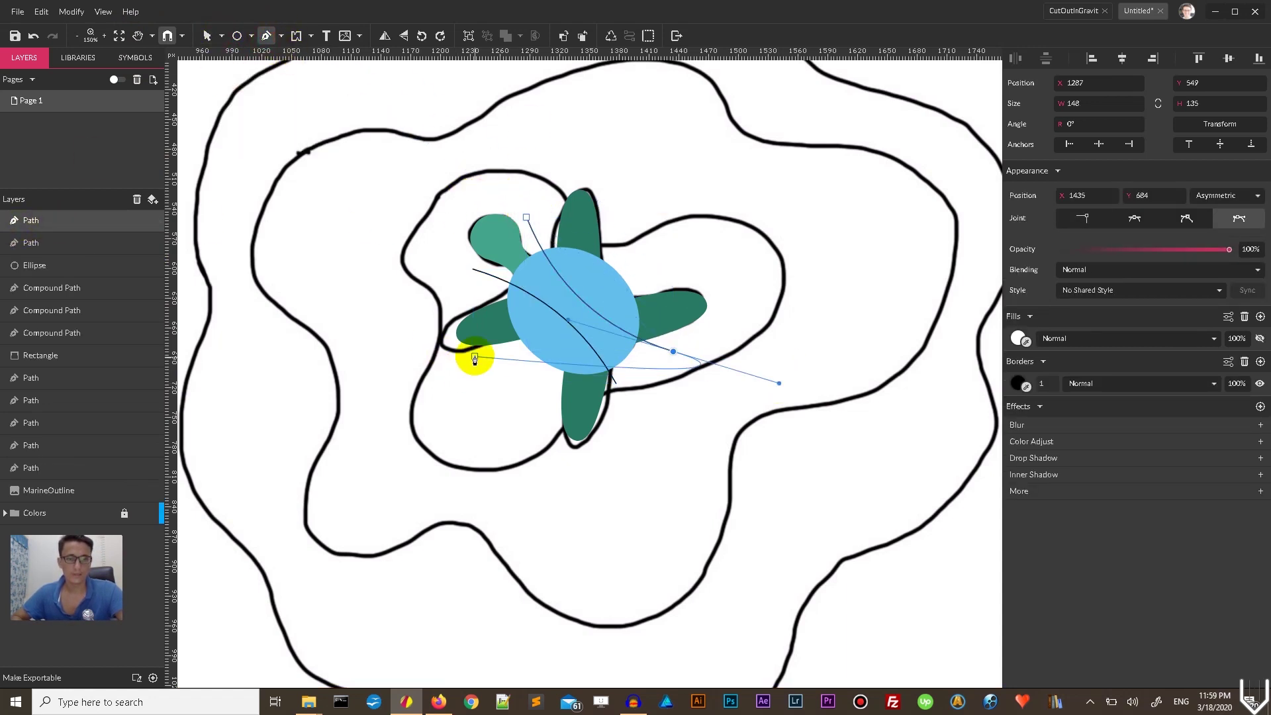
click(266, 36)
click(491, 333)
mouse_move(609, 305)
mouse_down()
mouse_move(610, 143)
mouse_move(607, 176)
mouse_move(582, 176)
mouse_up()
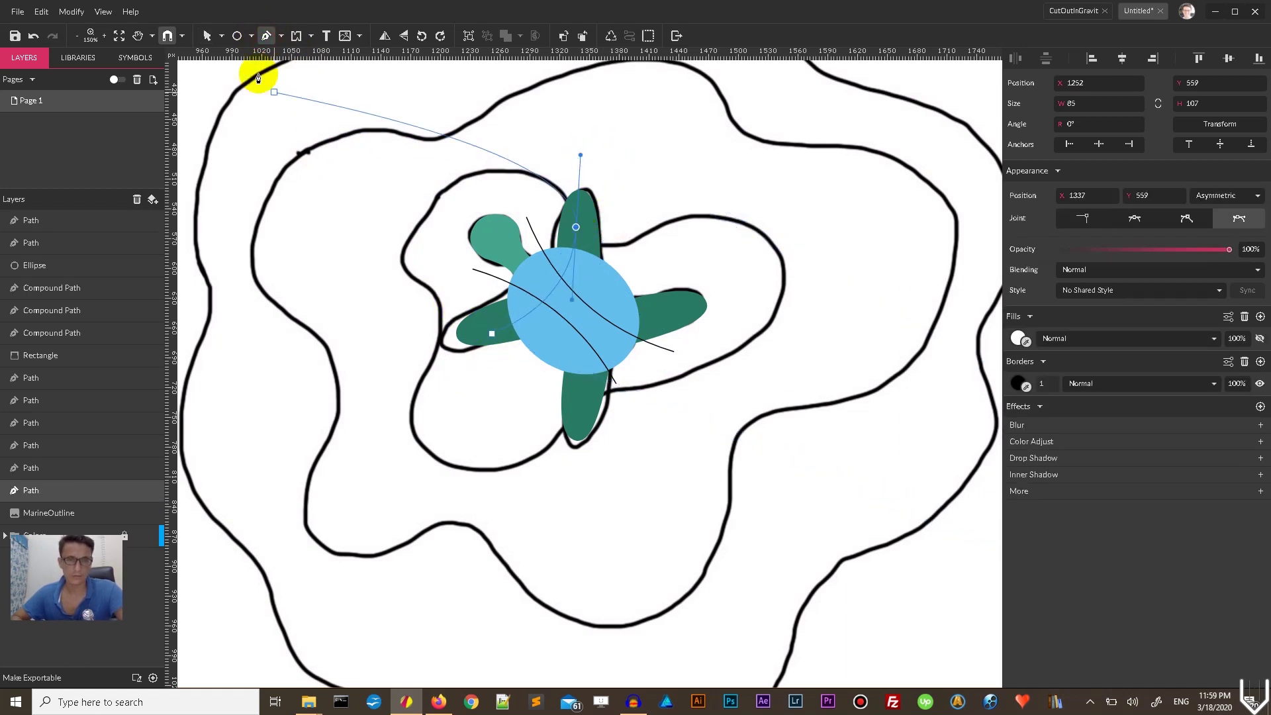
click(281, 36)
click(295, 63)
key(Escape)
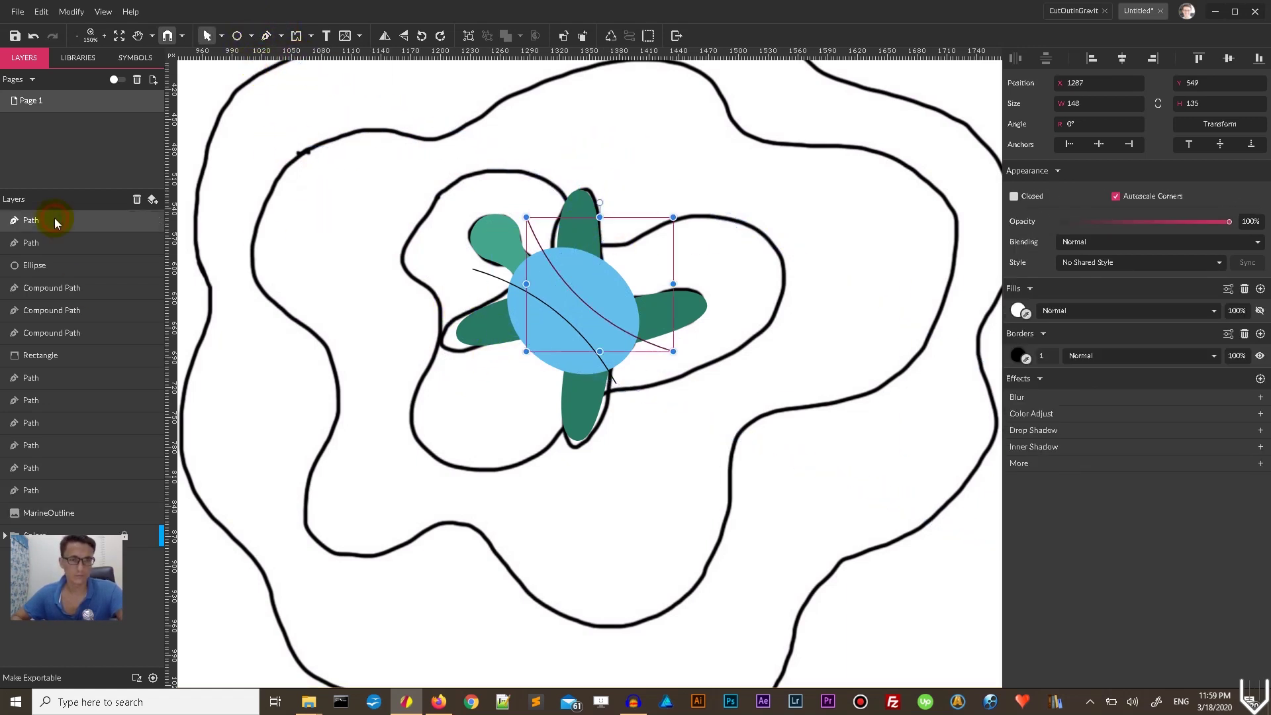
click(1244, 288)
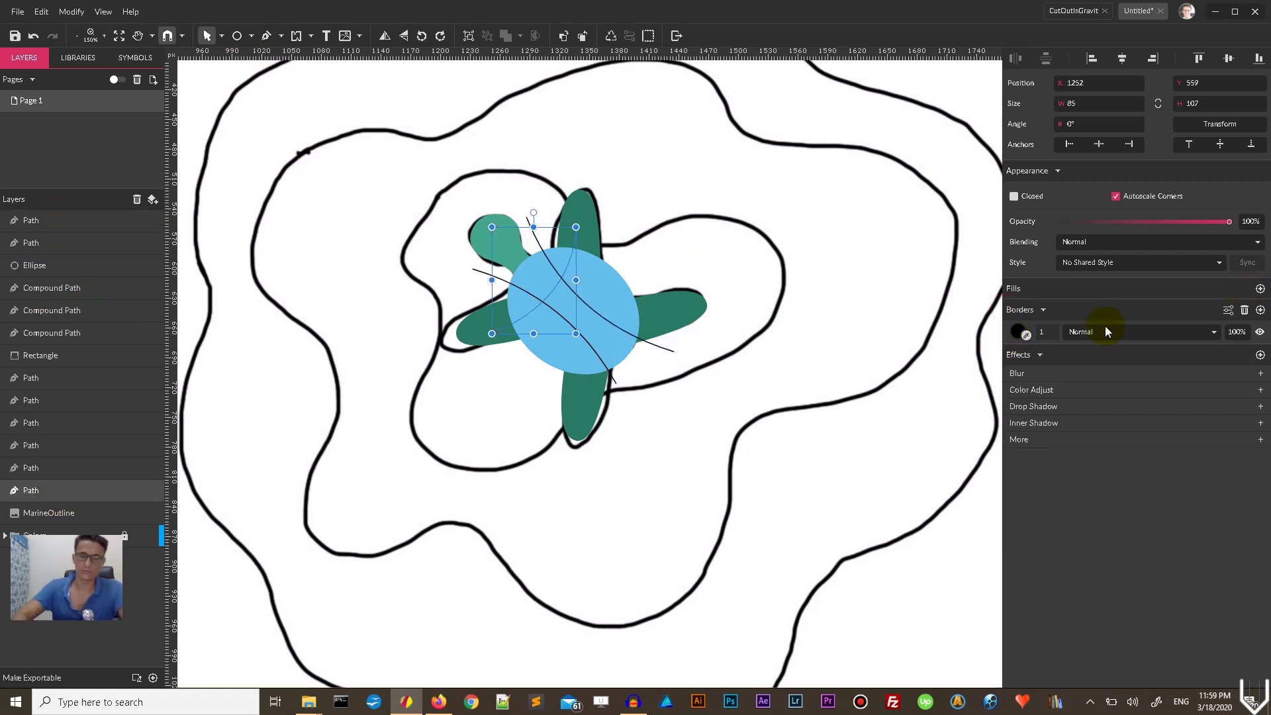
Draw the fourth curved line, then select all four lines and remove their fills.
key(p)
click(544, 389)
drag(665, 291, 732, 292)
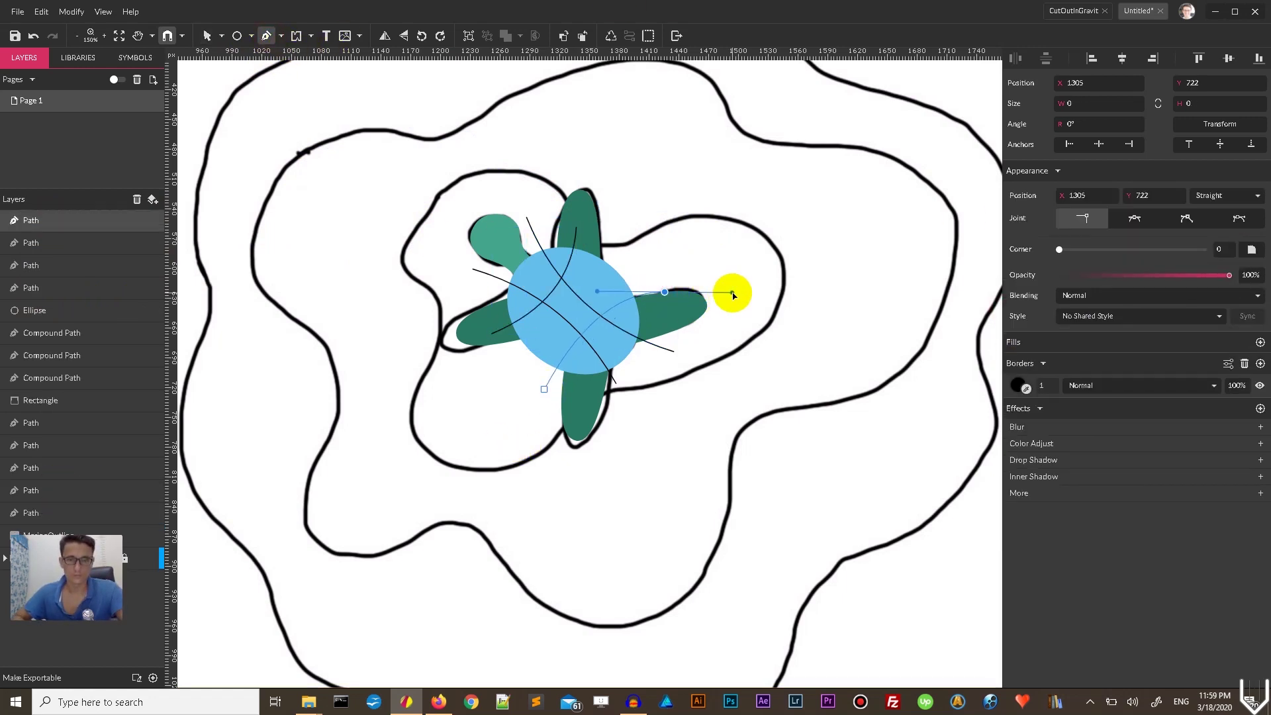
click(222, 41)
click(241, 57)
shift+click(51, 285)
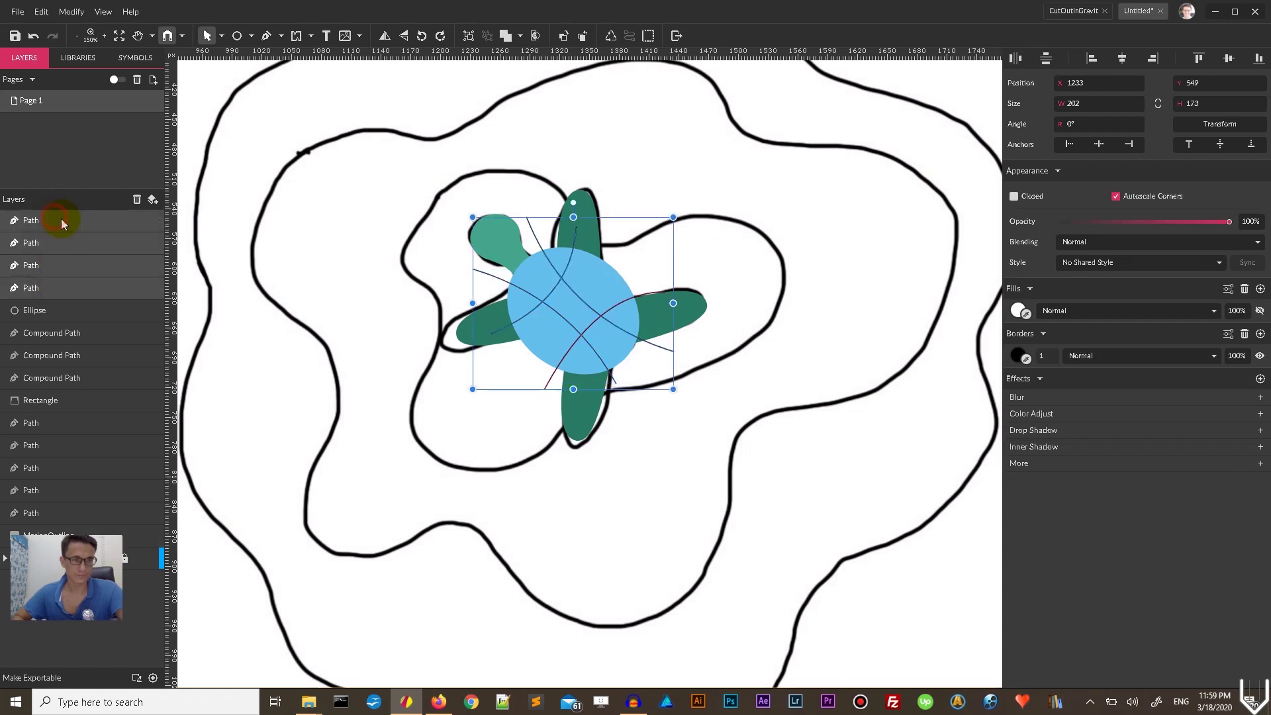
drag(1011, 358, 1010, 308)
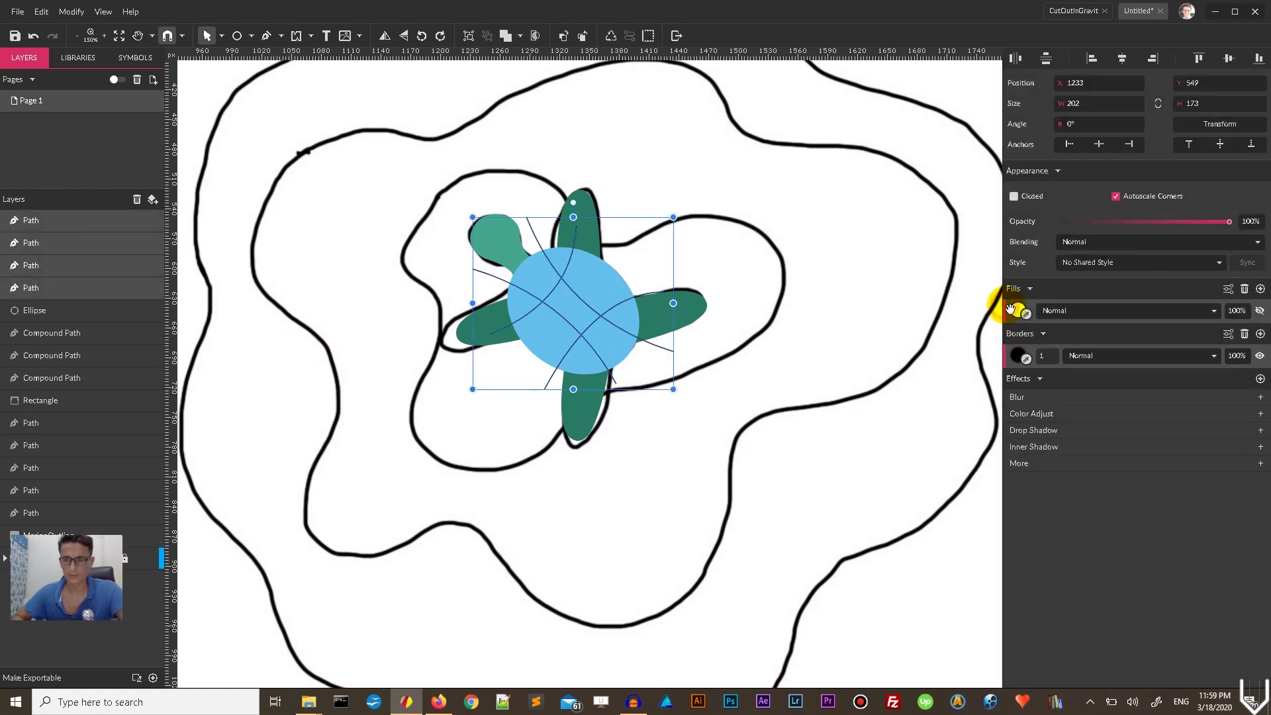
click(1245, 291)
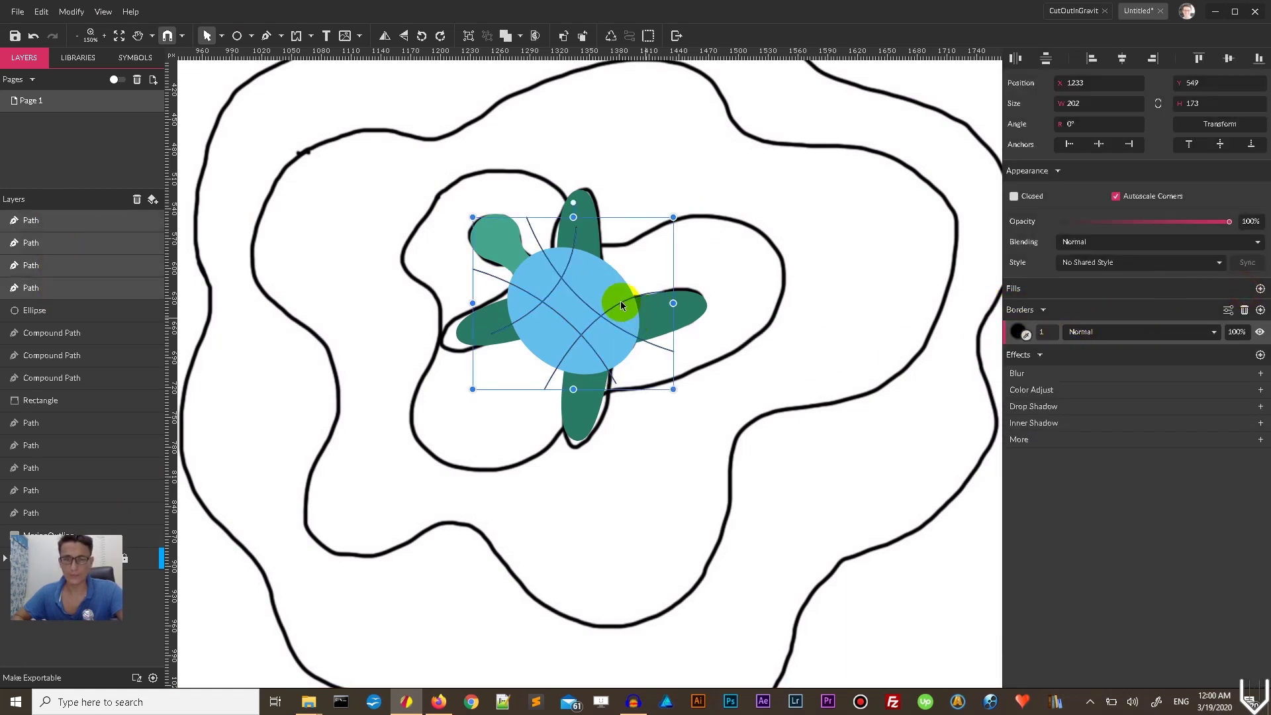
Duplicate the light blue shell ellipse and select the copy together with the four pattern lines.
click(581, 294)
click(588, 286)
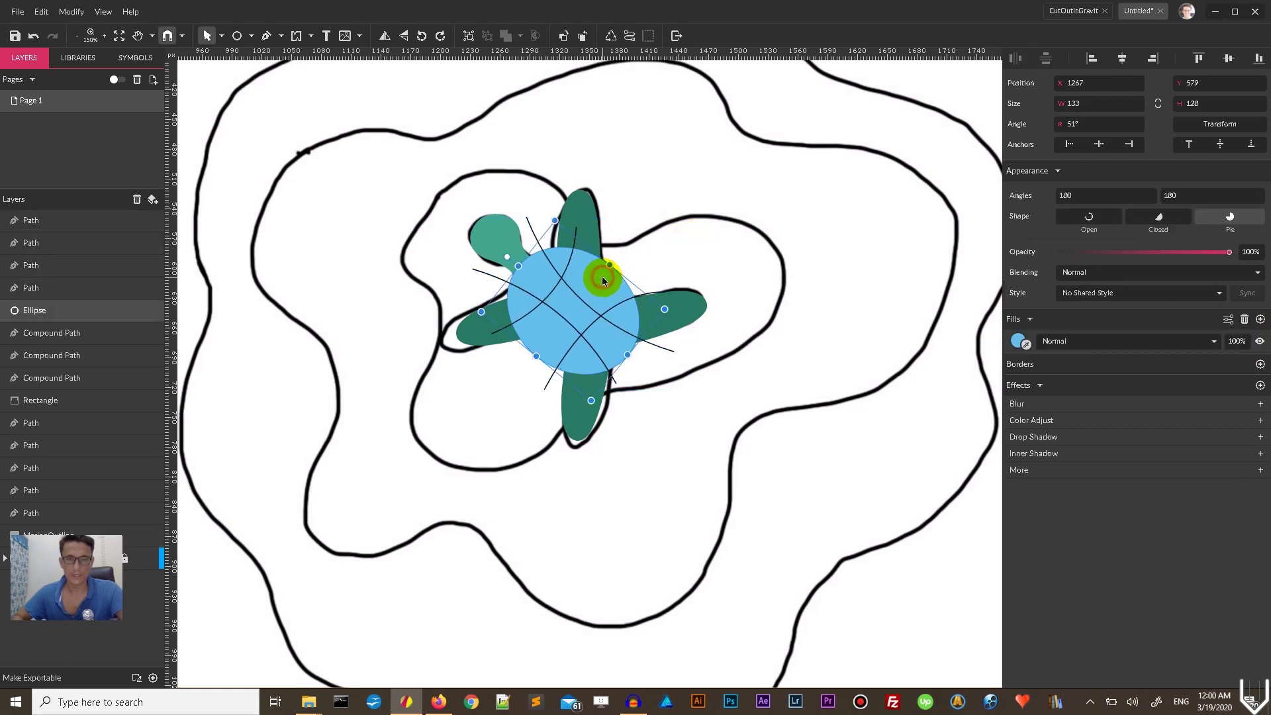
key(ctrl+v)
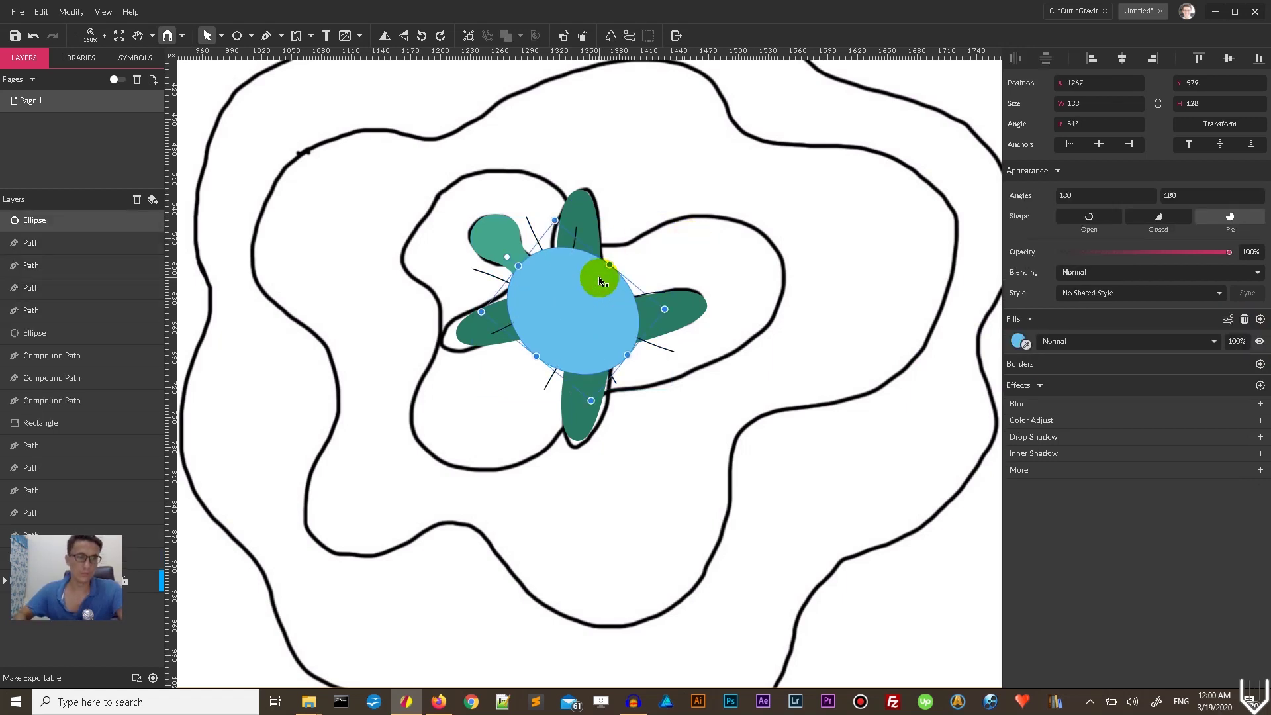
shift+click(70, 308)
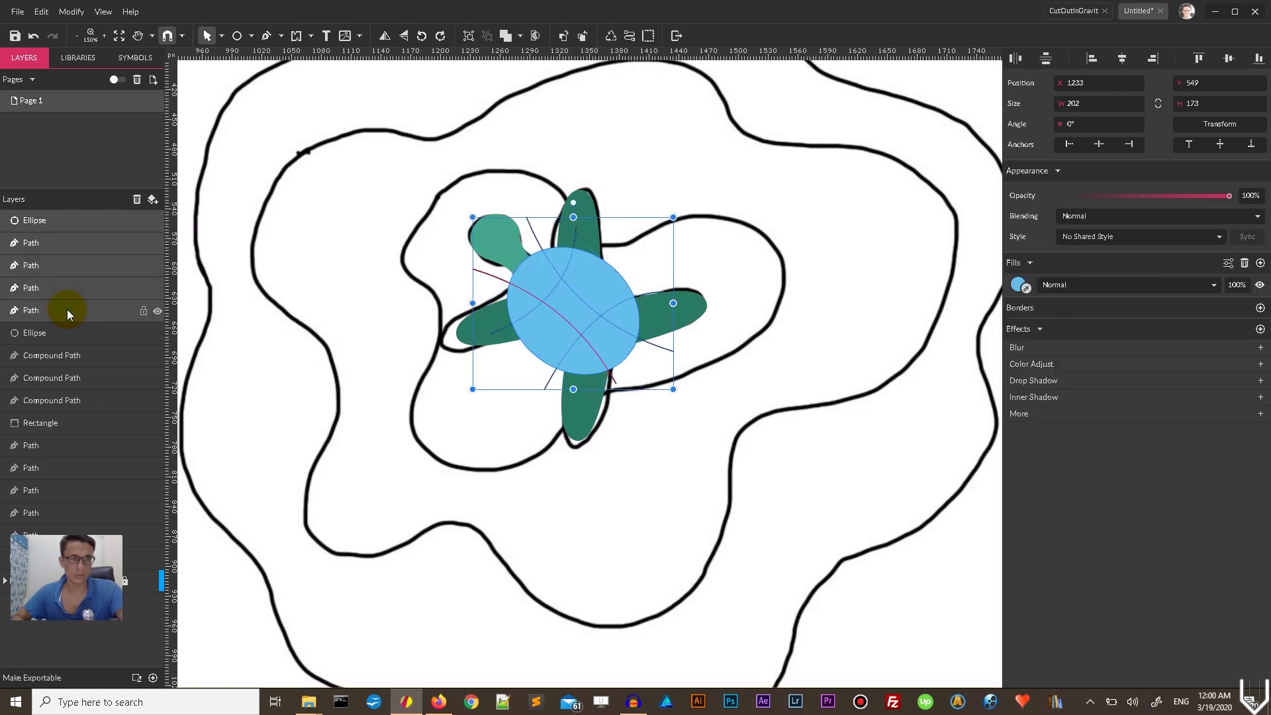
Mask the four pattern lines with the ellipse copy and remove the mask's white fill.
click(553, 291)
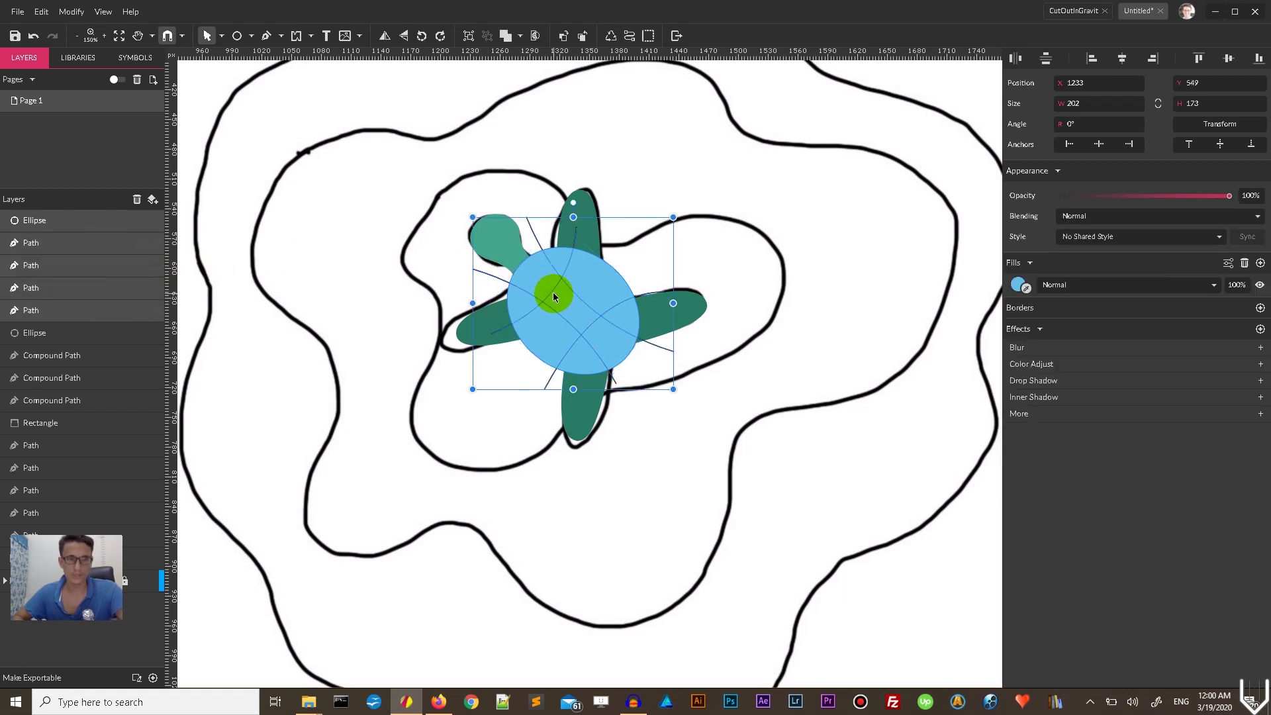
right_click(560, 282)
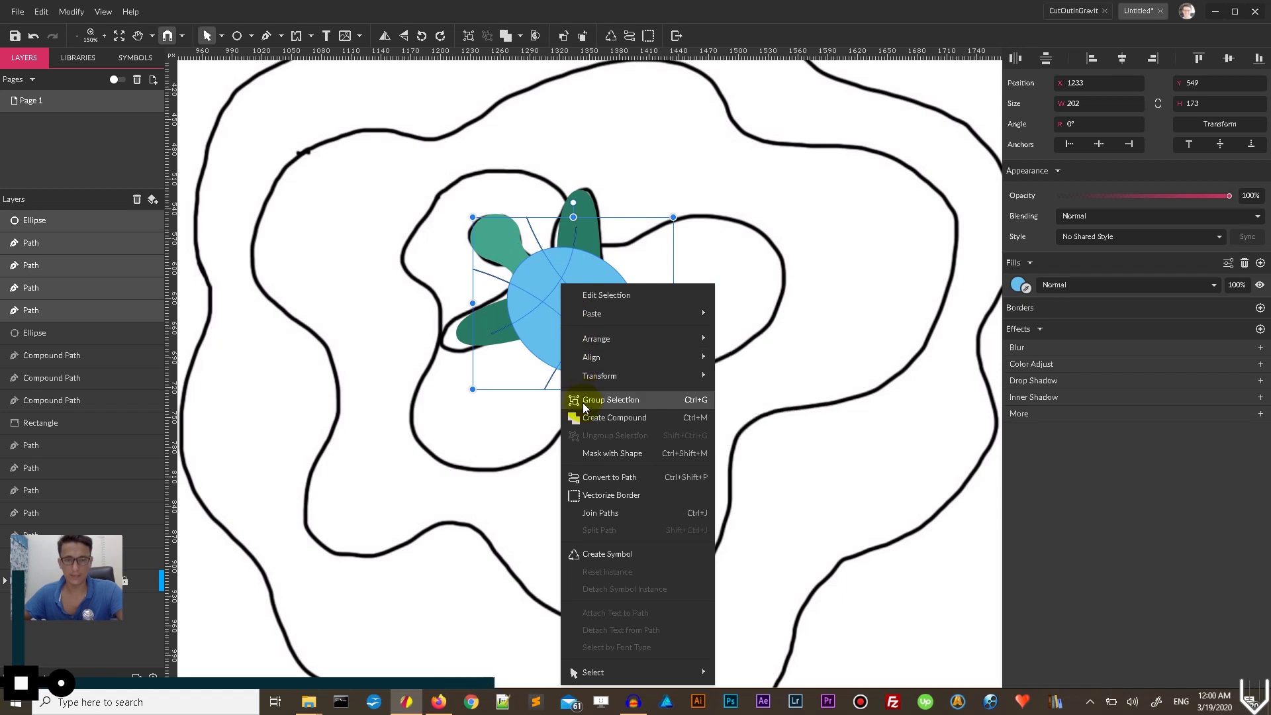
click(624, 452)
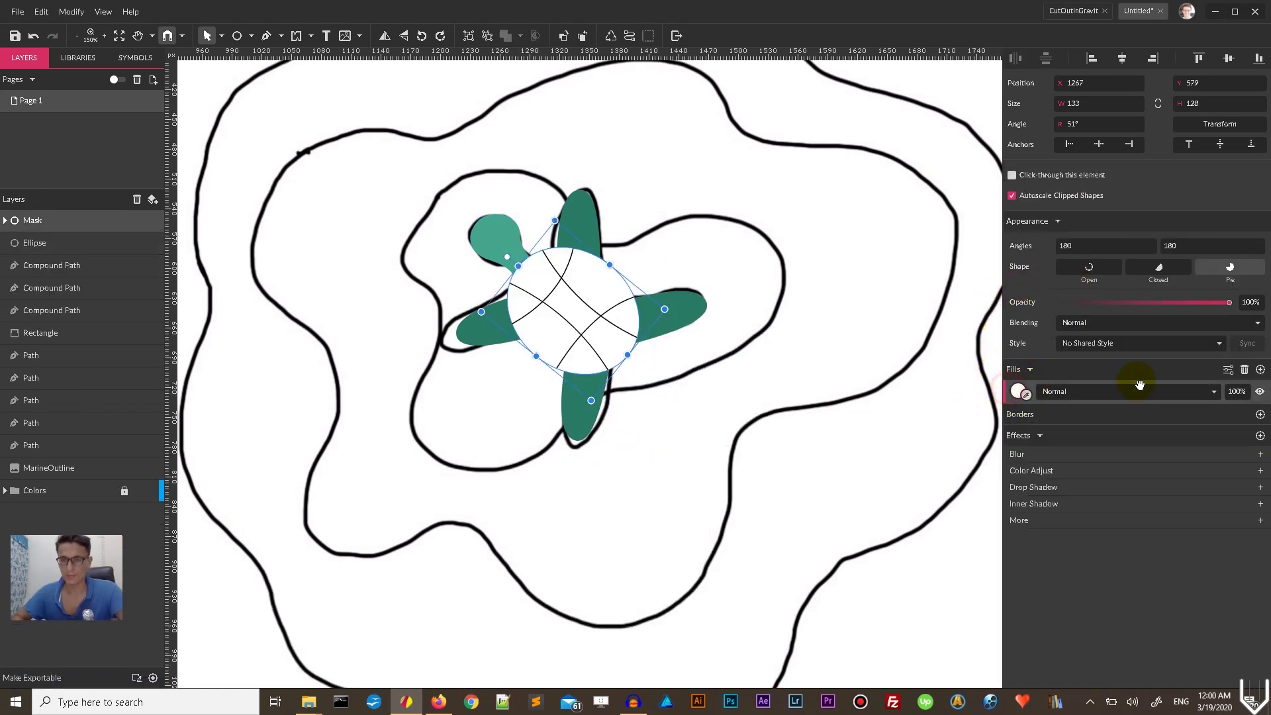
click(1243, 370)
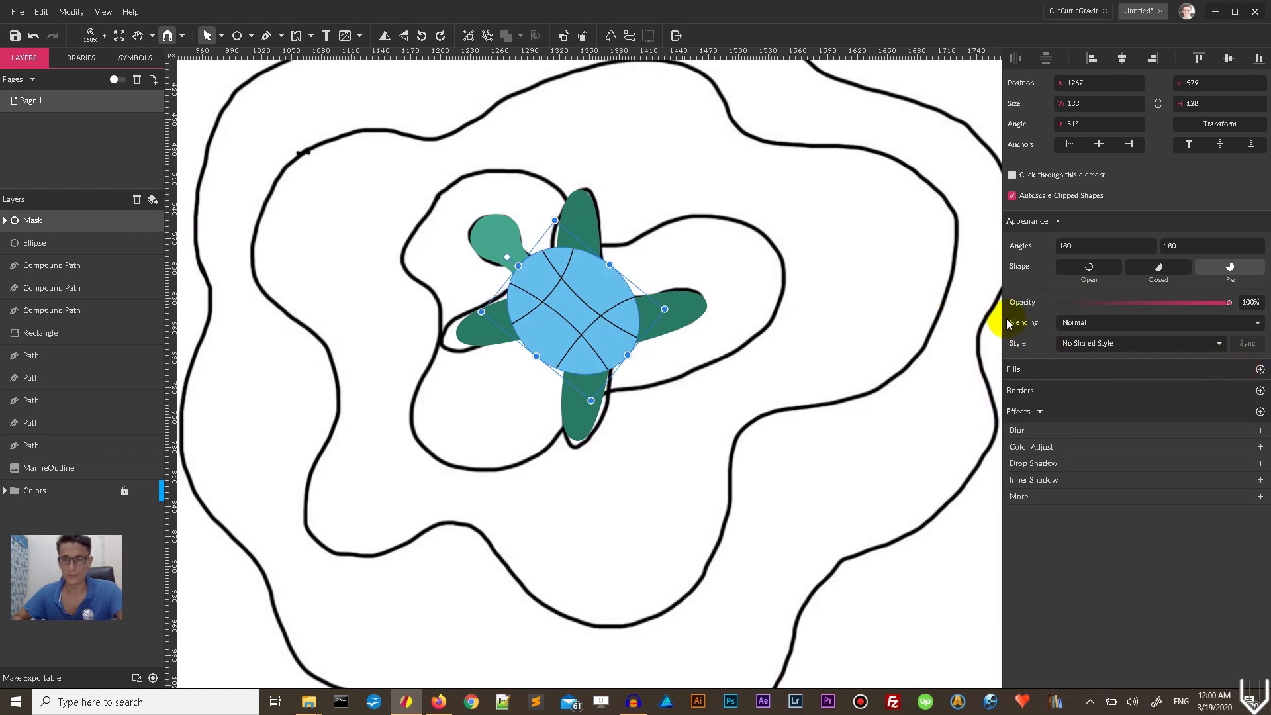
click(11, 221)
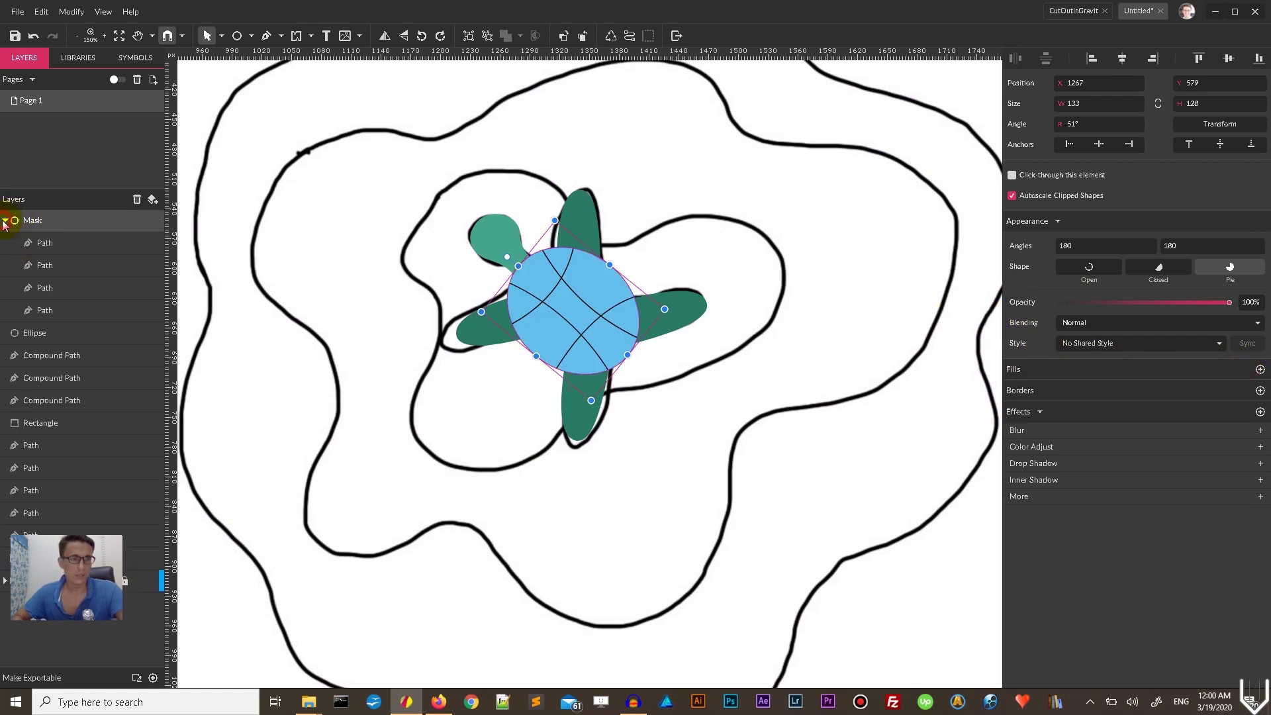
Stroke the four masked pattern lines dark blue #4543A6 at width 3.
click(61, 245)
click(60, 311)
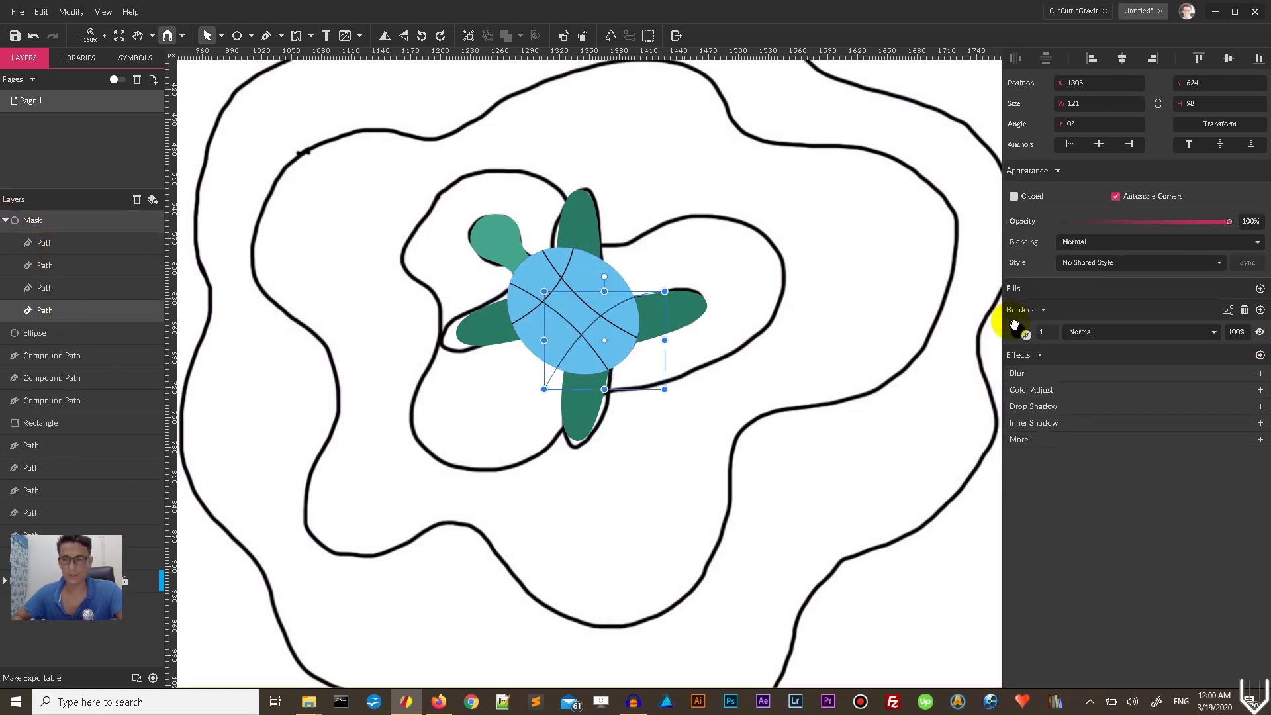
click(125, 247)
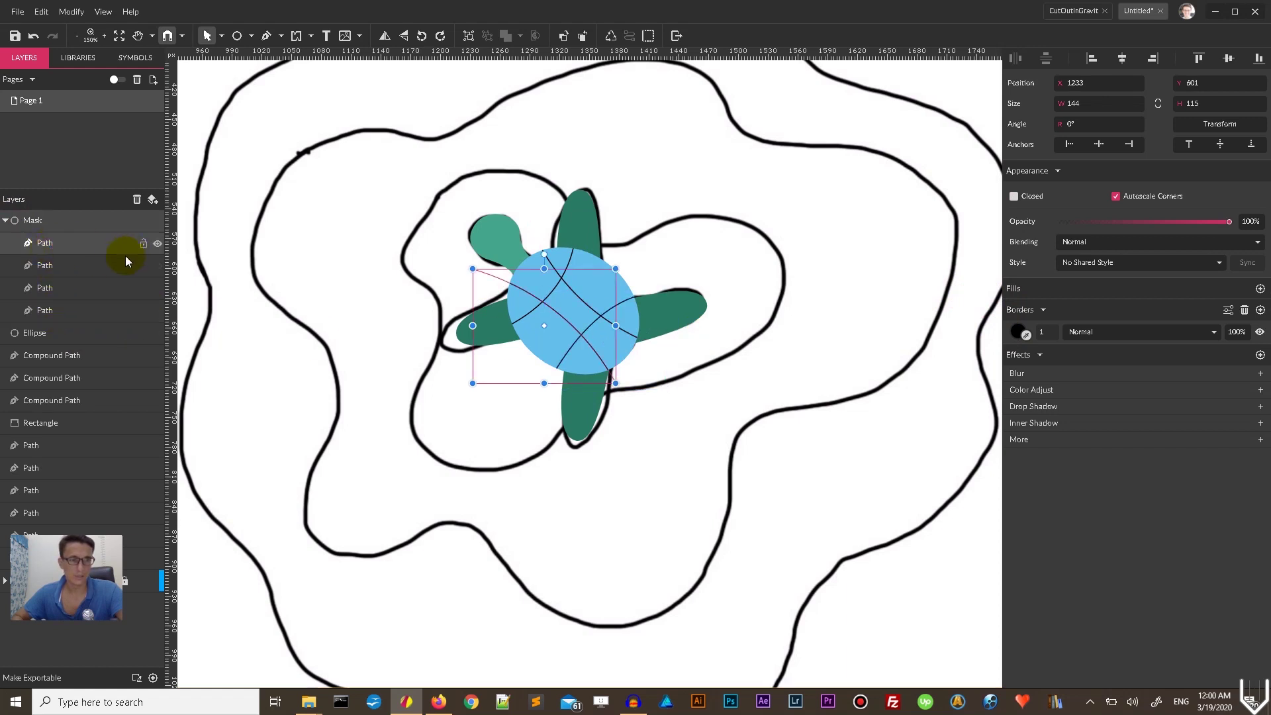
shift+click(73, 311)
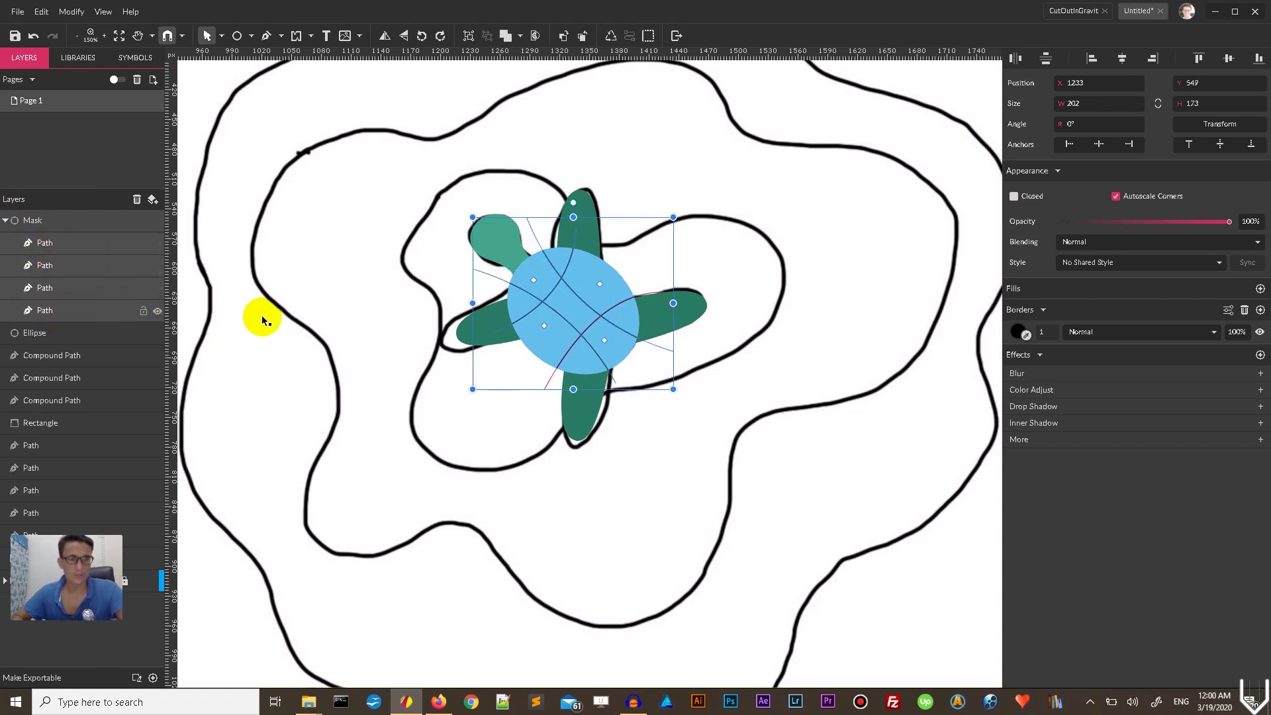
click(1016, 333)
drag(1053, 390, 1072, 434)
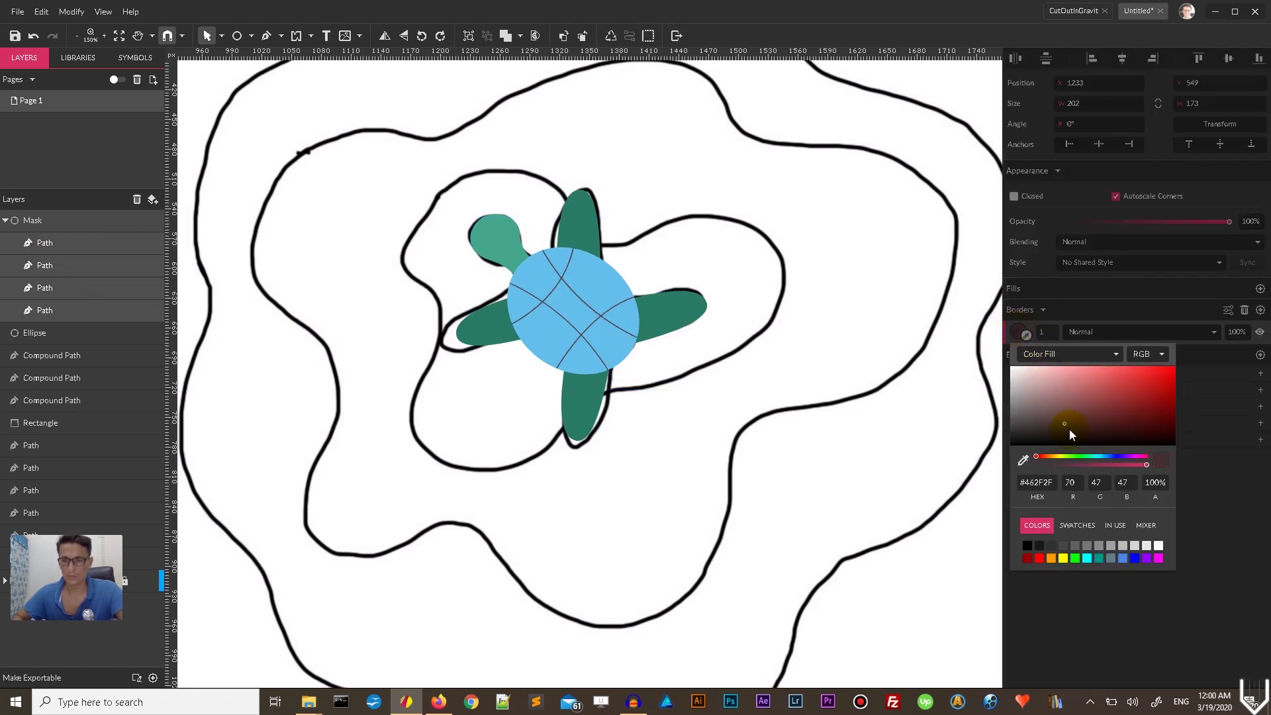
click(1110, 456)
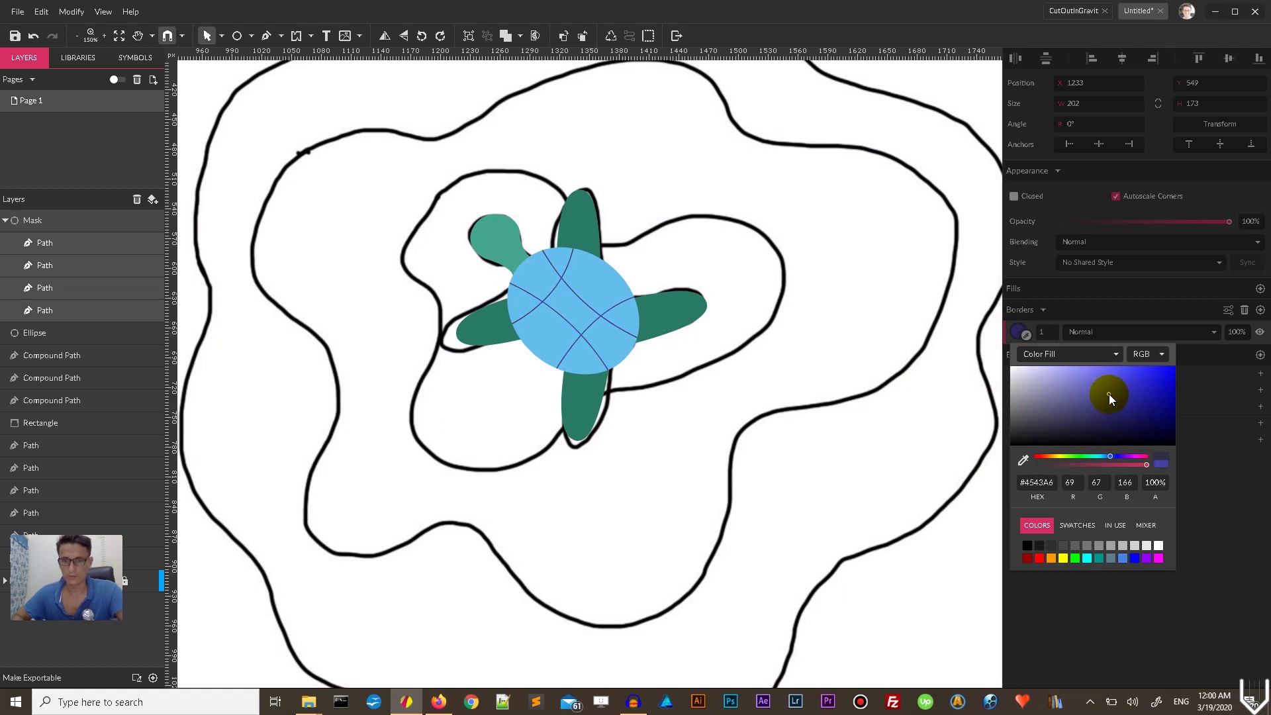
drag(1109, 394, 1109, 399)
double_click(1049, 330)
text(2)
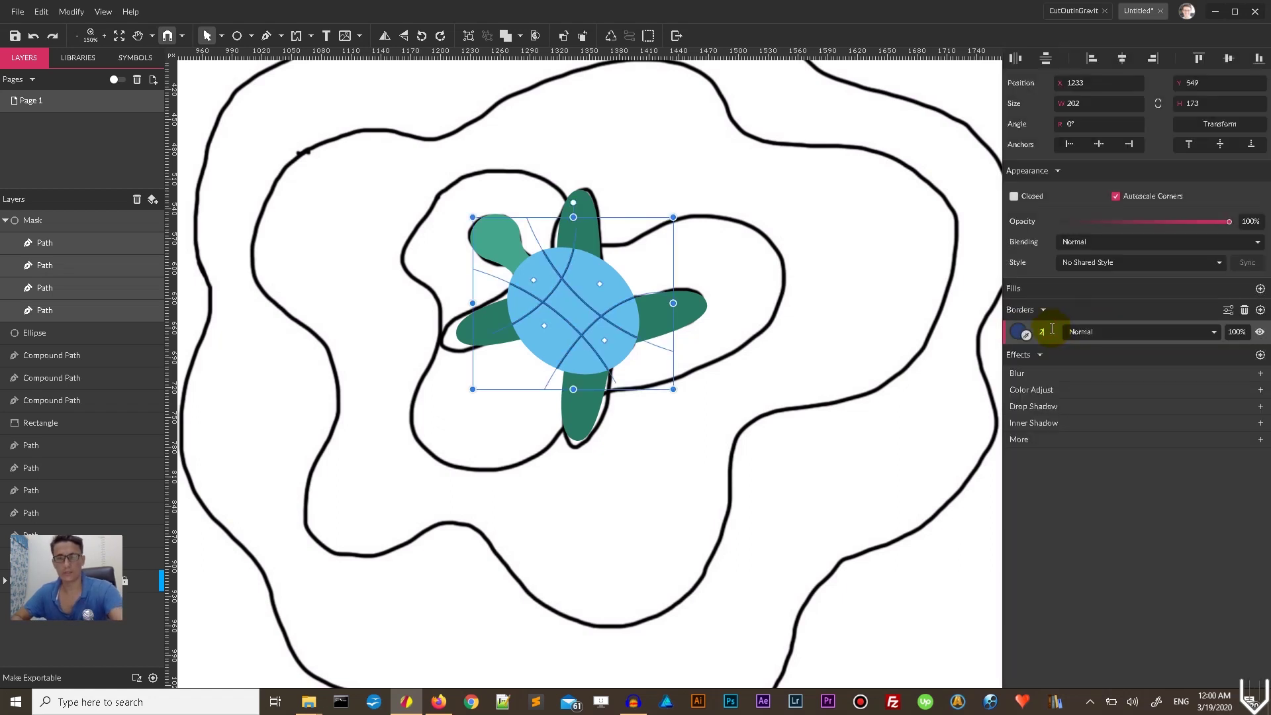
key(Up)
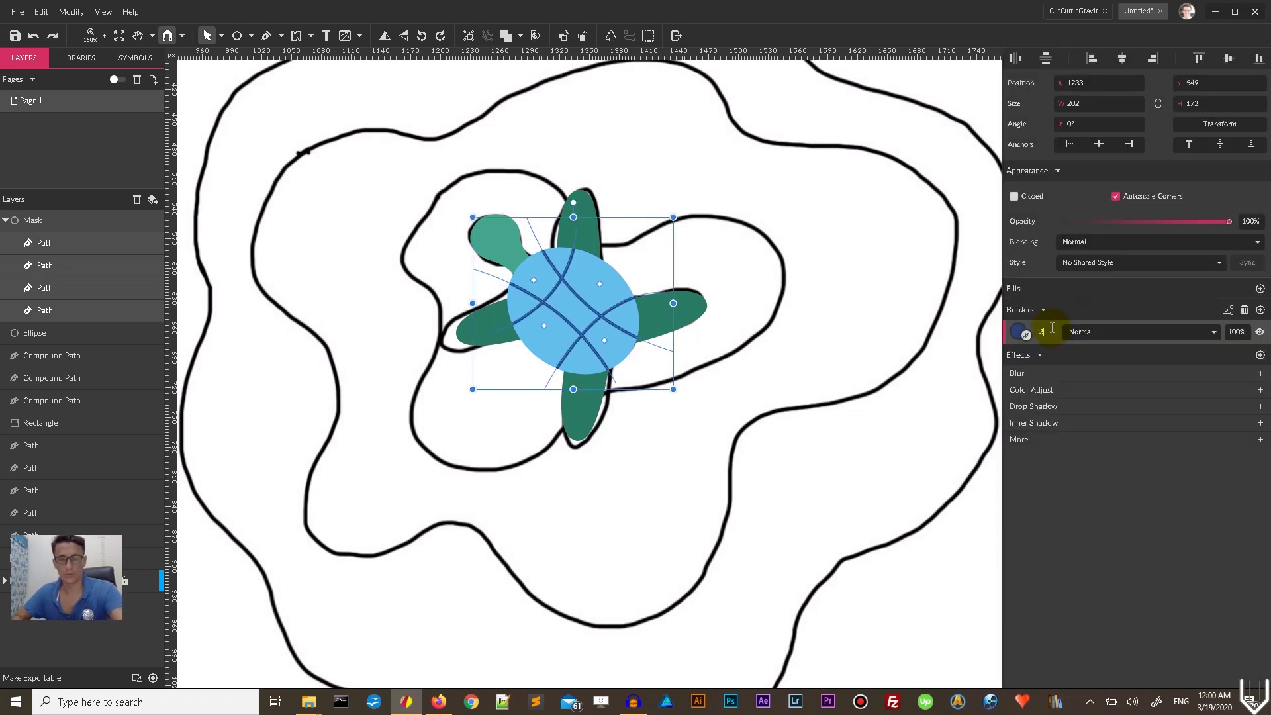
click(682, 211)
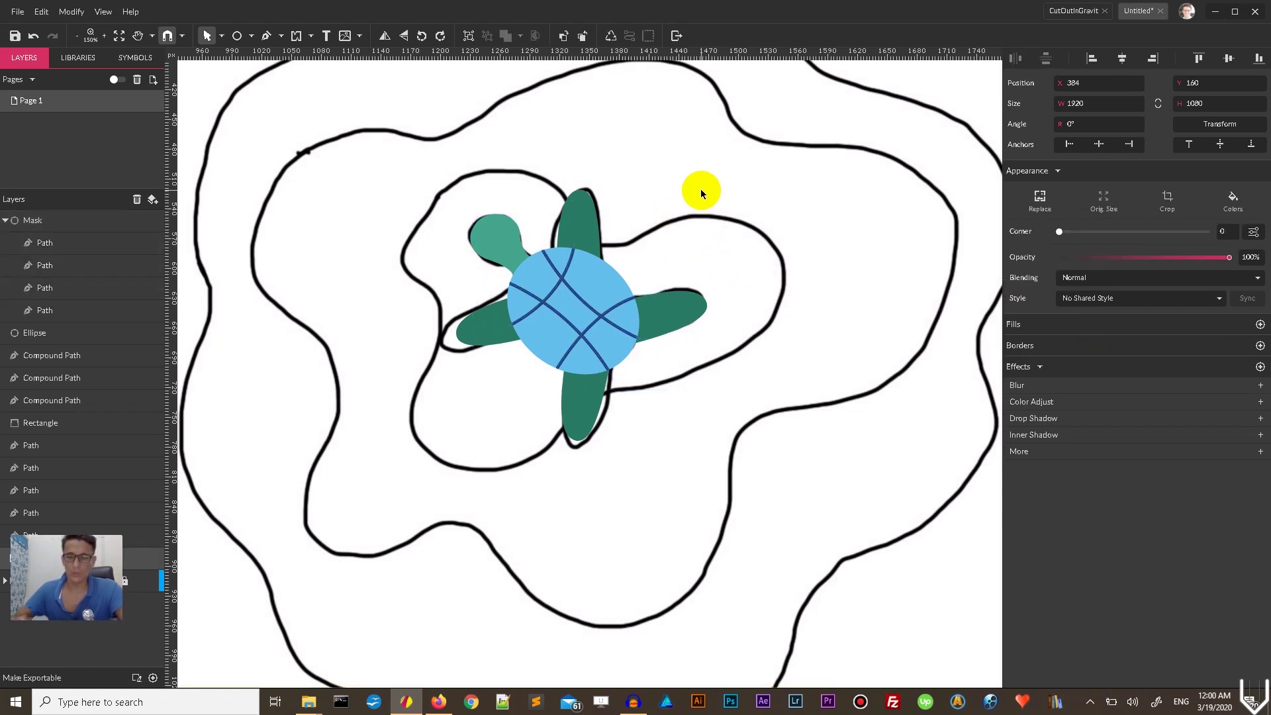
Delete the reference sketch image from behind the turtle.
key(ctrl+minus)
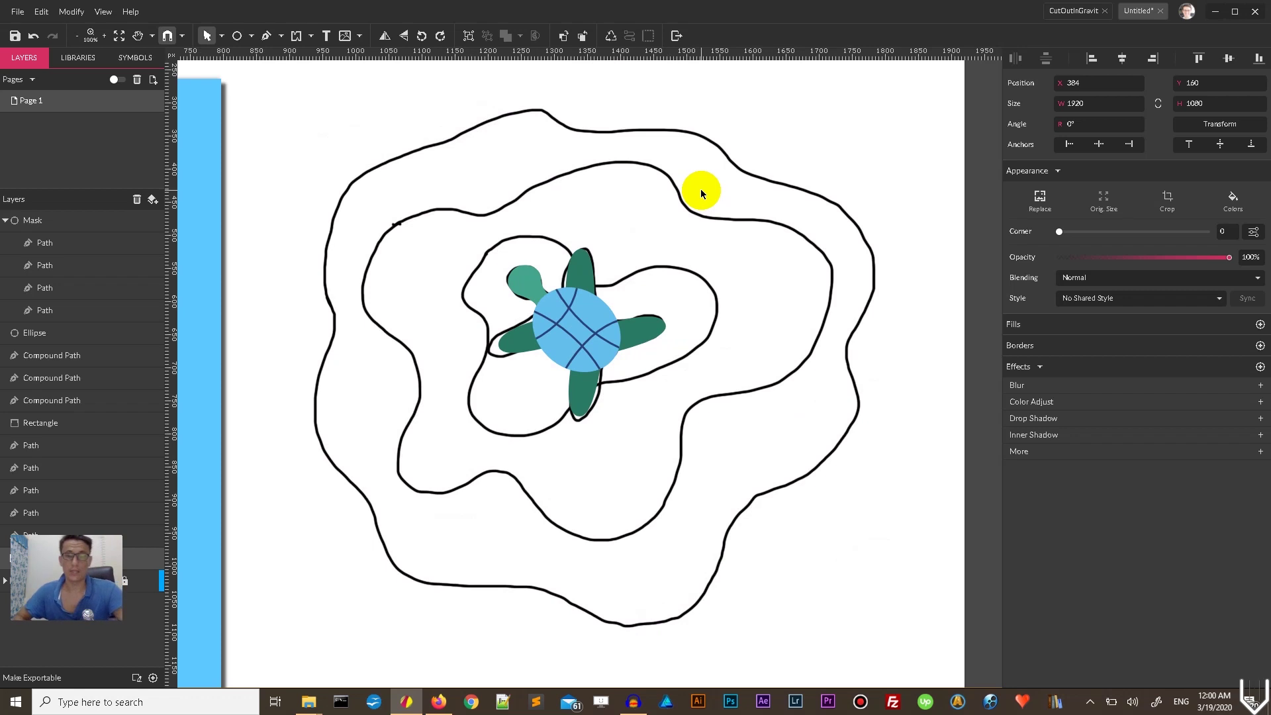
drag(700, 189, 525, 395)
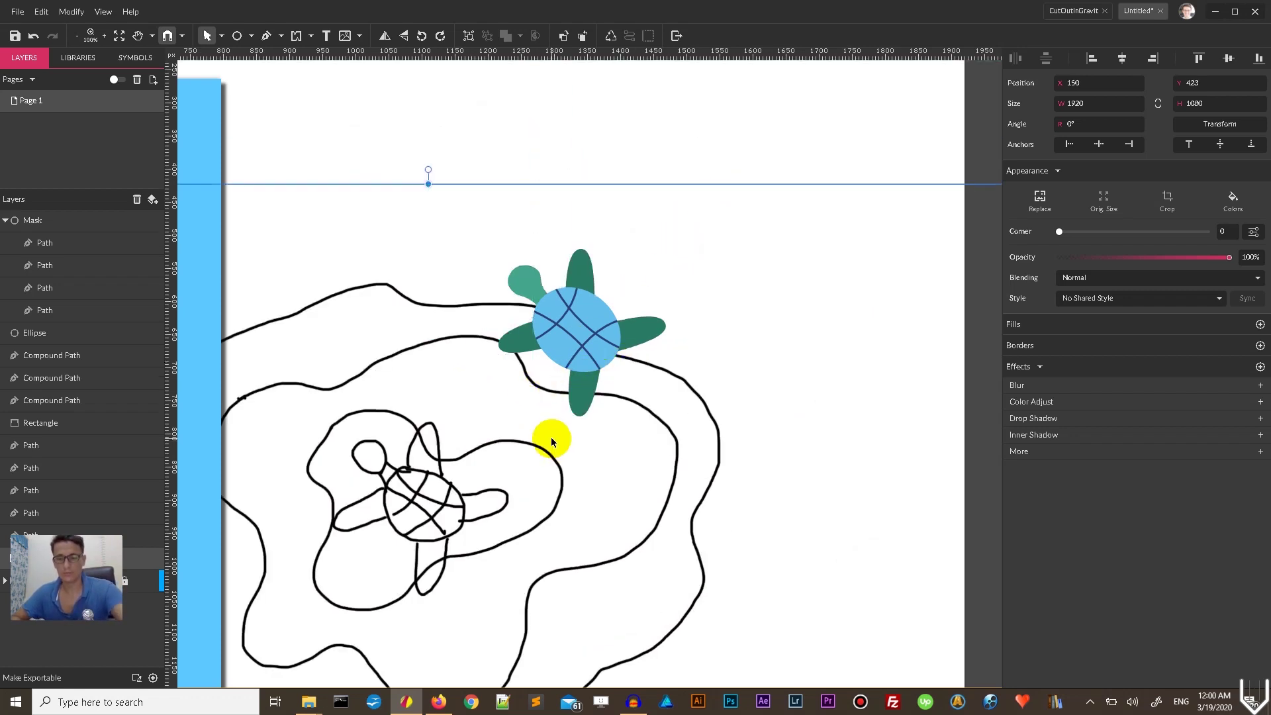
key(Delete)
Select all the turtle's parts and add a drop shadow with X offset 2 and Y offset 2.
drag(715, 167, 465, 481)
click(748, 375)
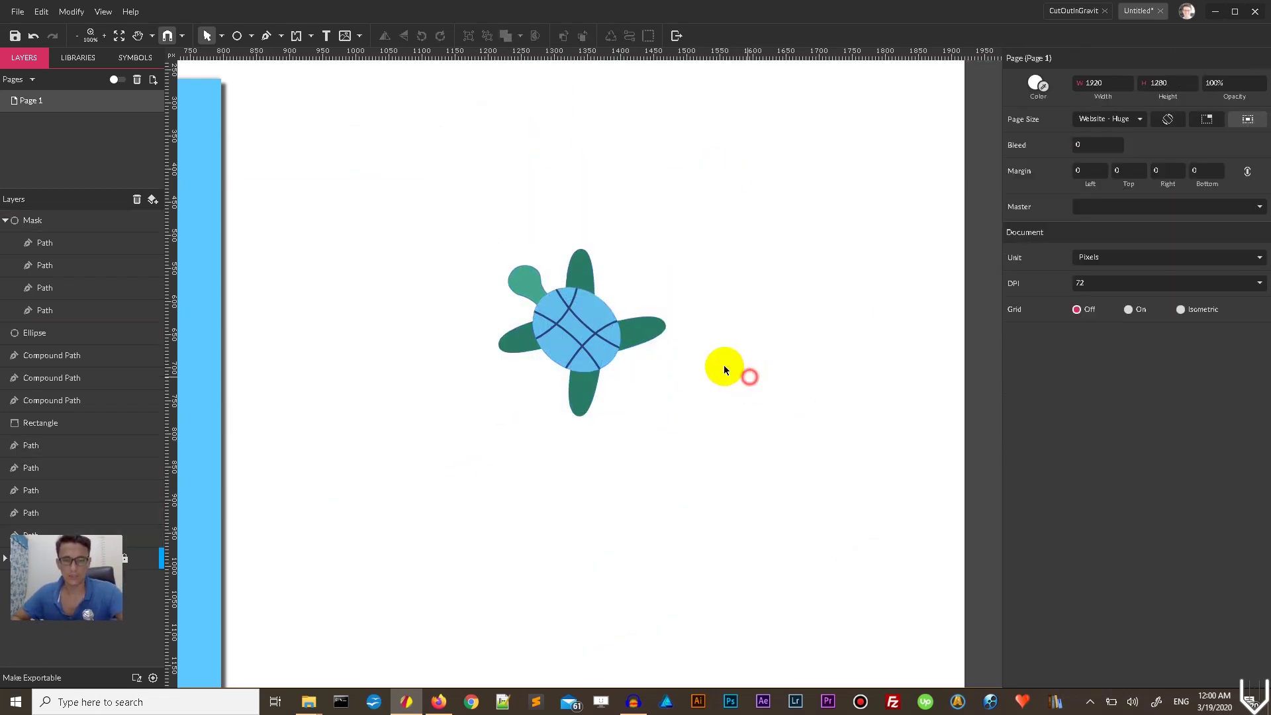
click(652, 336)
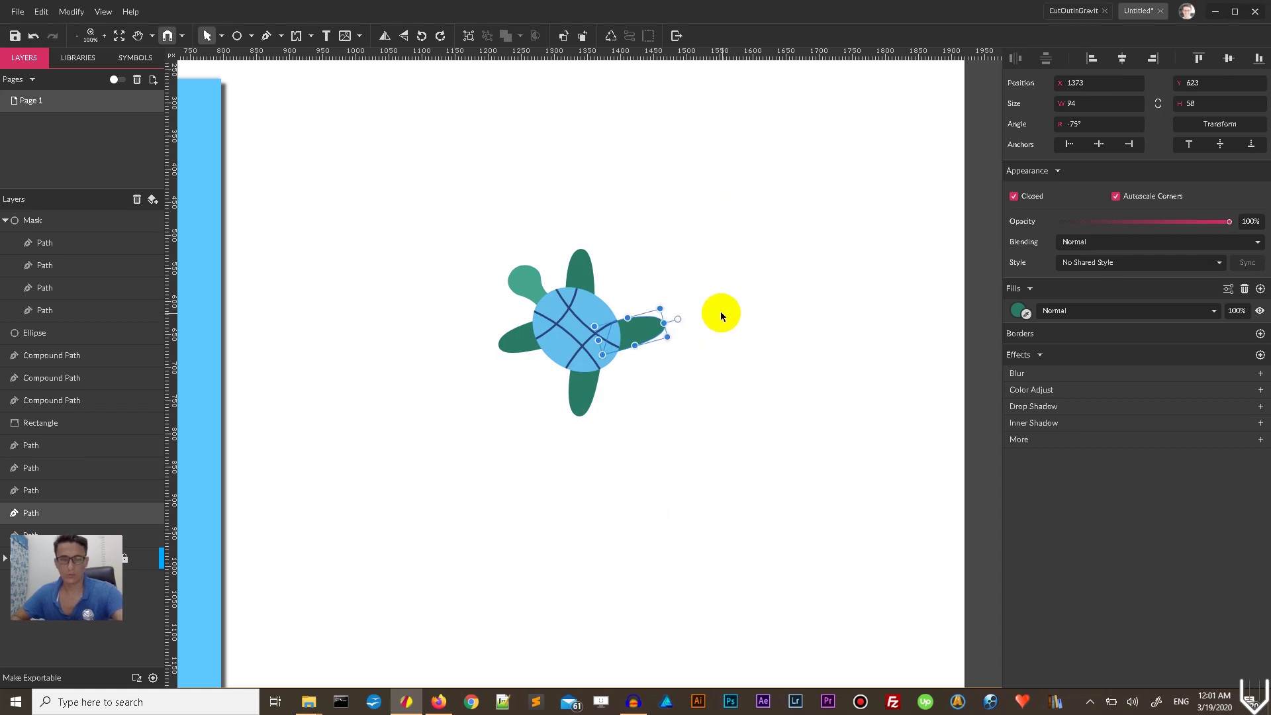
click(688, 273)
drag(683, 212, 500, 487)
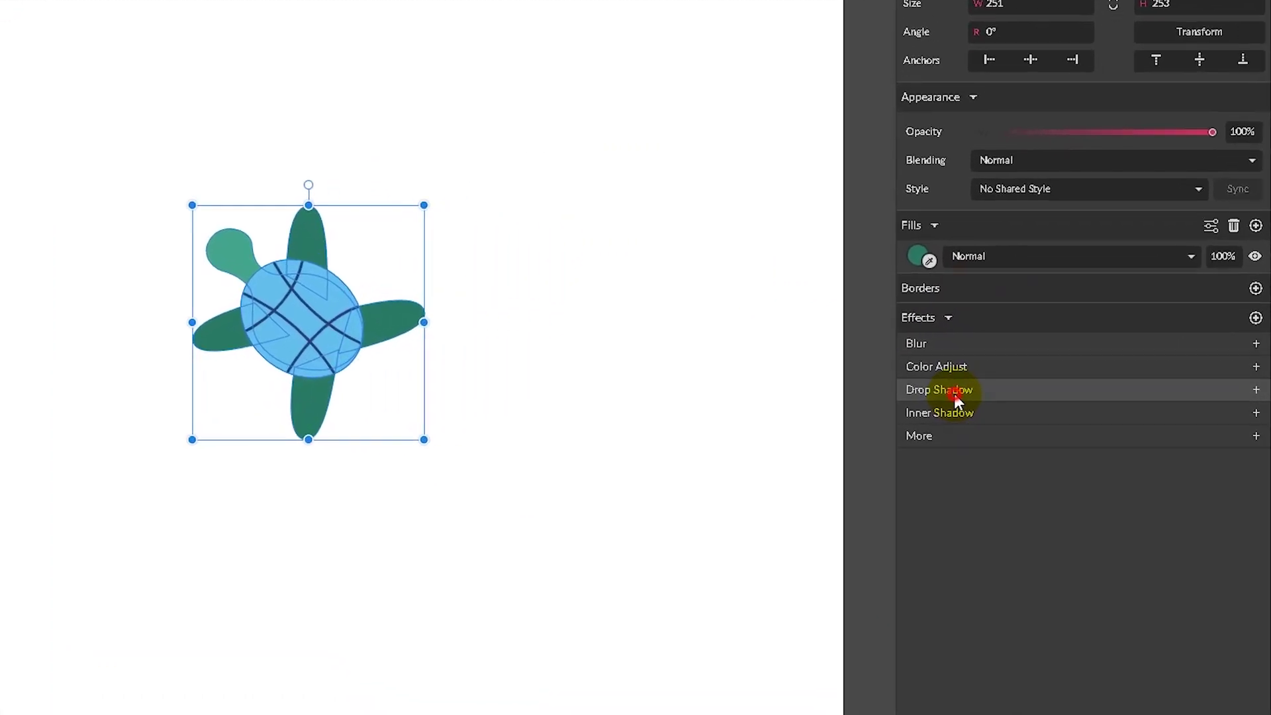
click(1034, 379)
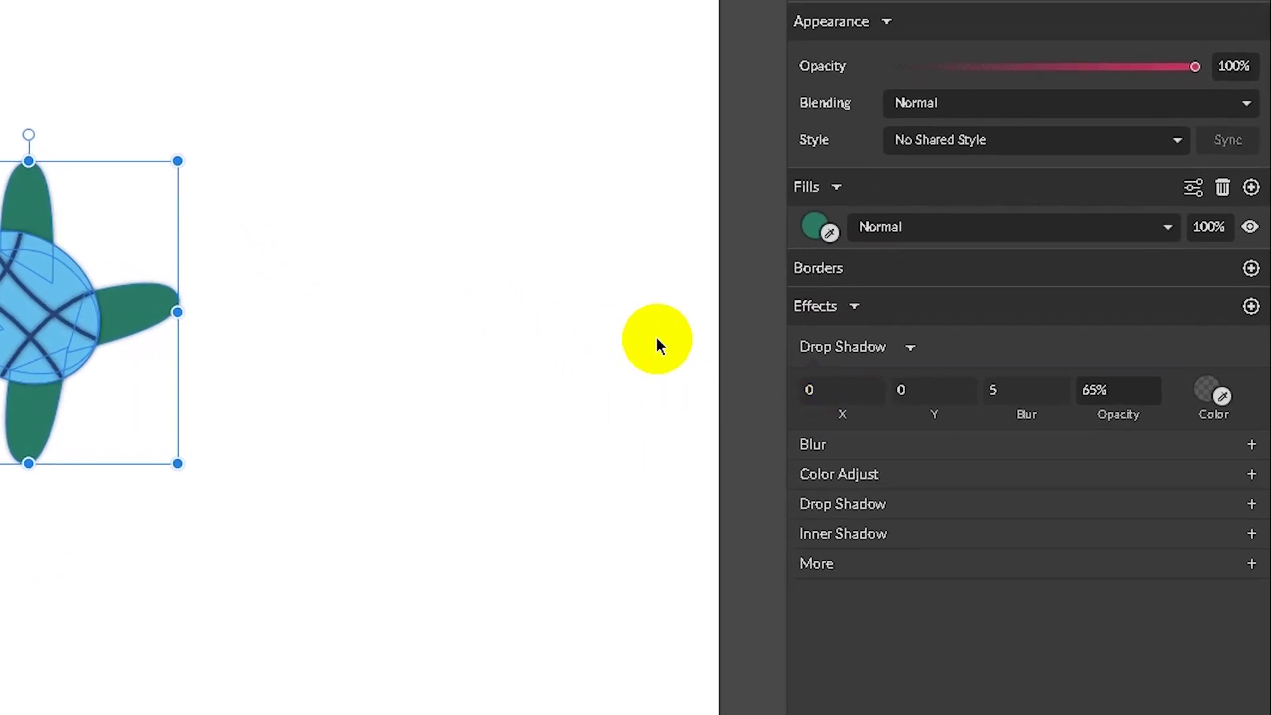
click(839, 392)
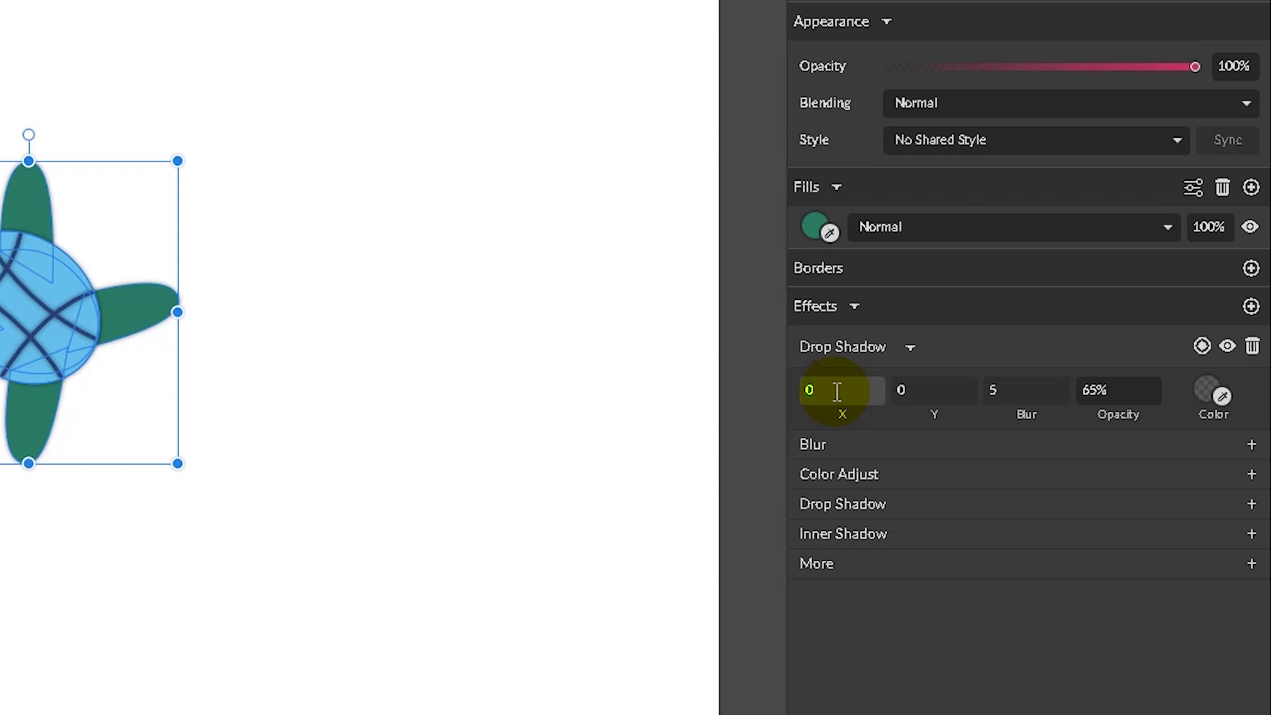
text(2)
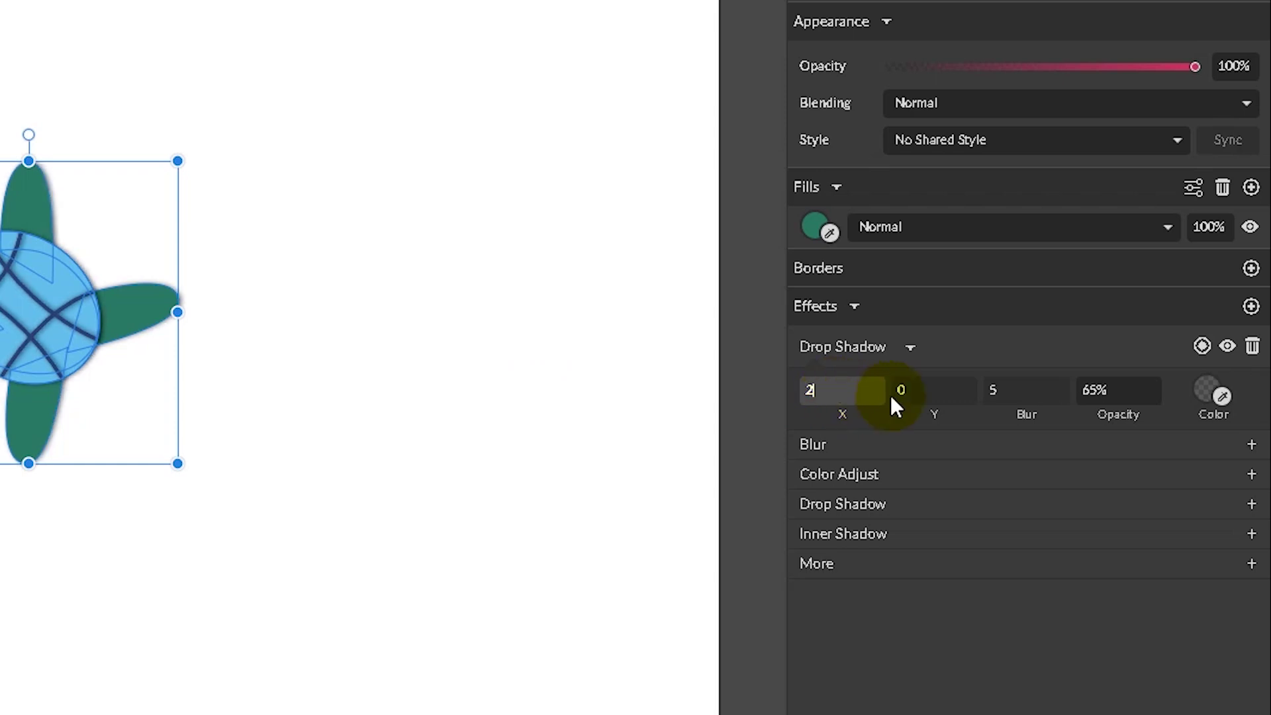
click(936, 391)
text(2)
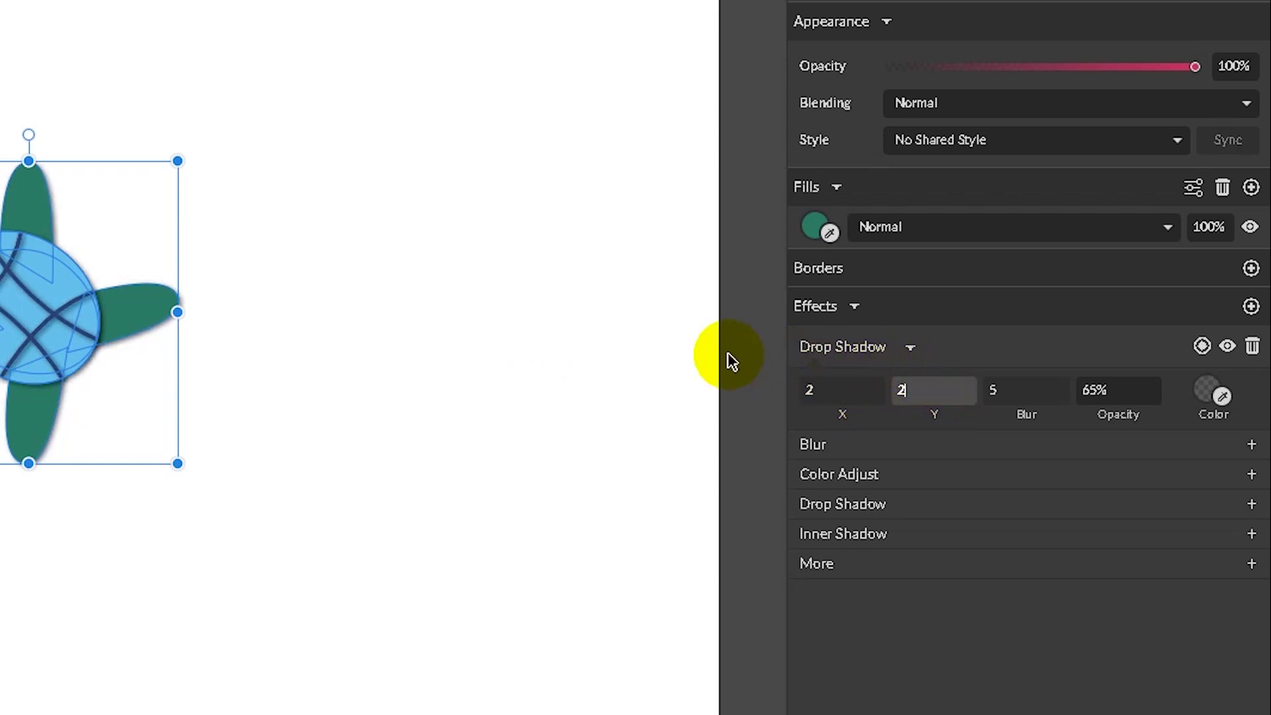
click(463, 308)
Move the turtle's parts onto the wavy blue artwork and group them.
drag(318, 64, 1, 551)
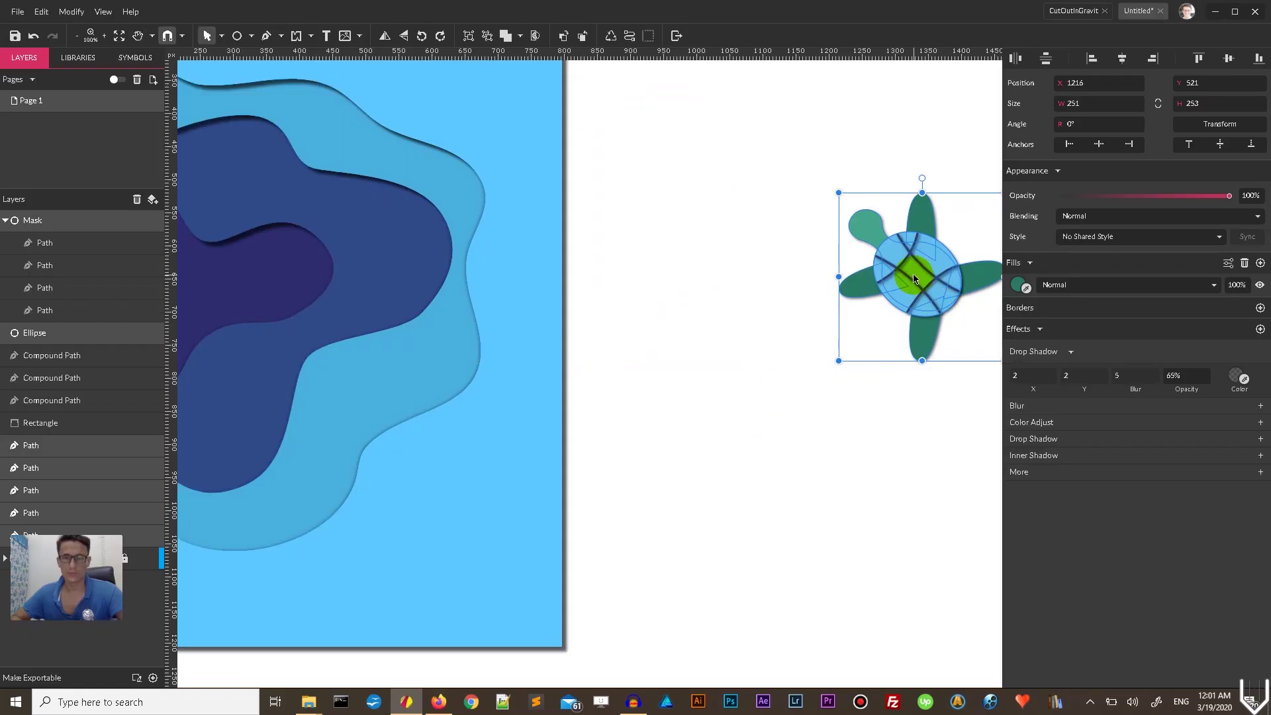
drag(914, 278, 252, 295)
key(ctrl+g)
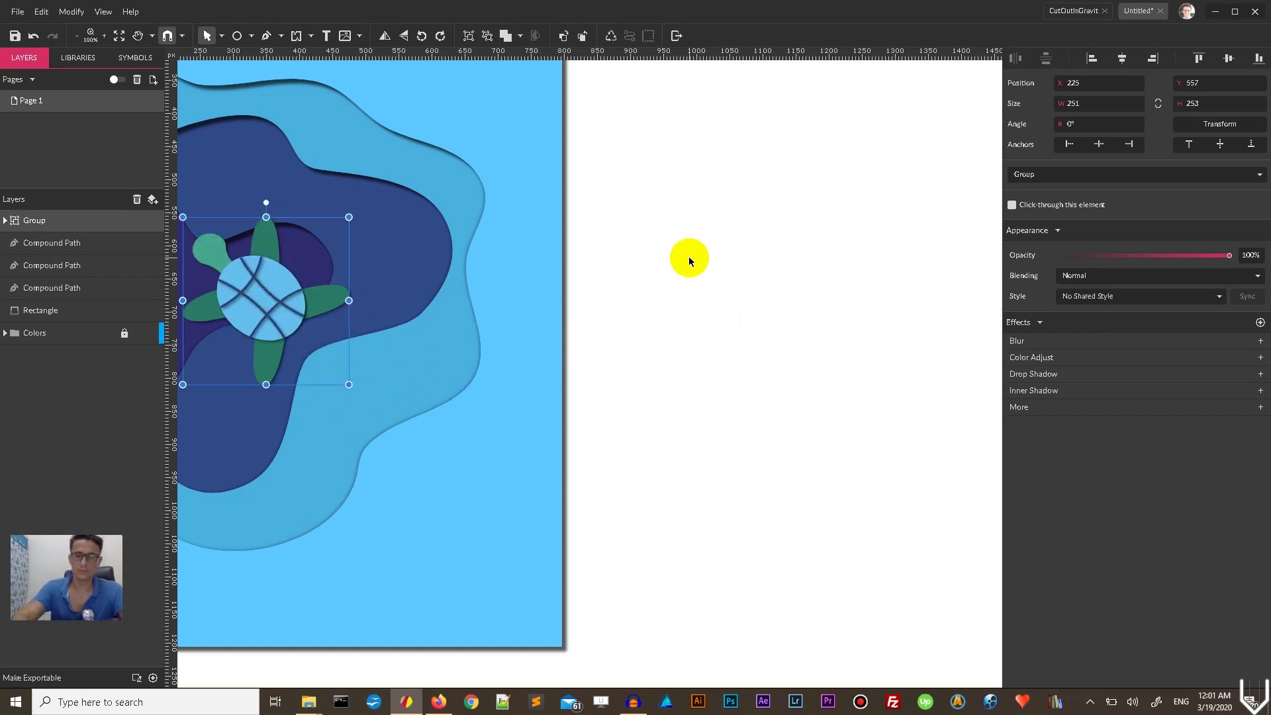
key(ctrl+minus)
scroll(907, 311, up, 1)
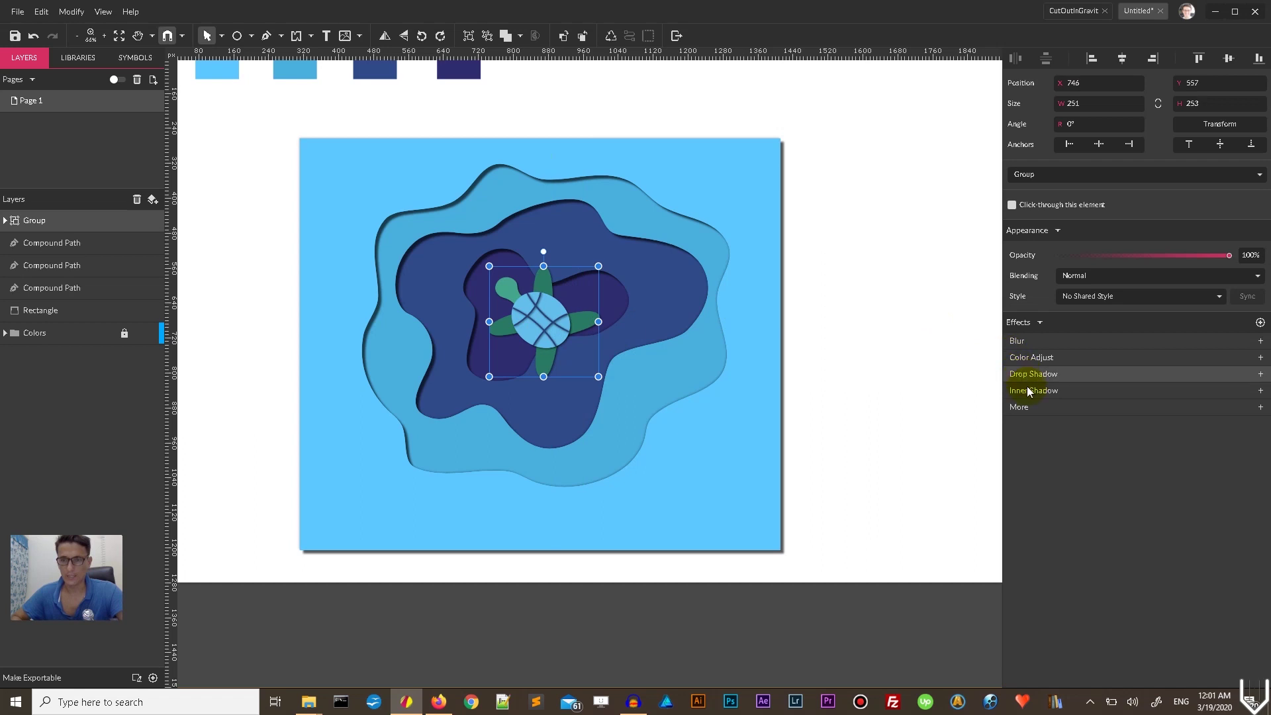
Fill the turtle's shell ellipse light green #B5DB7E.
click(6, 221)
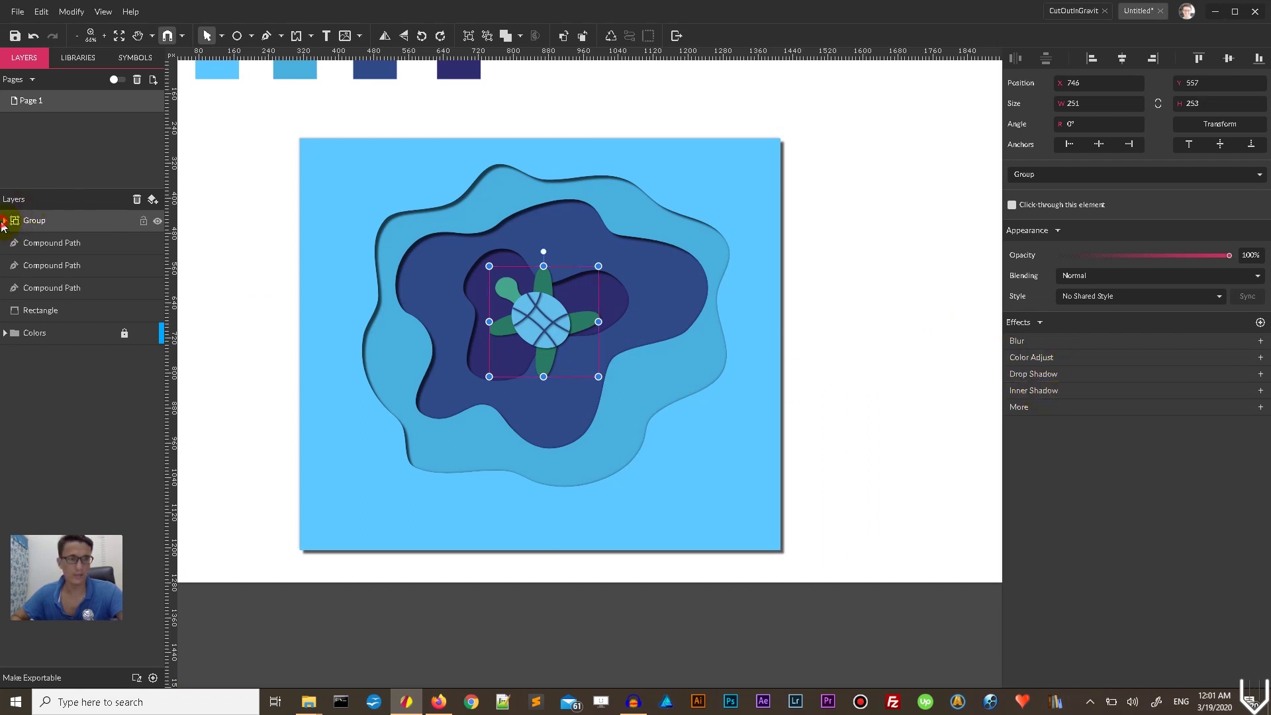
click(19, 243)
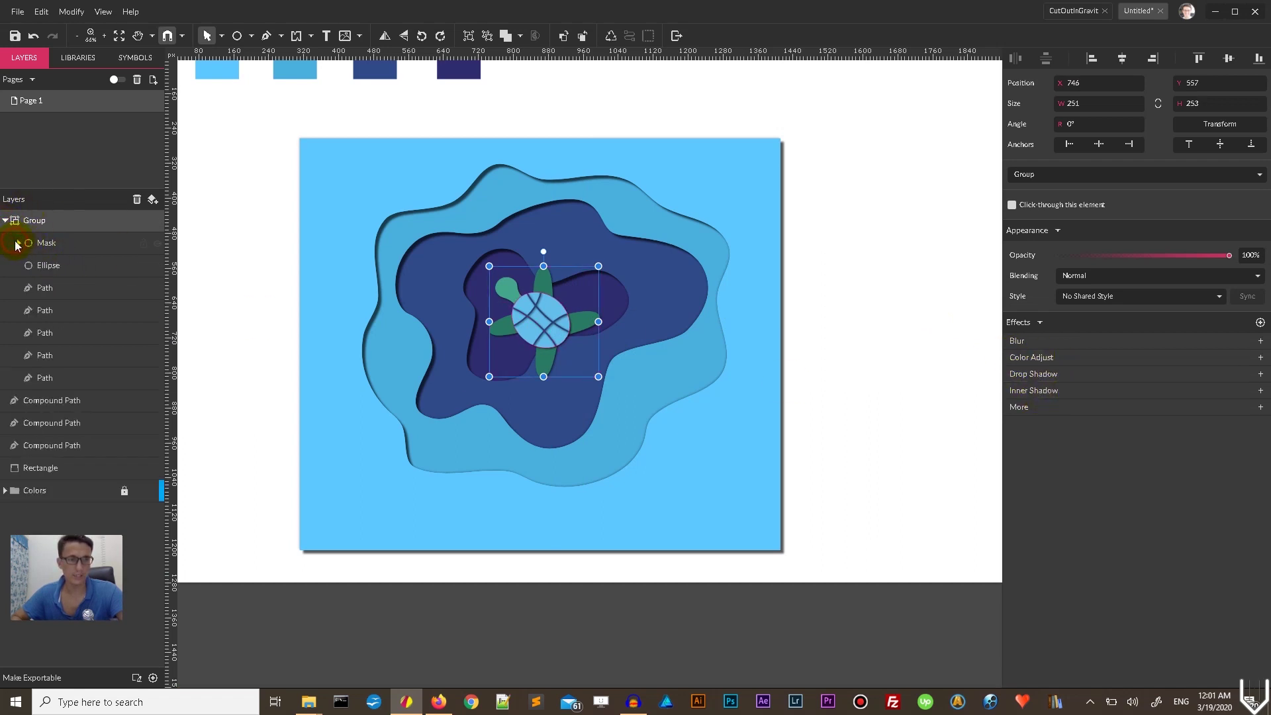
click(50, 267)
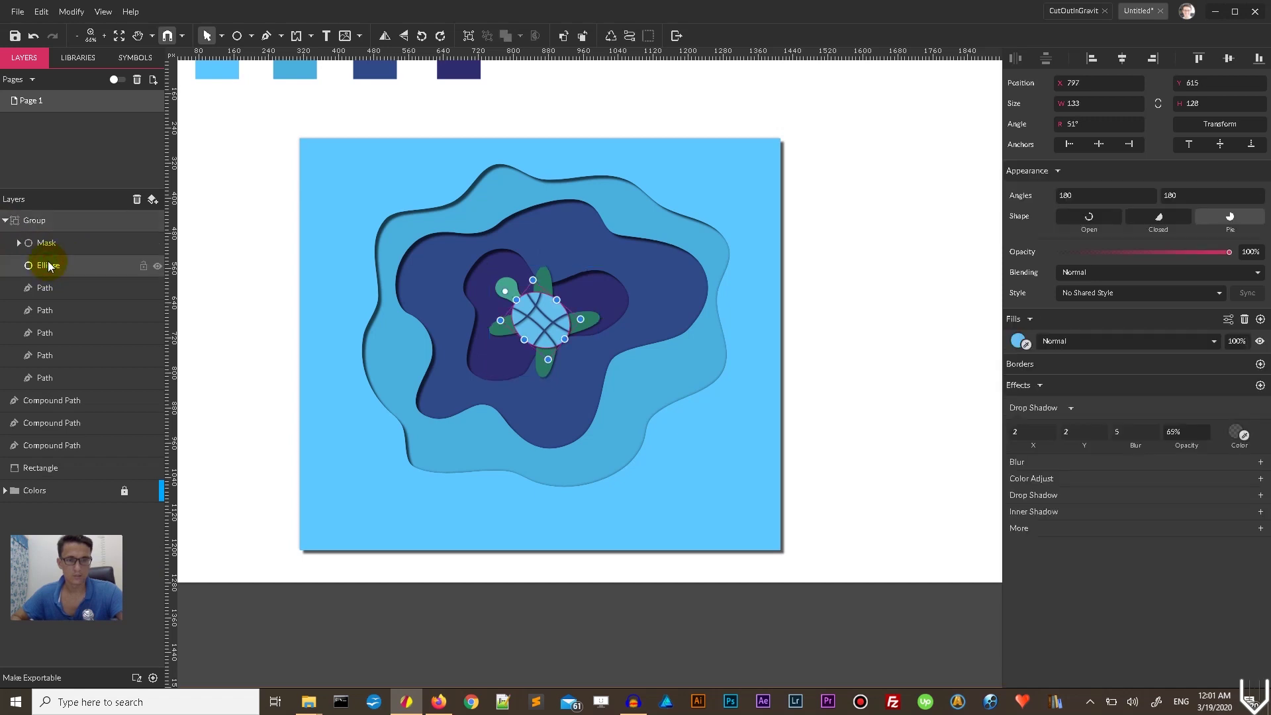
click(1017, 340)
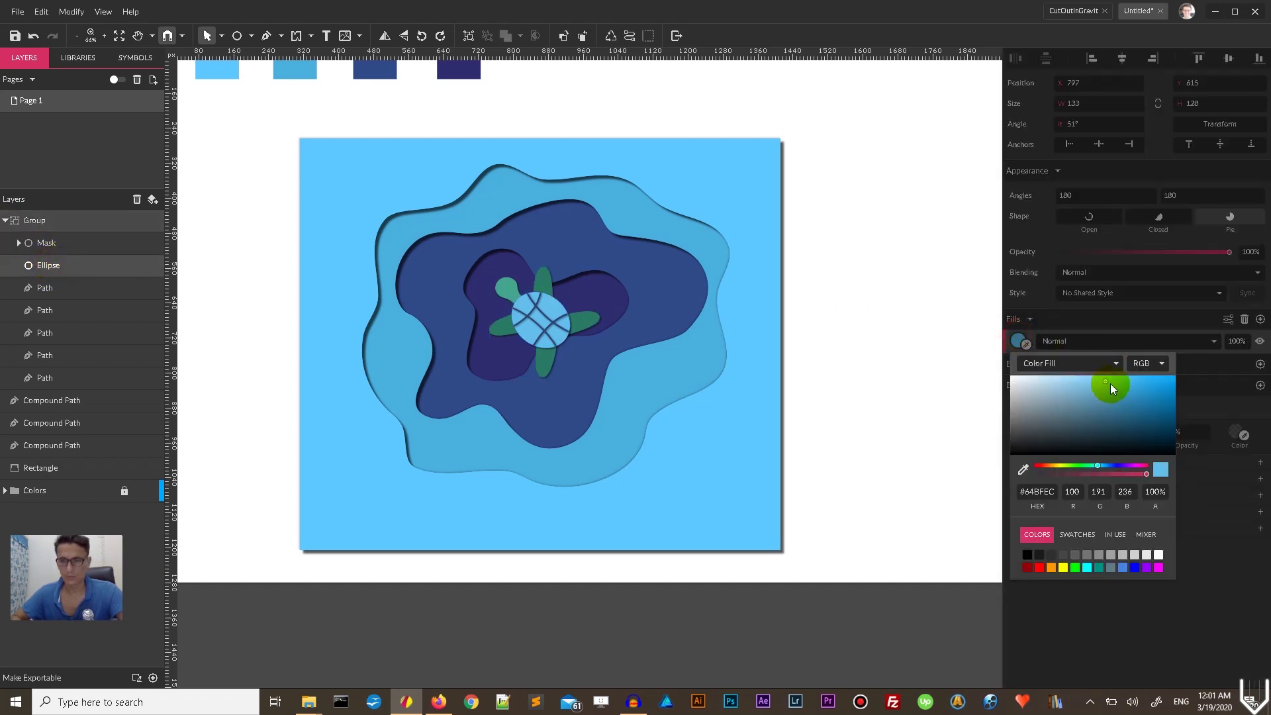
drag(1110, 383, 1083, 386)
click(1062, 465)
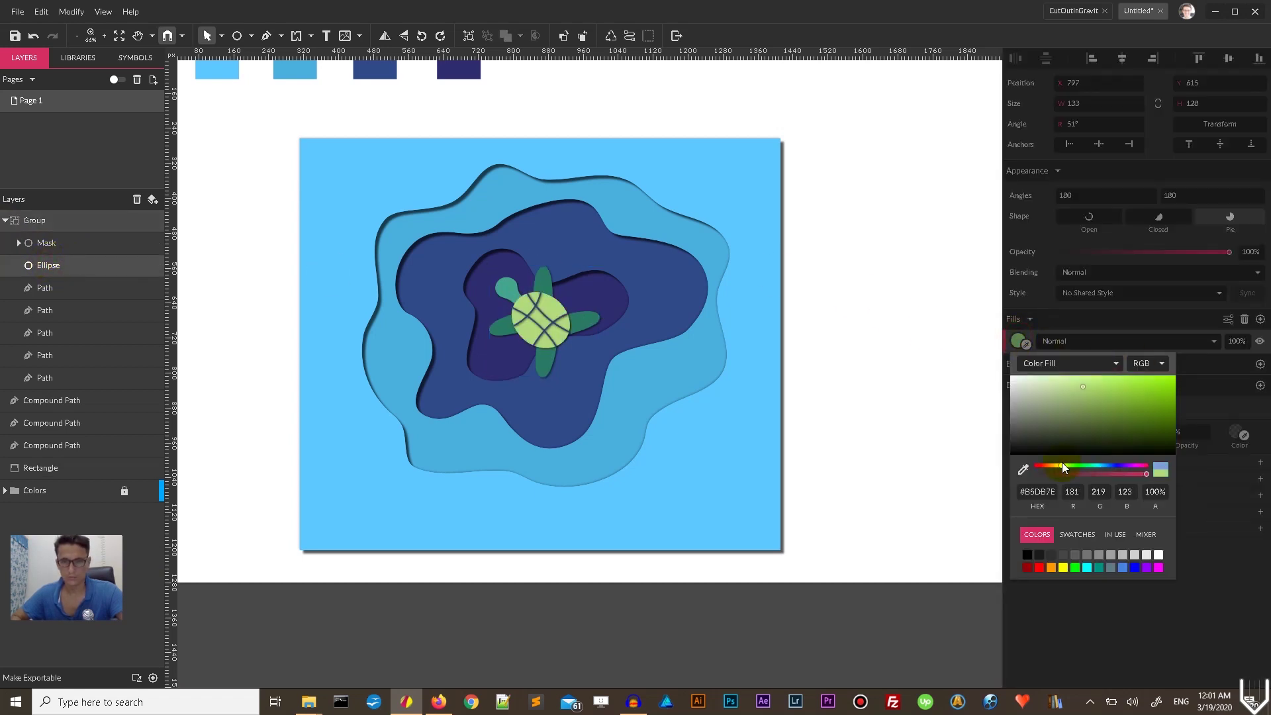
click(809, 258)
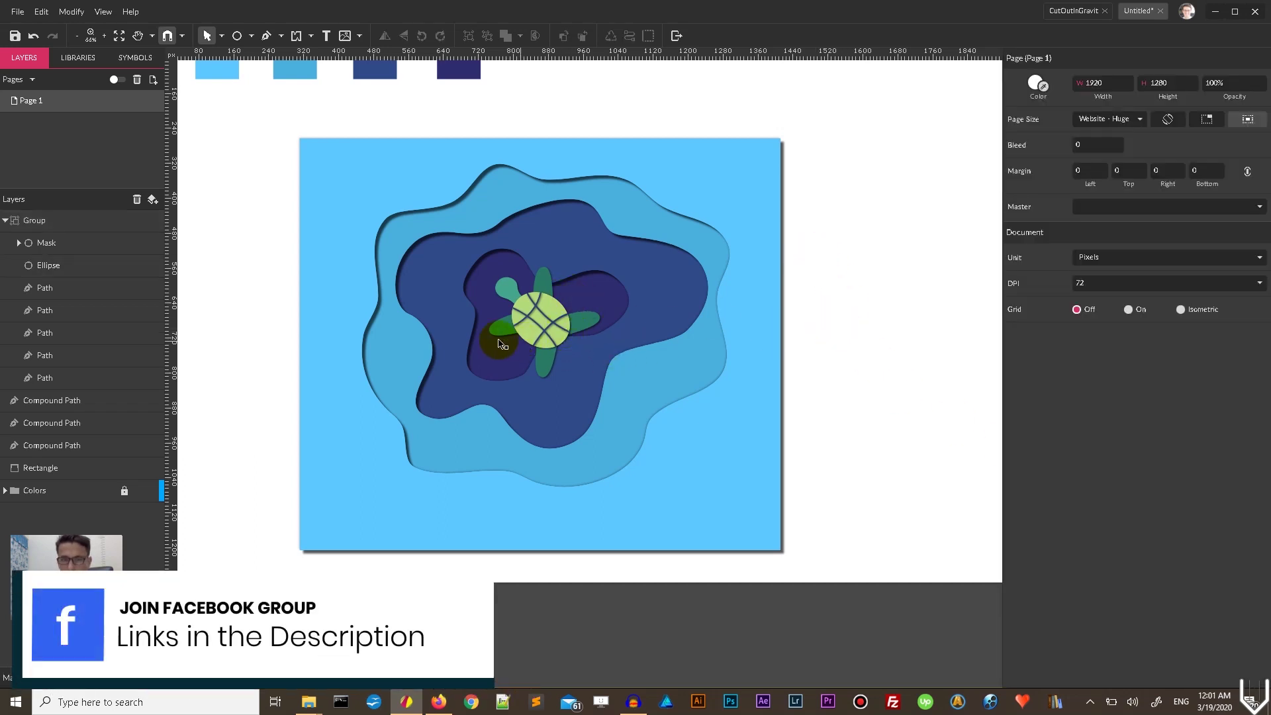
Select the four shell pattern lines in the mask to check their stroke colour, then reselect the turtle group.
click(50, 220)
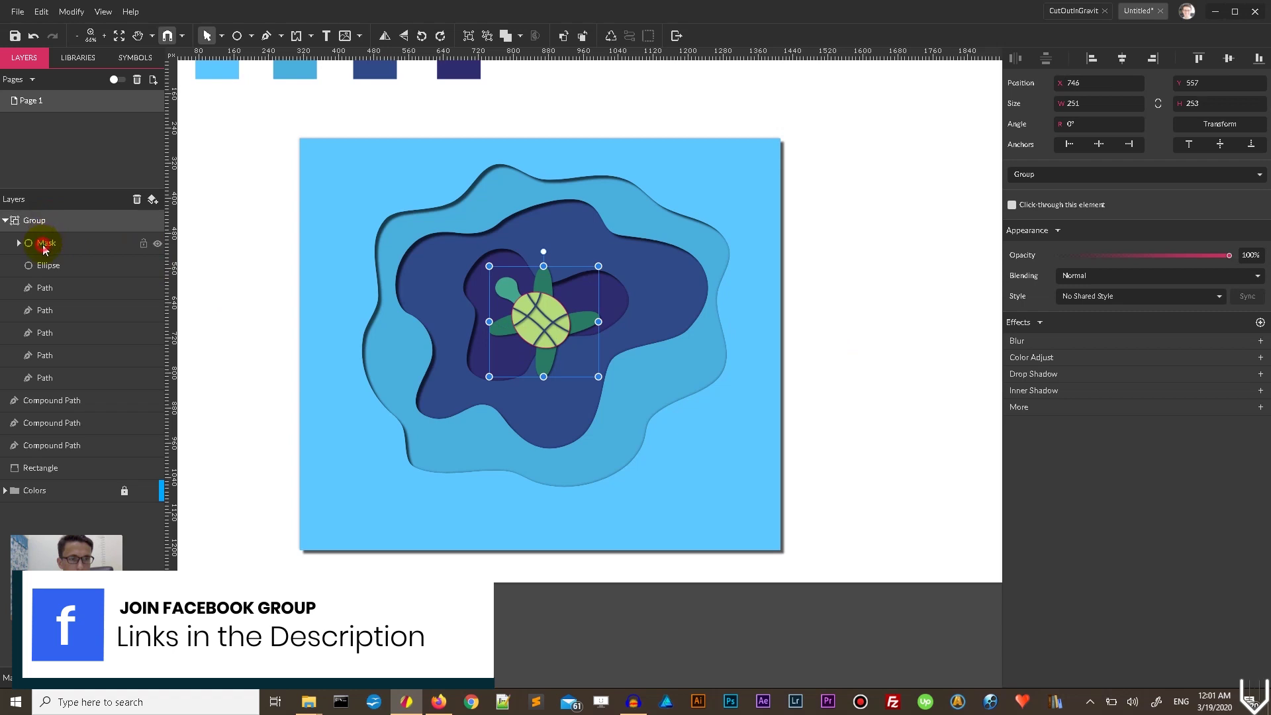
click(46, 242)
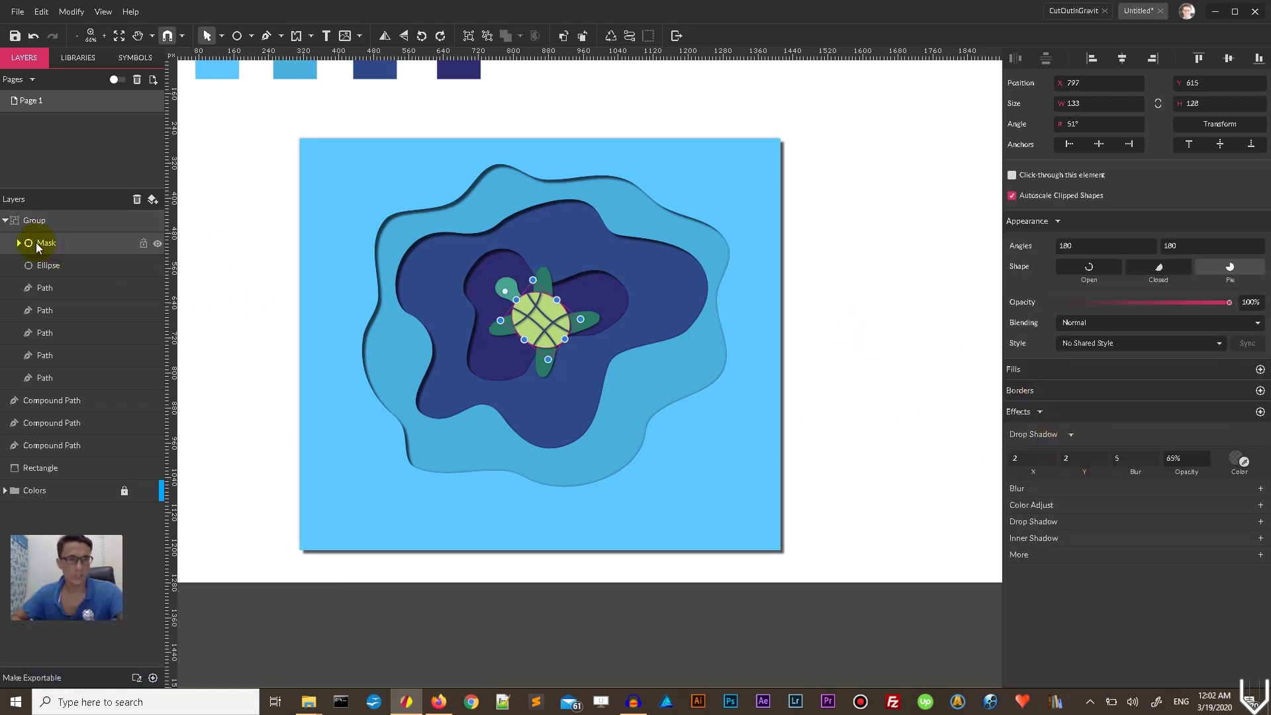
click(19, 243)
click(59, 264)
shift+click(74, 332)
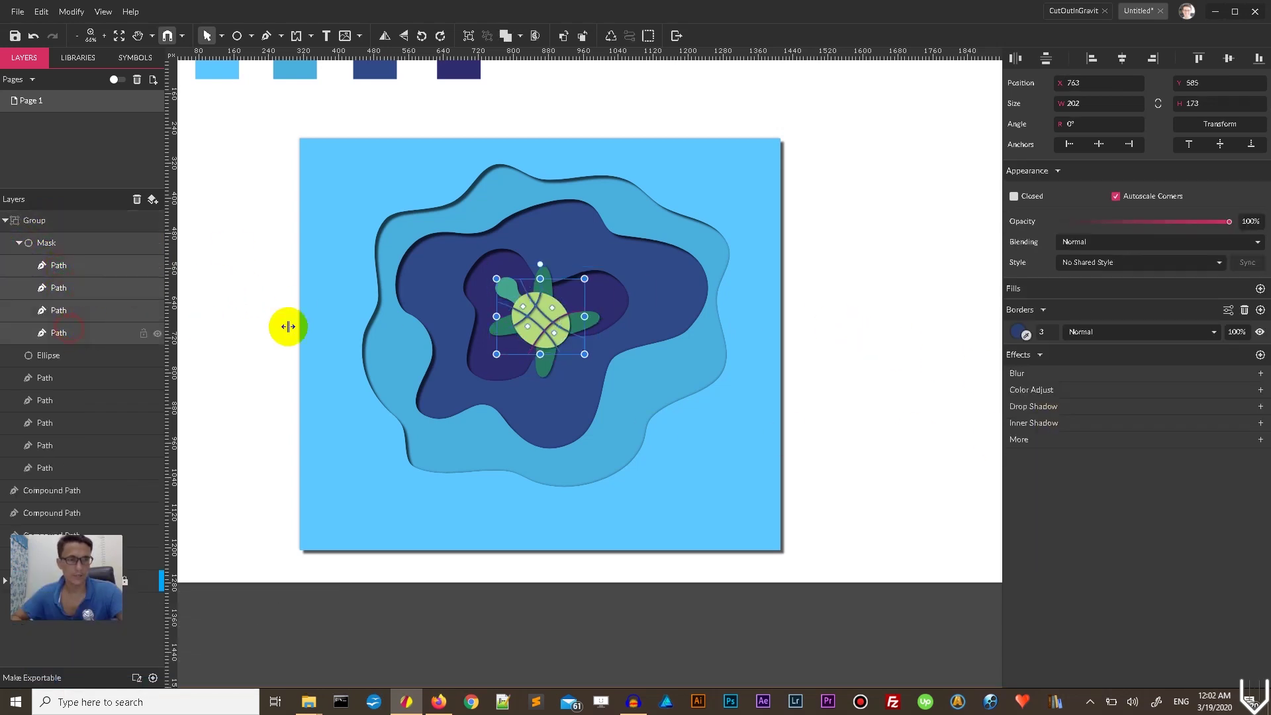
click(1018, 333)
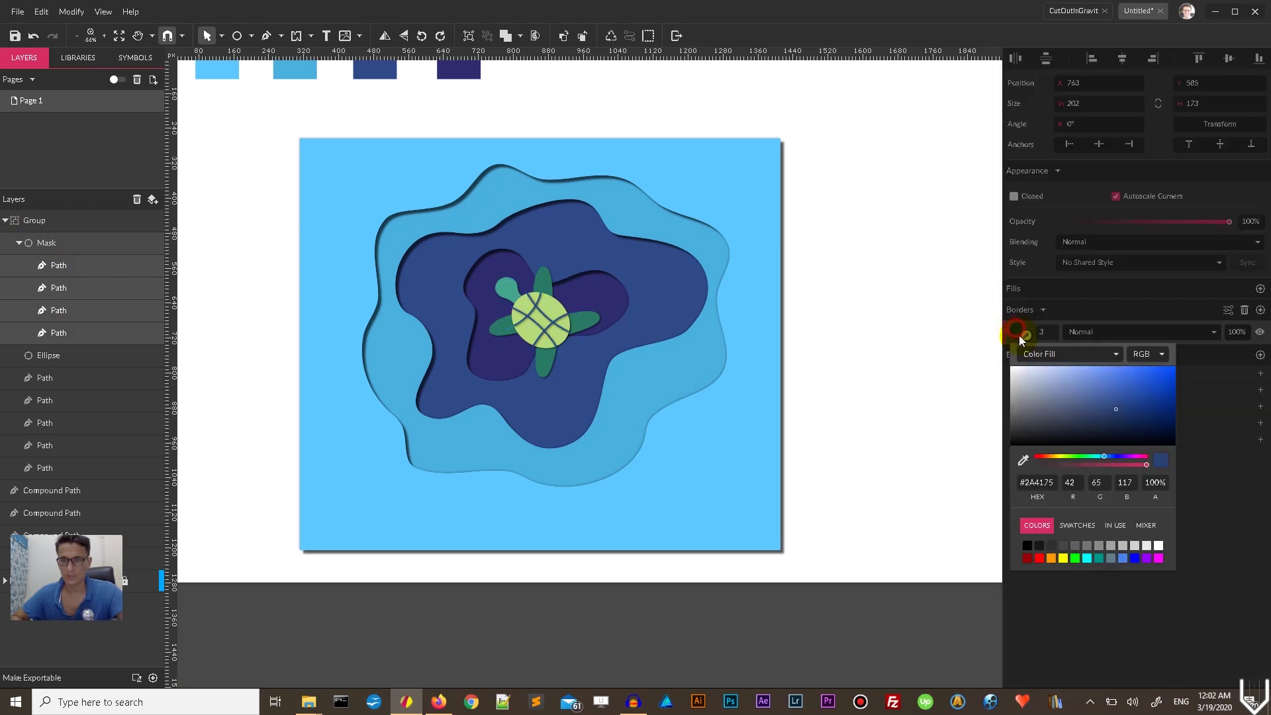
click(19, 243)
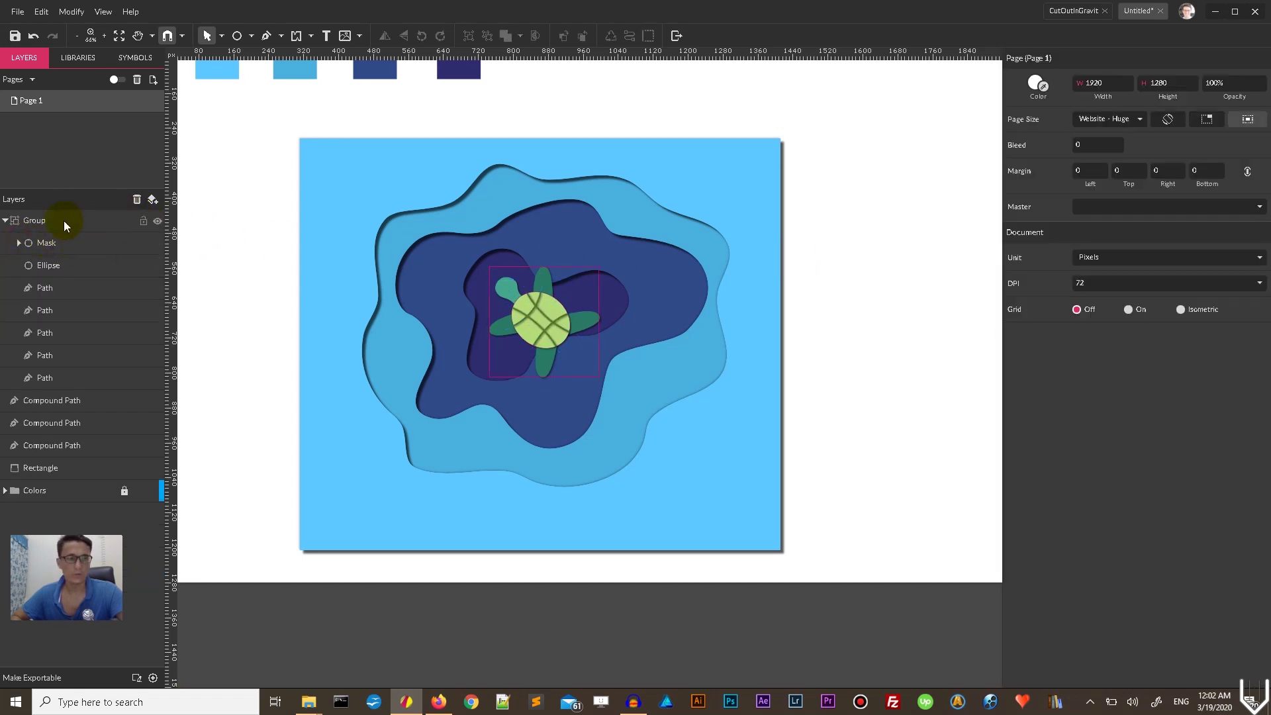
click(64, 223)
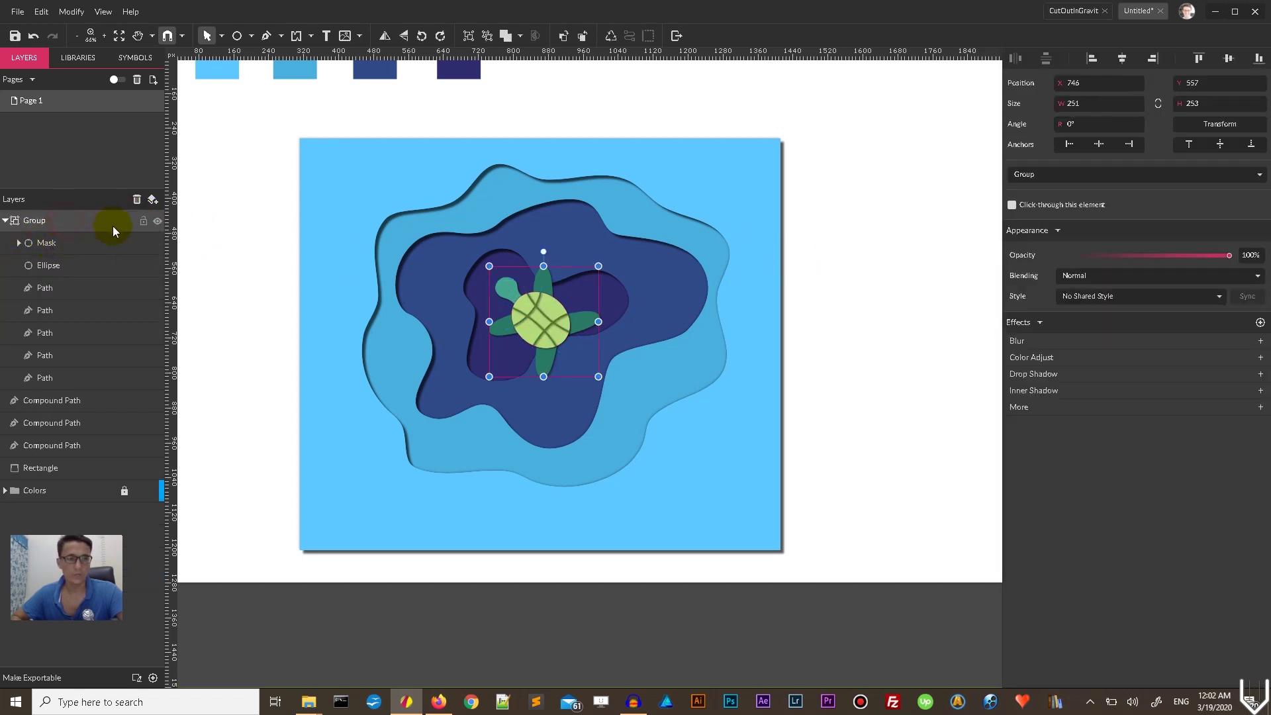
Add a Color Adjust effect to the turtle group with hue -25° so the shell turns tan.
click(1043, 359)
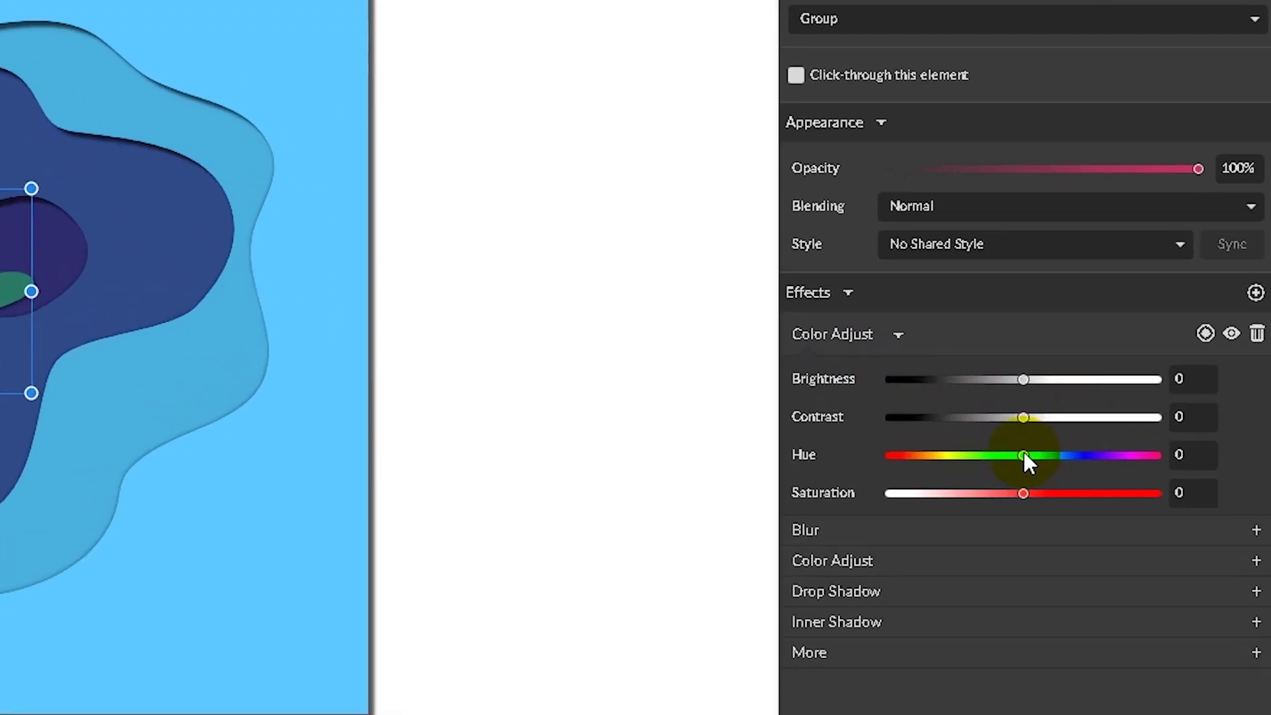
mouse_move(1134, 411)
mouse_down()
mouse_move(1153, 406)
mouse_move(1138, 406)
mouse_up()
drag(1034, 450, 953, 453)
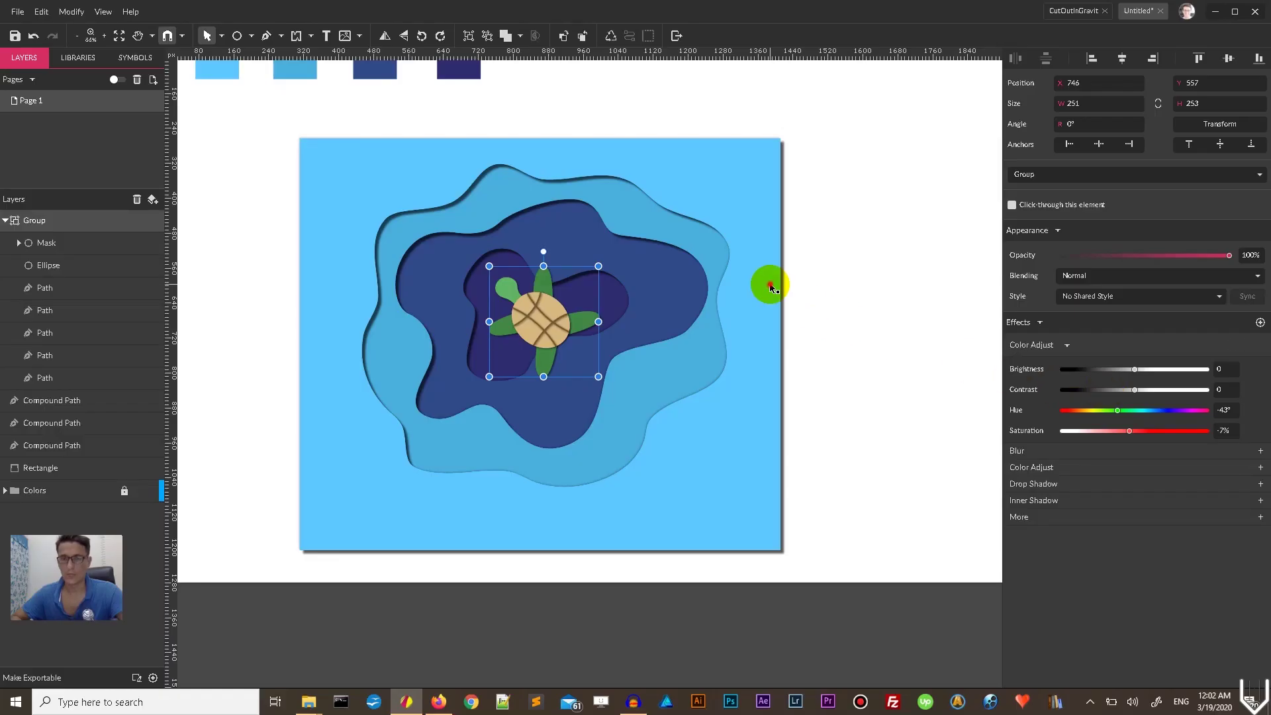
click(787, 272)
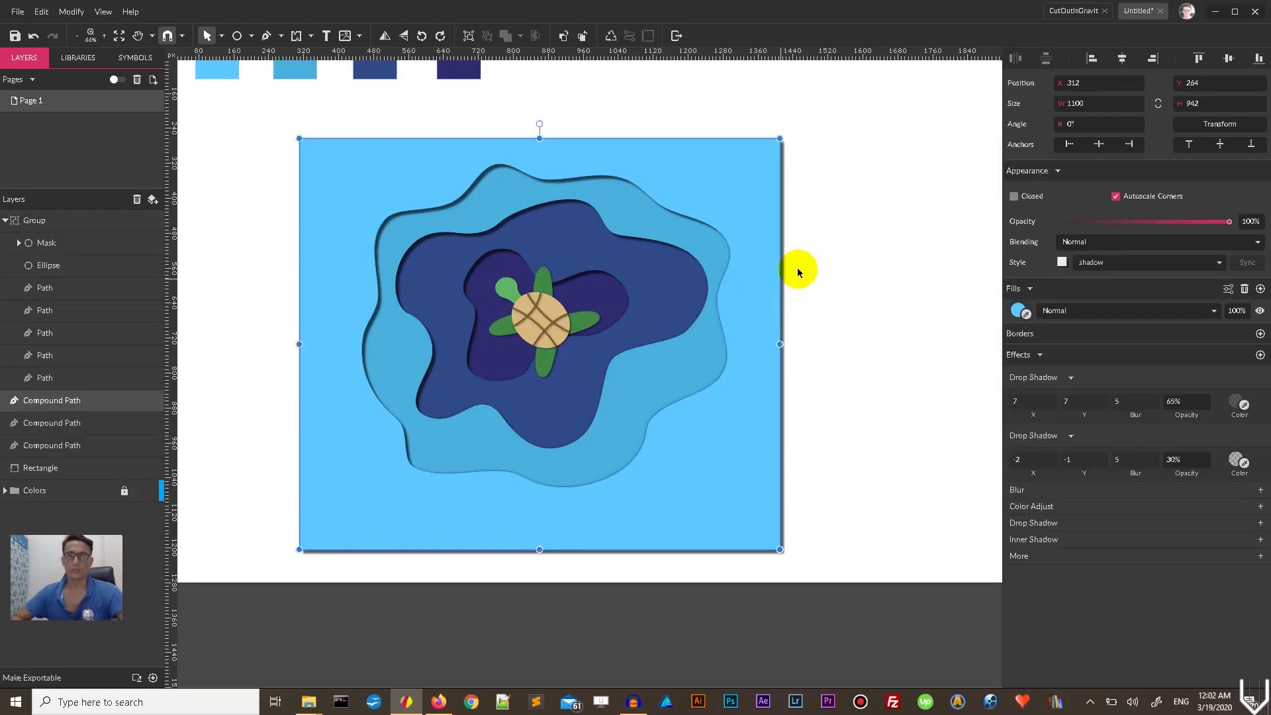
key(ctrl+minus)
key(ctrl+minus)
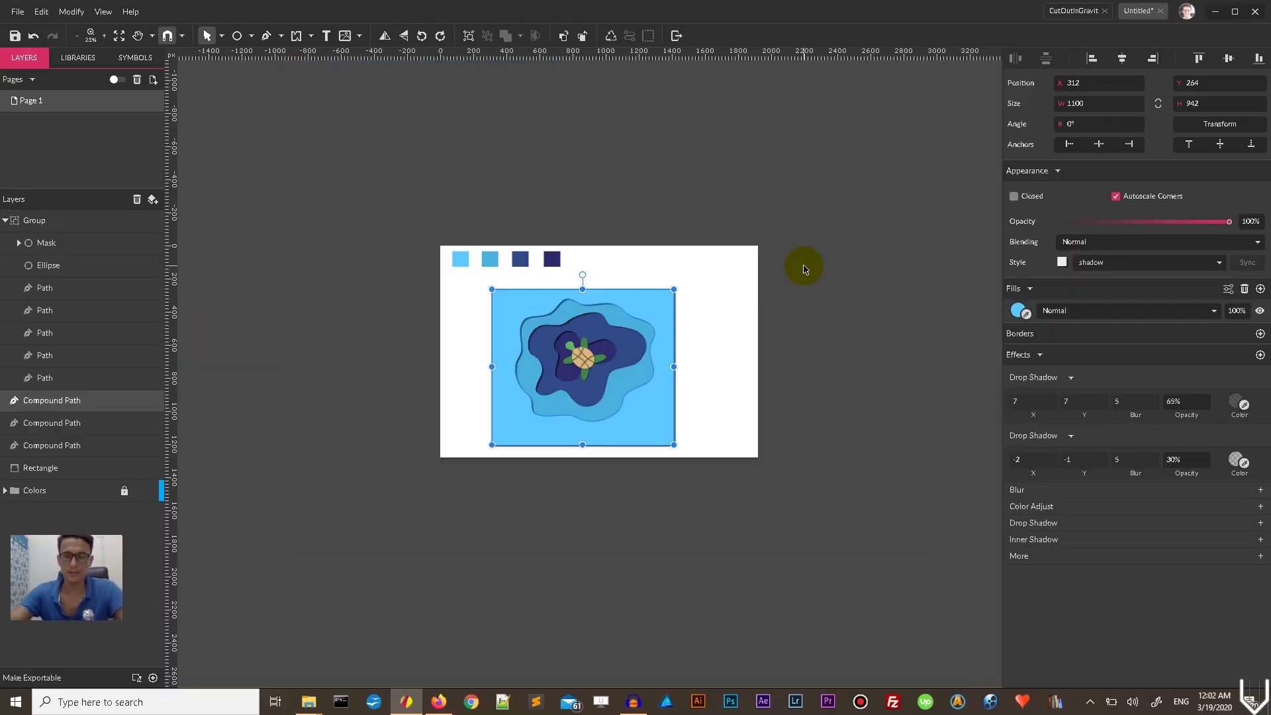
key(ctrl+plus)
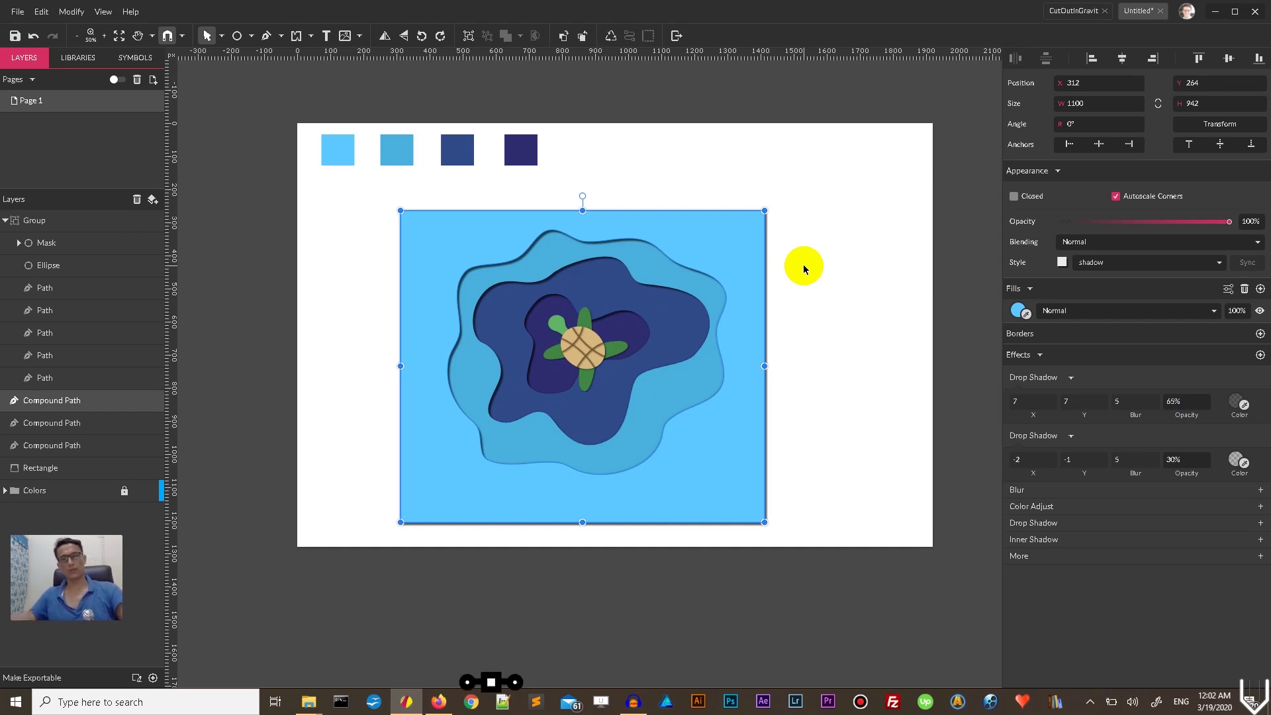